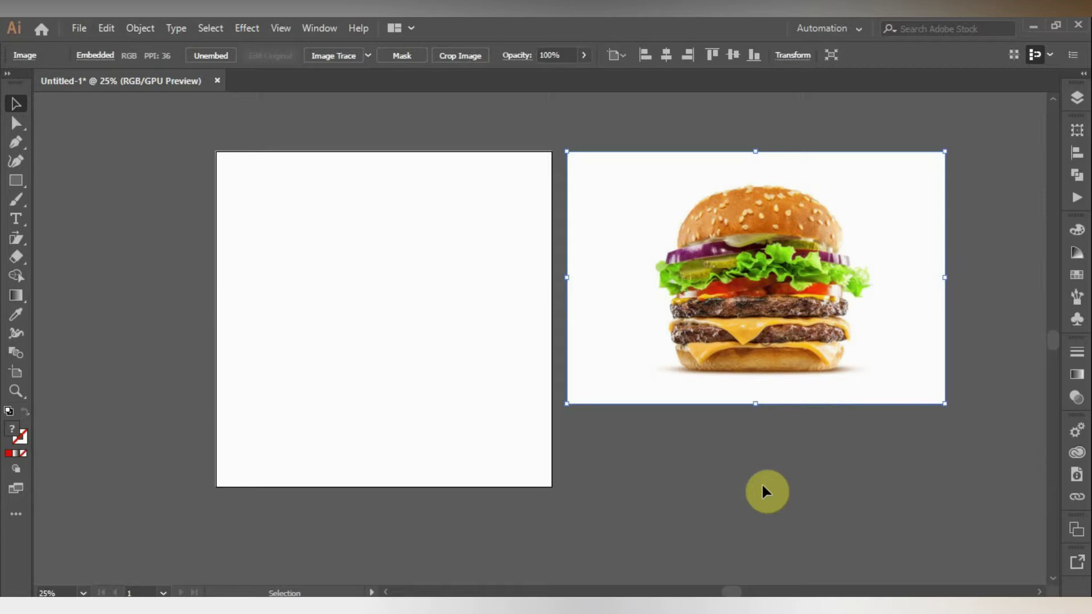
Step: With the burger photo deselected, draw a red rectangle from the artboard's top-left to bottom-right corner
click(762, 485)
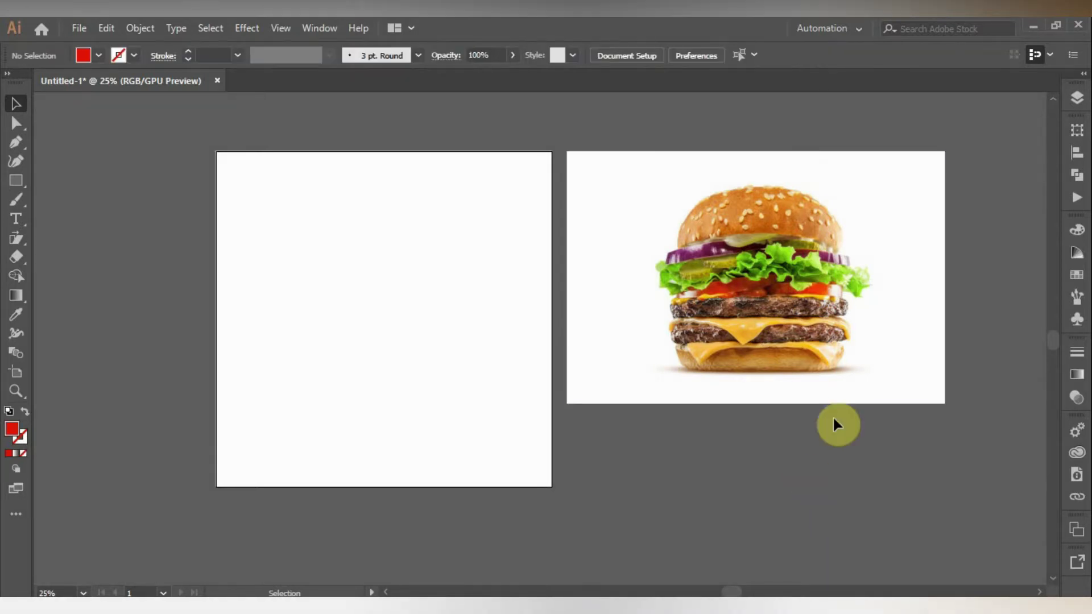
click(766, 342)
click(763, 505)
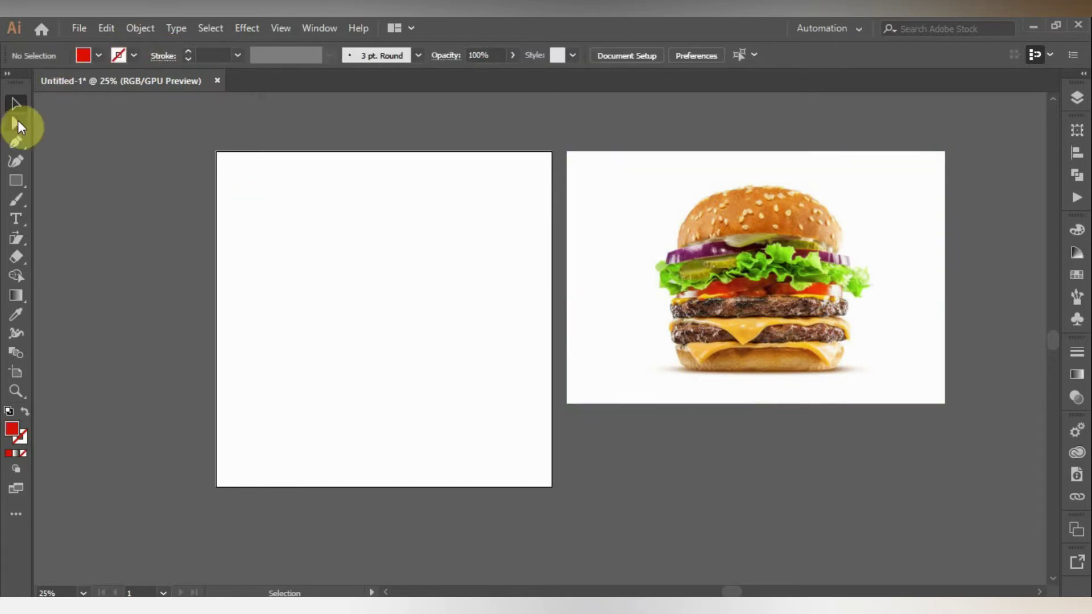
click(17, 179)
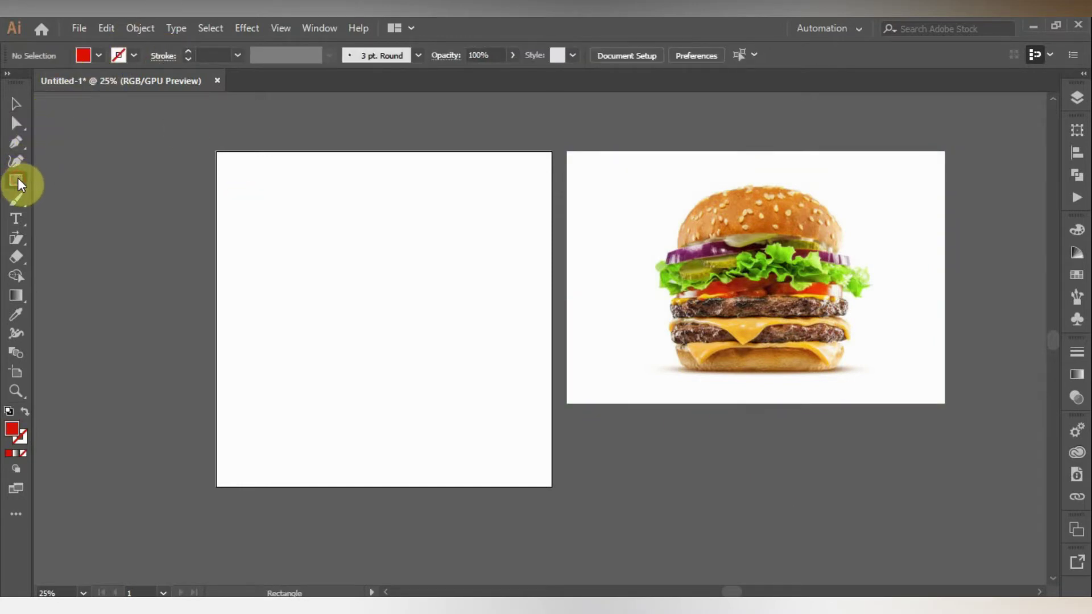
click(99, 55)
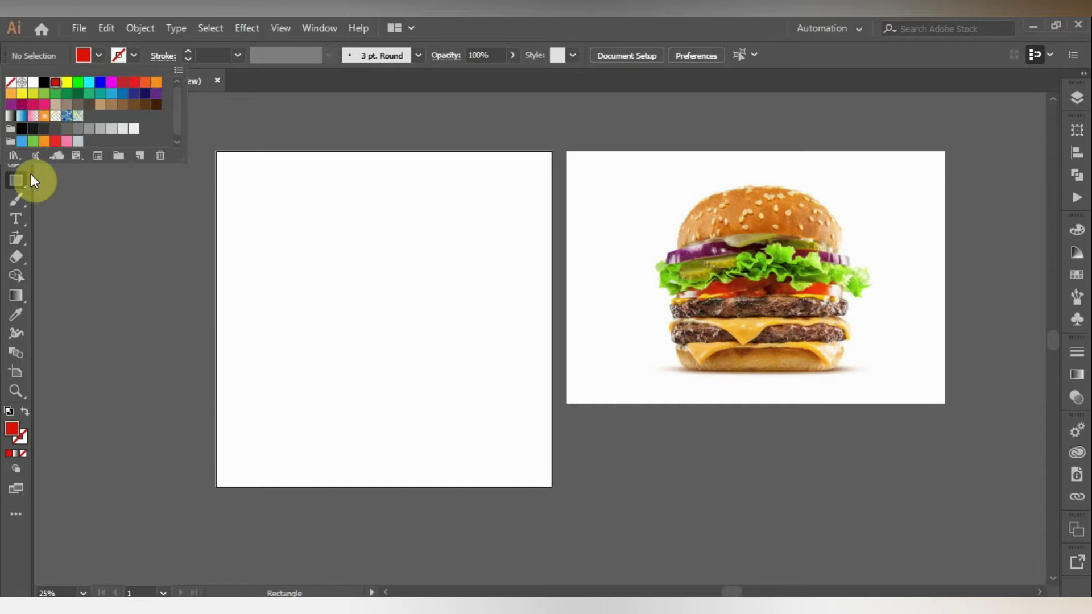
click(16, 179)
drag(217, 149, 555, 485)
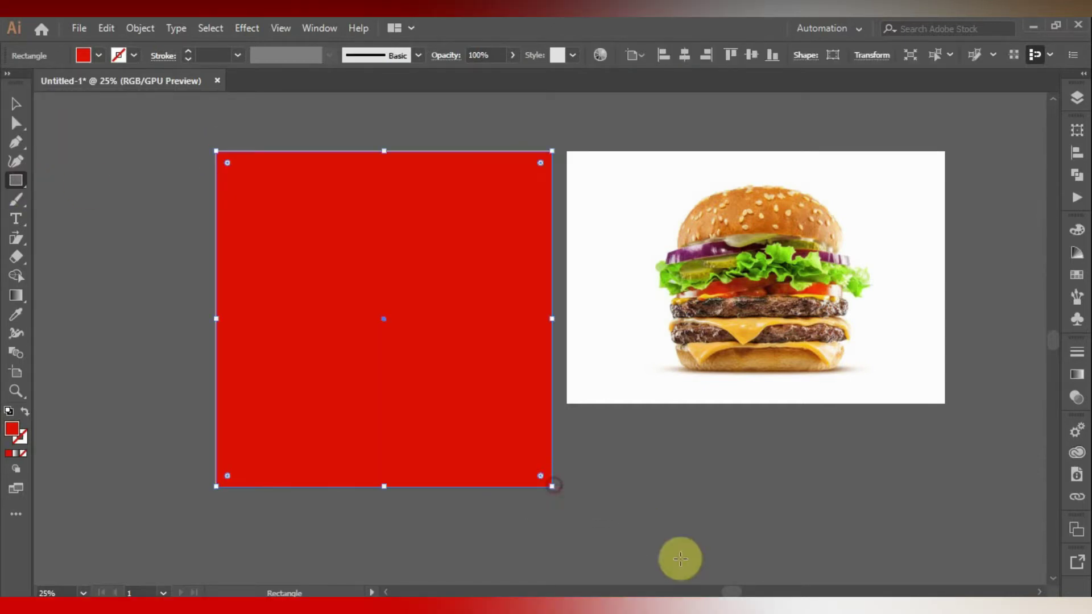
Step: Deselect the red rectangle and pan the view back to the burger photo
key(v)
click(1077, 97)
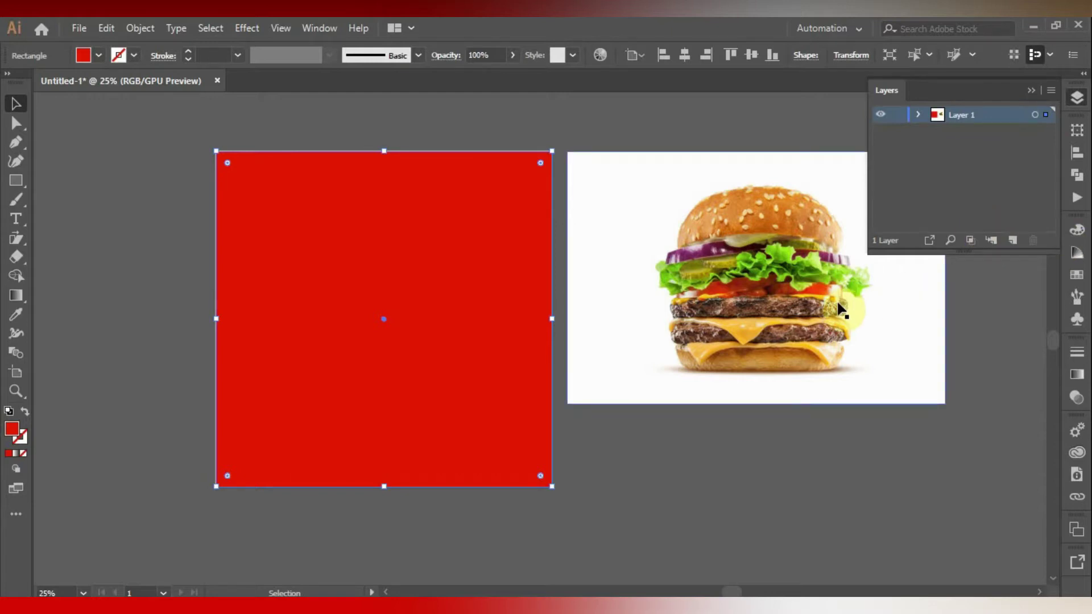
click(890, 441)
click(1078, 99)
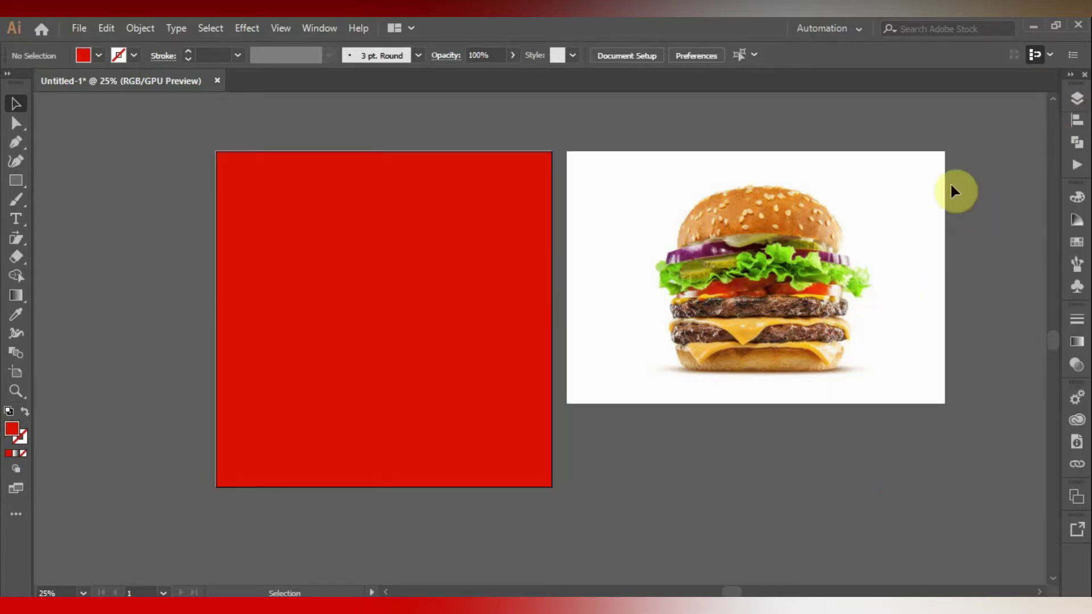
key(space)
drag(963, 176, 695, 263)
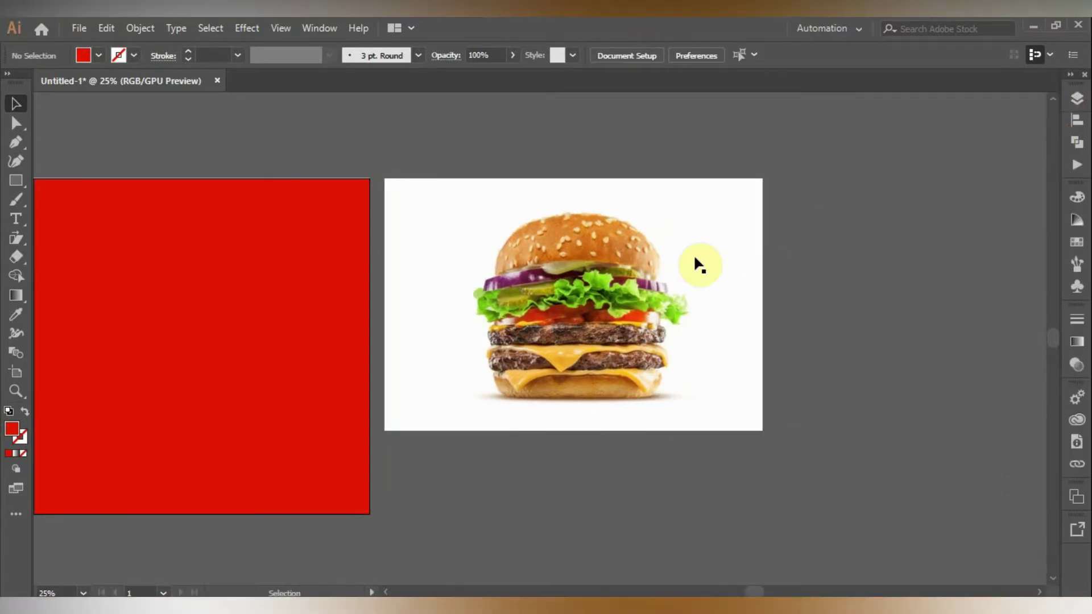
Step: Set up the Pen tool with no fill and a red outline, zoomed in on the burger
scroll(605, 264, up, 2)
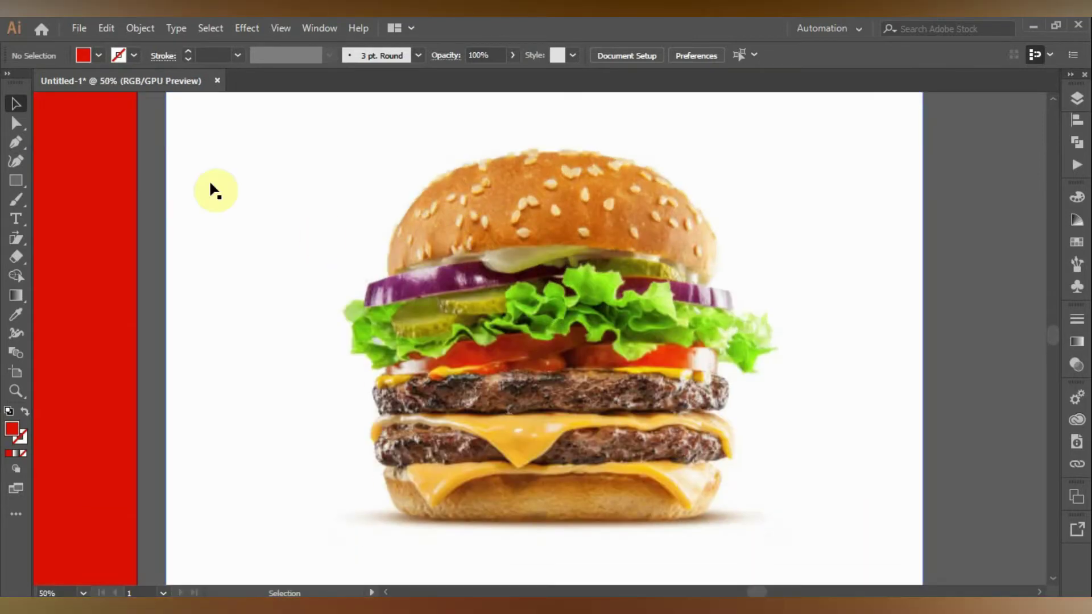
click(13, 145)
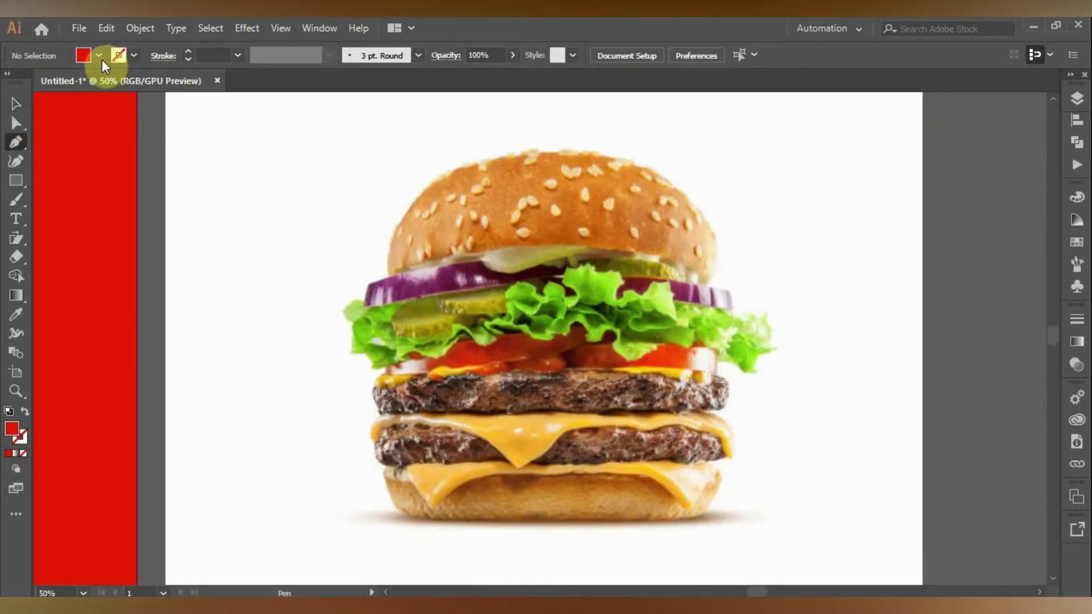
click(24, 410)
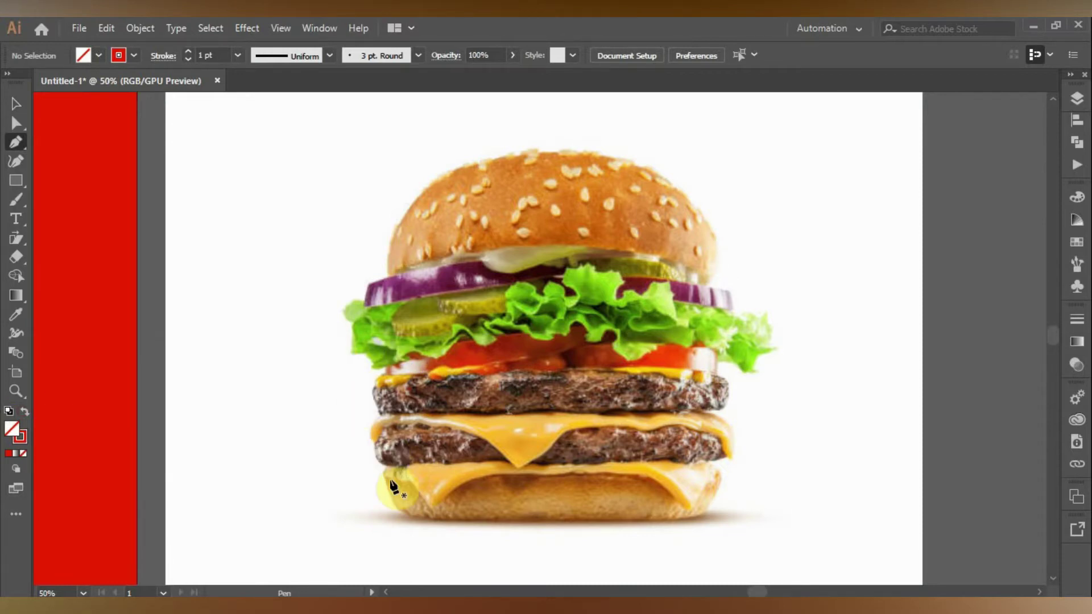
scroll(427, 430, down, 3)
scroll(401, 393, up, 2)
scroll(401, 392, up, 2)
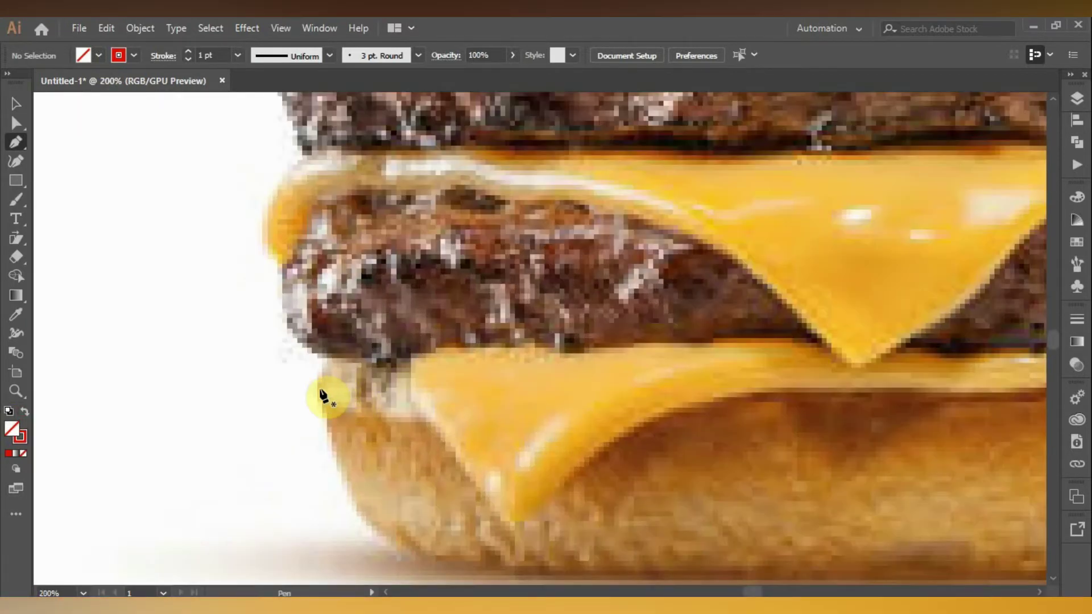
Step: Trace anchors from the bottom bun's lower left up to the patty's right side
click(322, 394)
scroll(339, 401, down, 2)
drag(401, 468, 404, 457)
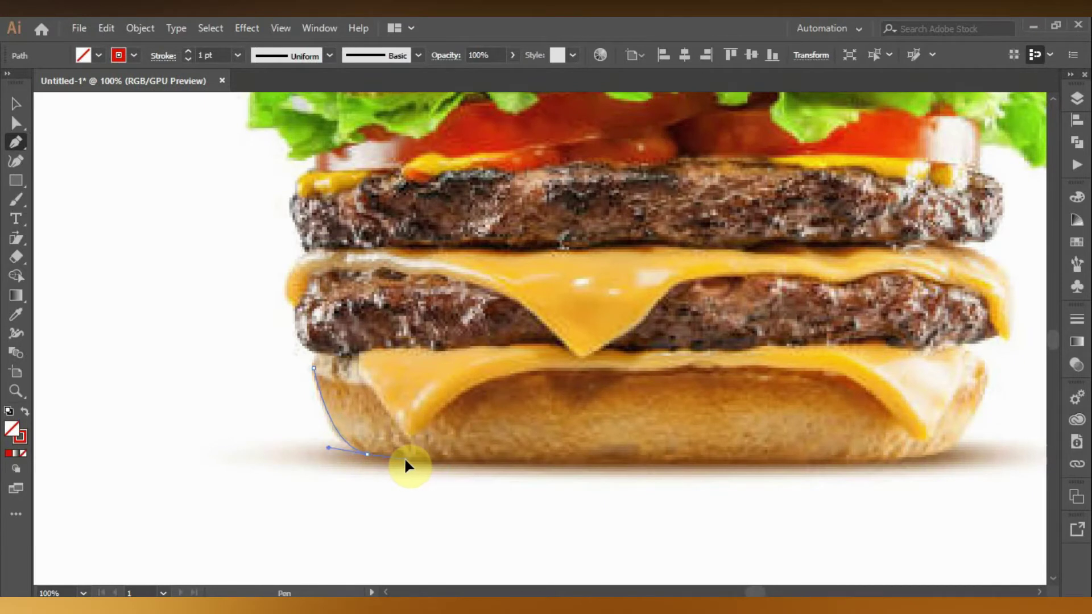
mouse_move(663, 468)
mouse_down()
mouse_move(529, 444)
mouse_move(778, 432)
mouse_up()
drag(775, 424, 804, 417)
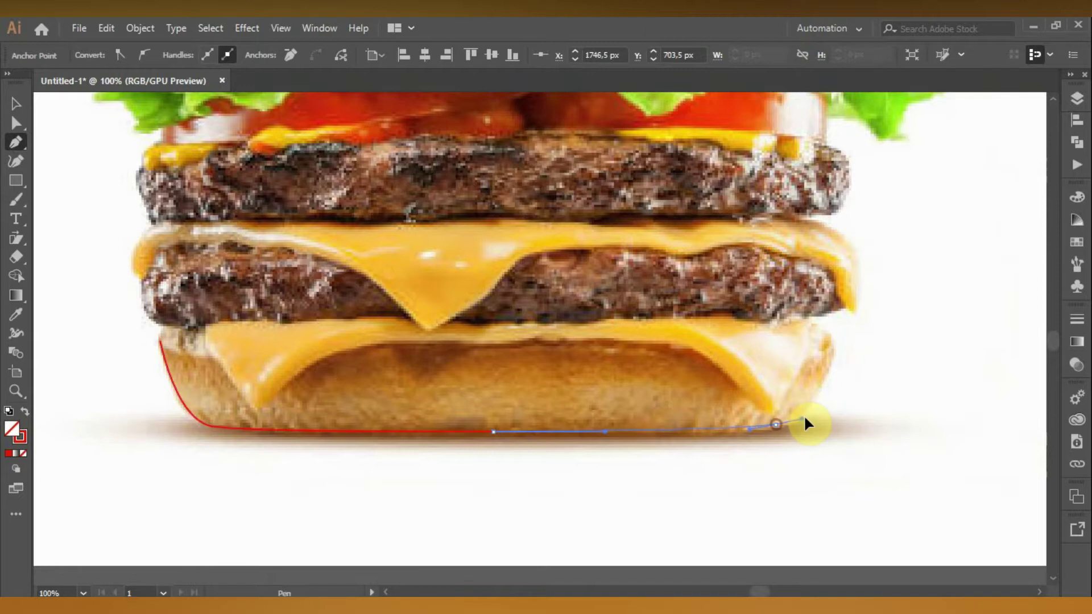
drag(827, 355, 823, 326)
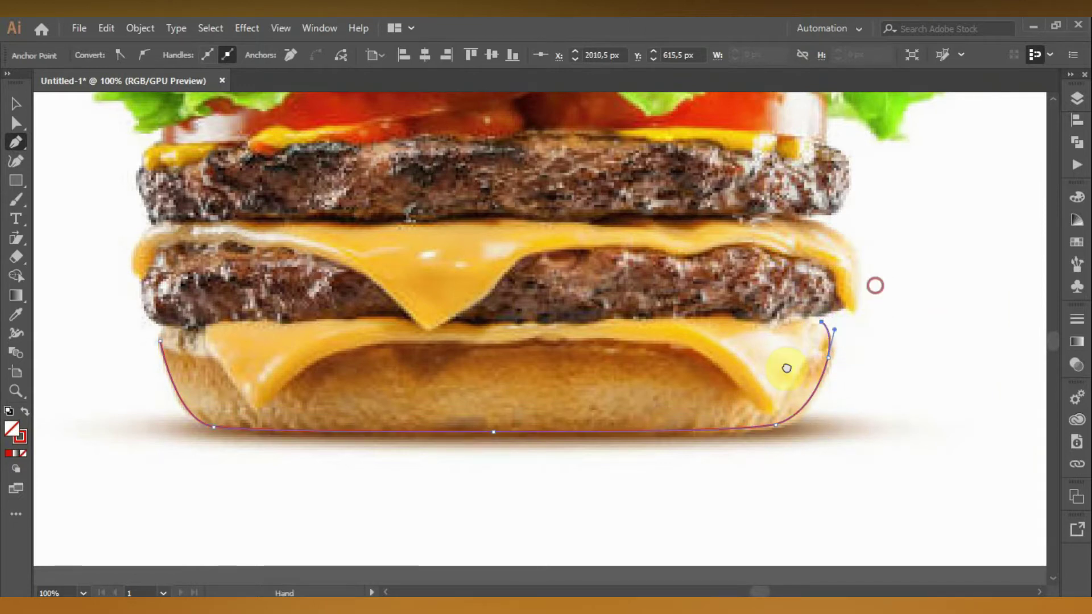
drag(873, 286, 737, 397)
drag(717, 421, 734, 399)
click(727, 407)
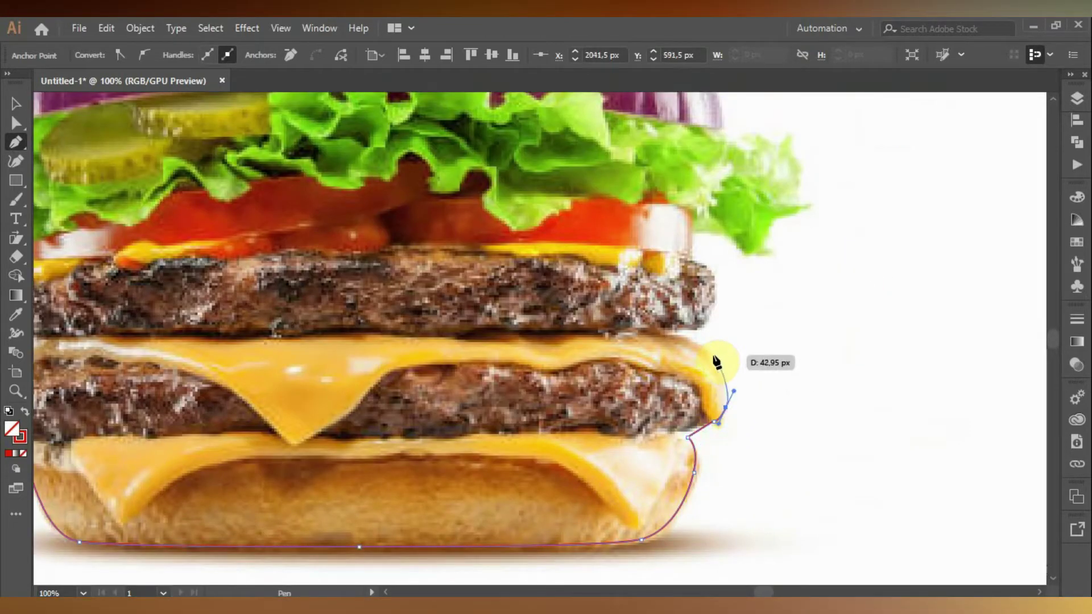
click(704, 346)
mouse_move(685, 330)
mouse_down()
mouse_move(734, 330)
mouse_move(694, 304)
mouse_up()
Step: Continue the outline around the right lettuce, onion and the top bun's right side
scroll(734, 330, up, 3)
click(739, 313)
click(761, 329)
scroll(766, 319, up, 3)
click(806, 353)
drag(796, 320, 786, 294)
click(785, 295)
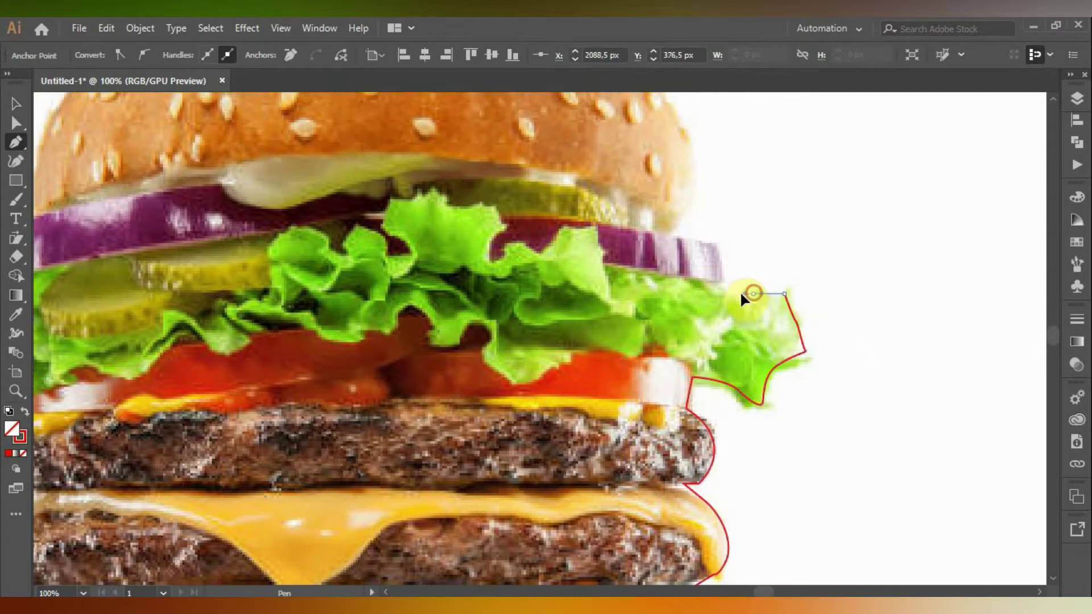
click(718, 283)
drag(713, 247, 663, 236)
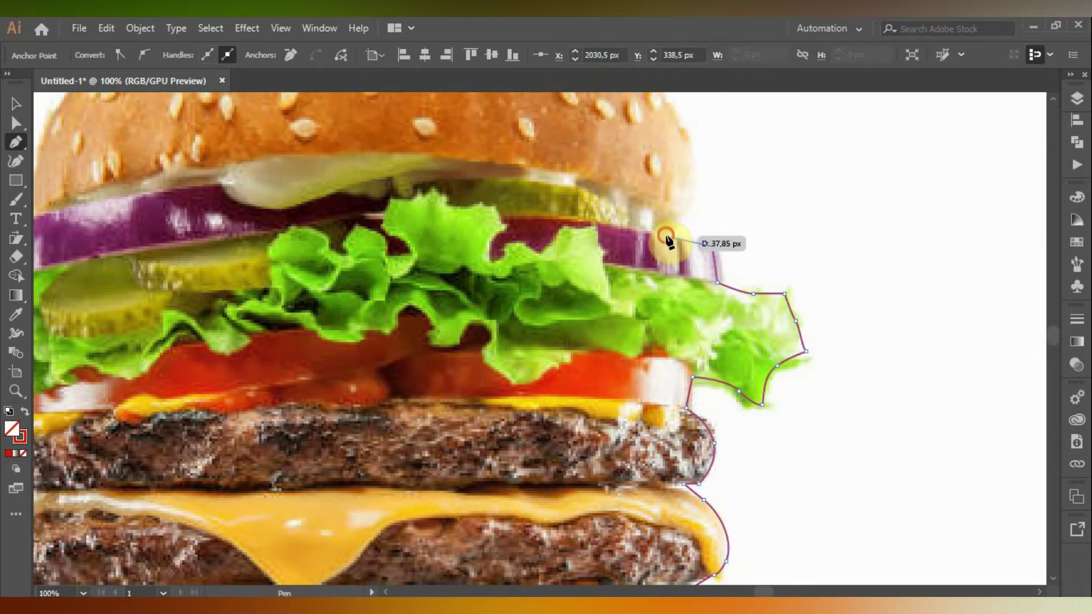
scroll(660, 238, up, 6)
click(658, 388)
drag(672, 315, 666, 282)
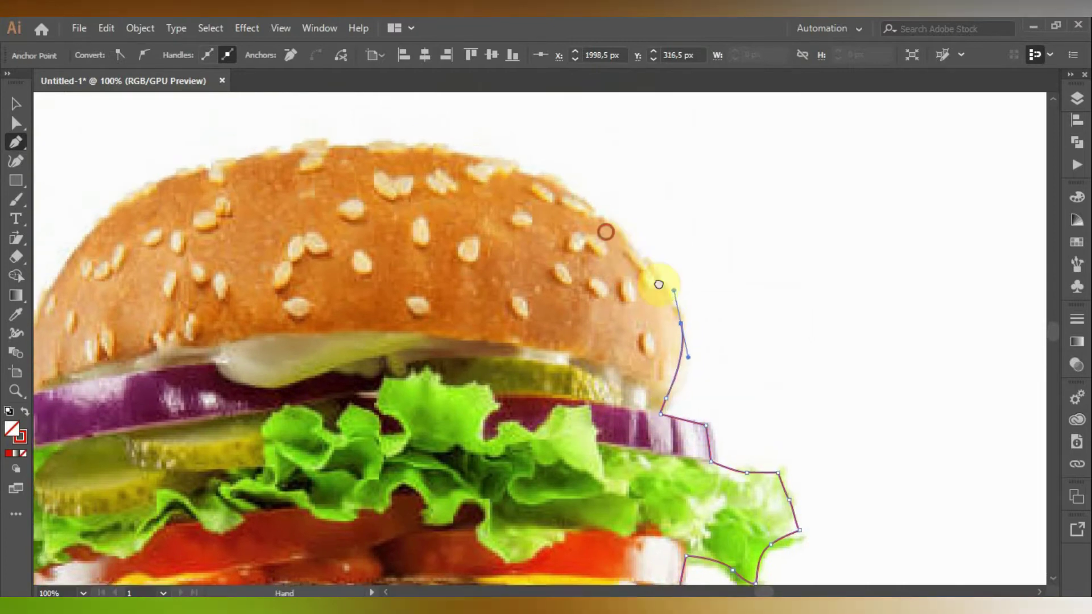
Step: Curve the outline over the top bun and down the left onion and lettuce
scroll(665, 282, up, 3)
scroll(665, 281, left, 3)
drag(604, 241, 512, 203)
drag(290, 246, 227, 271)
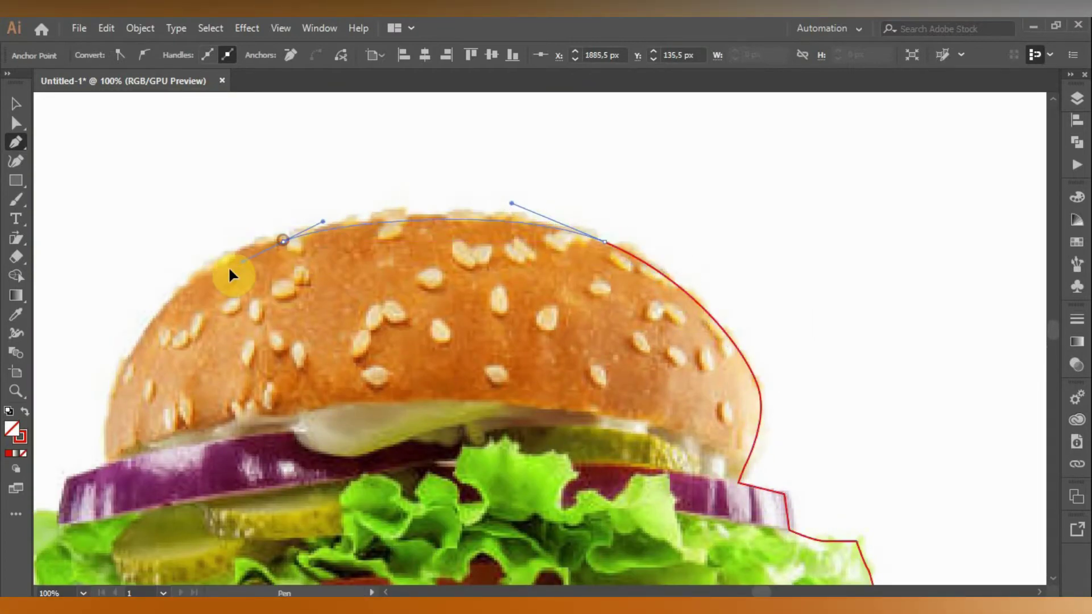
scroll(205, 307, left, 5)
scroll(205, 307, down, 2)
drag(473, 284, 445, 340)
mouse_move(457, 377)
mouse_down()
mouse_move(408, 441)
mouse_move(386, 514)
mouse_move(439, 383)
mouse_move(486, 420)
mouse_move(504, 415)
mouse_move(500, 438)
mouse_up()
click(417, 397)
click(381, 437)
scroll(439, 383, down, 5)
click(461, 378)
Step: Trace down the left cheese and patty edges and close the path at its start
click(479, 449)
mouse_move(502, 505)
mouse_down()
mouse_move(490, 530)
mouse_move(492, 522)
mouse_up()
scroll(493, 521, down, 5)
mouse_move(607, 272)
mouse_down()
mouse_move(620, 303)
mouse_move(614, 349)
mouse_up()
click(638, 340)
click(21, 113)
scroll(276, 215, down, 1)
scroll(276, 215, down, 4)
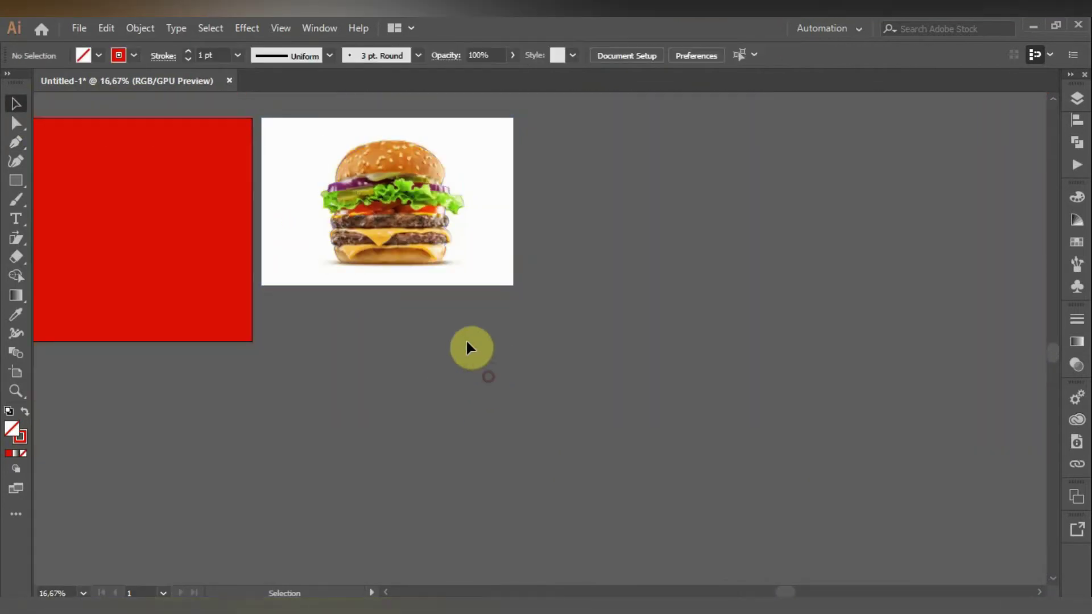
Step: Clip the burger photo to its traced outline with Make Clipping Mask
scroll(364, 188, up, 1)
key(ctrl+a)
right_click(416, 146)
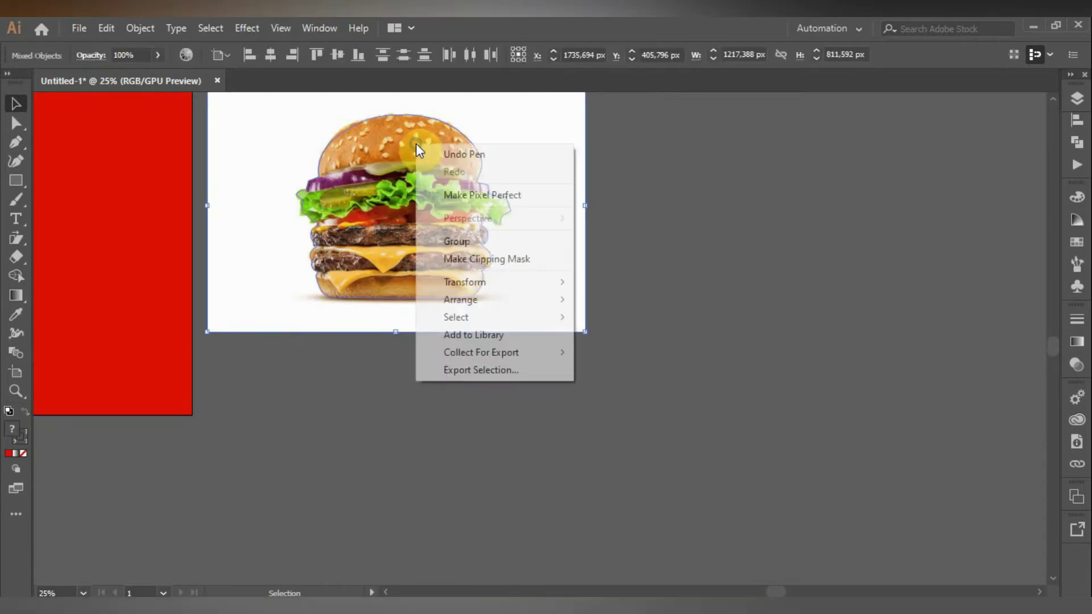
click(512, 260)
Step: Centre the cut-out burger horizontally, aligned to the artboard
mouse_move(618, 417)
mouse_down()
mouse_move(751, 484)
mouse_move(749, 410)
mouse_up()
click(797, 291)
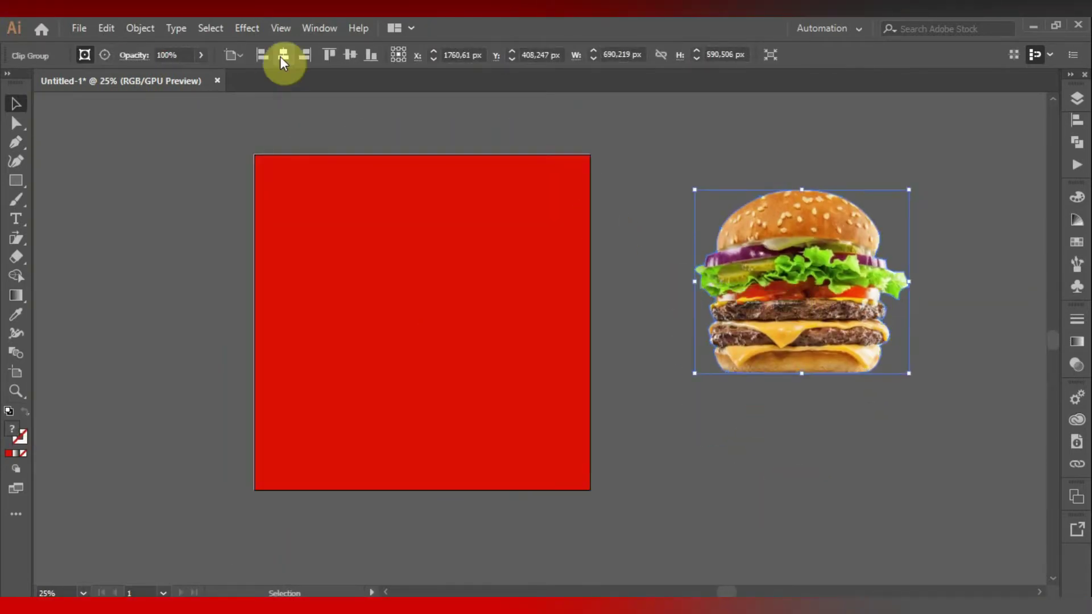
click(239, 59)
click(261, 111)
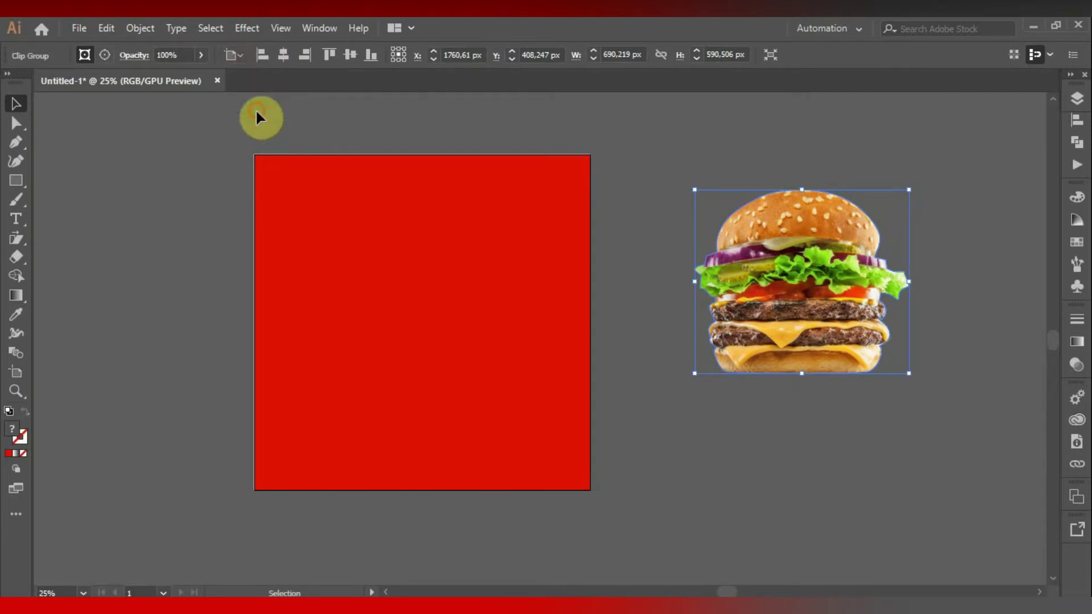
click(283, 55)
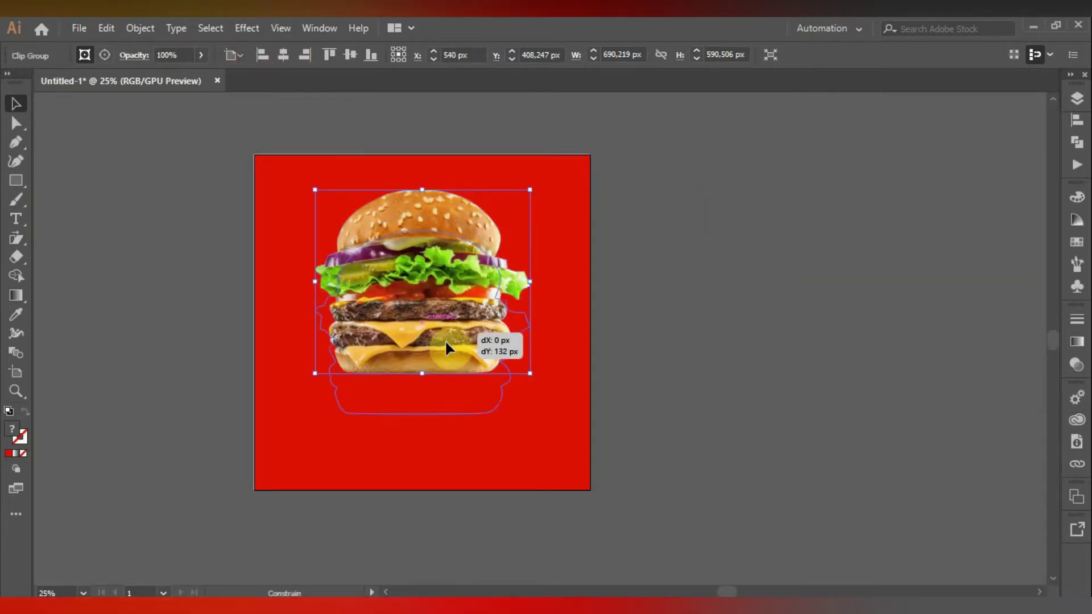
Step: Move the burger lower on the red artboard and nudge it into final position
drag(431, 236, 449, 354)
click(742, 299)
drag(675, 290, 717, 280)
key(ctrl+equal)
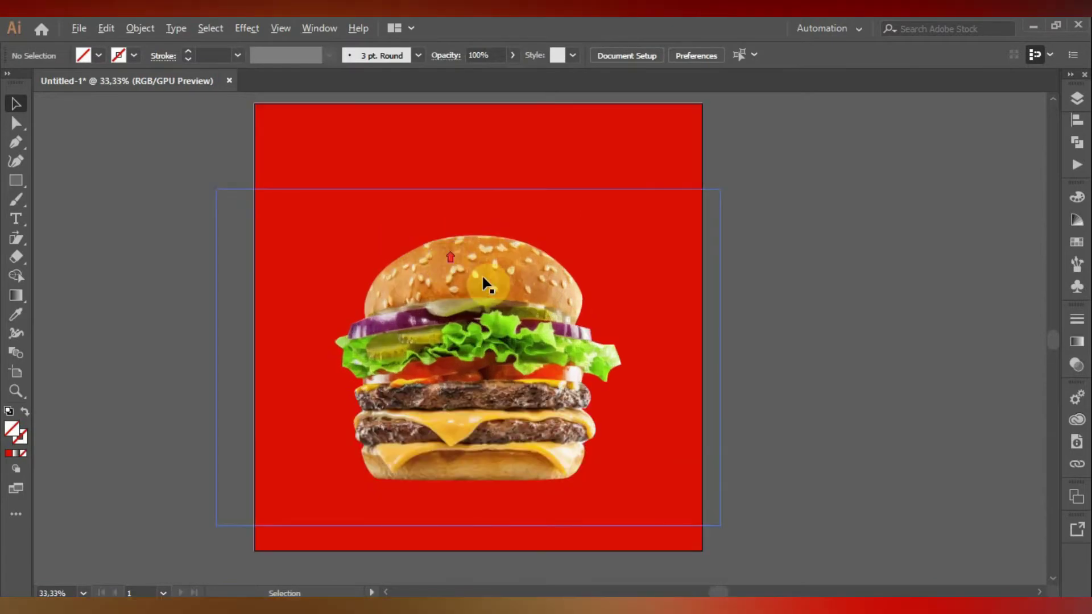
drag(544, 286, 545, 285)
click(852, 232)
scroll(825, 250, up, 2)
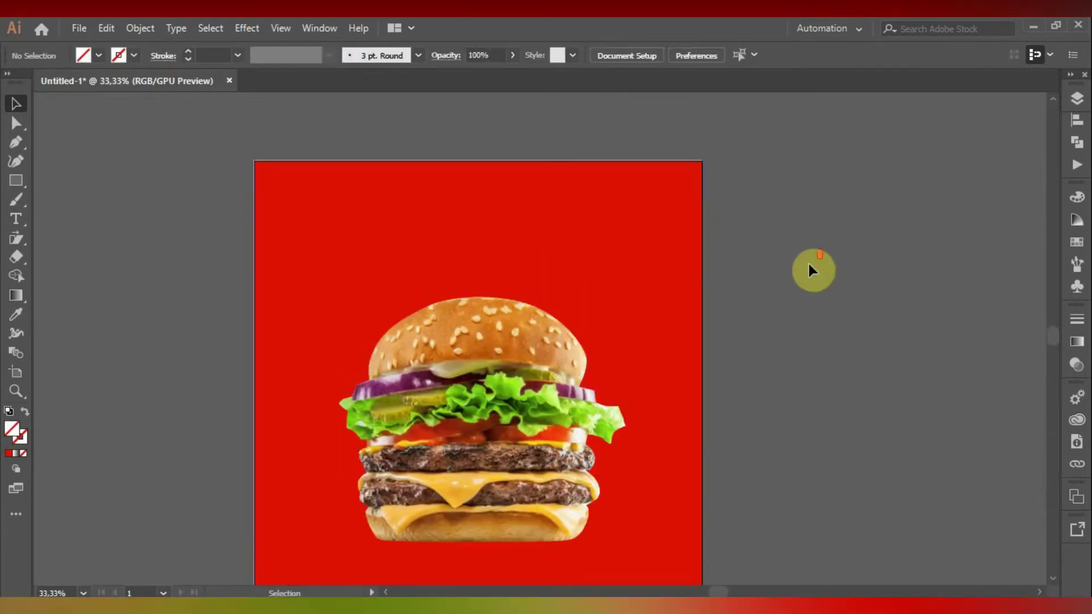
Step: Add SUPER text above the burger, enlarge it and set it in Impact
click(16, 219)
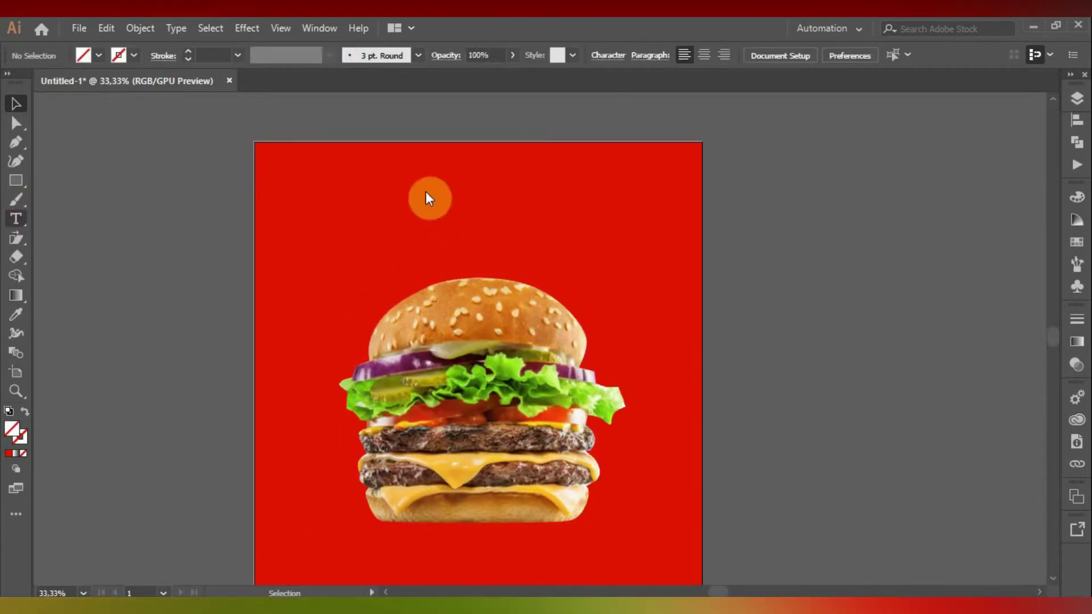
click(148, 239)
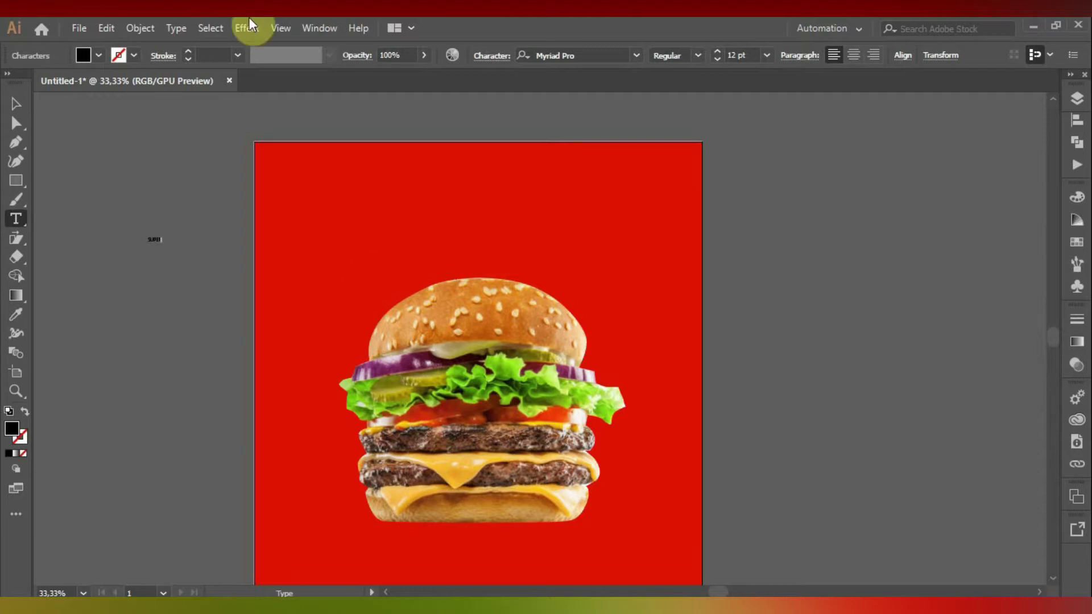
click(15, 94)
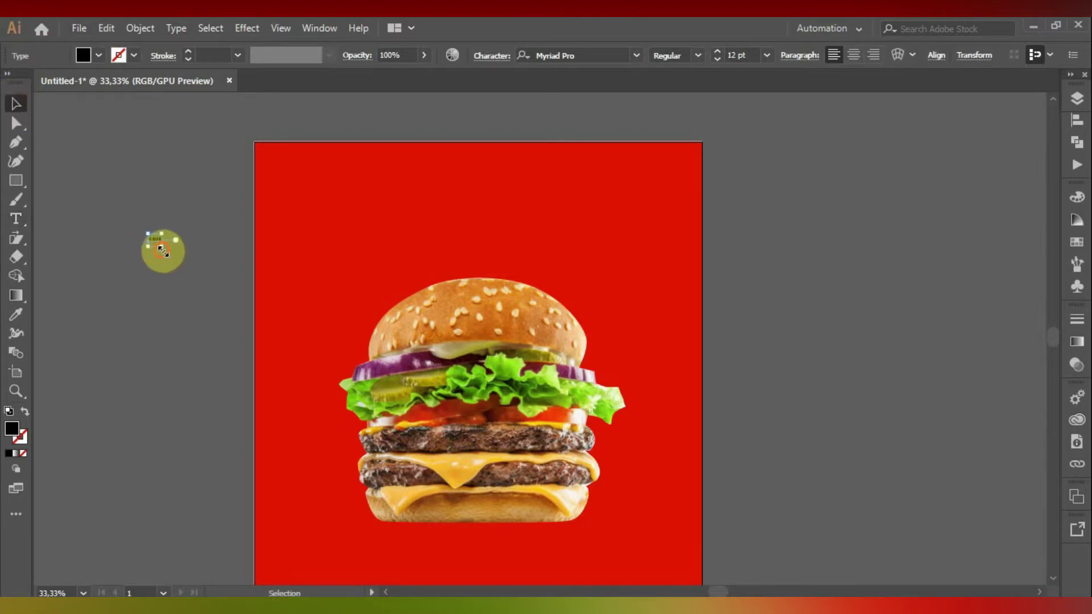
drag(162, 250, 324, 304)
drag(272, 276, 500, 212)
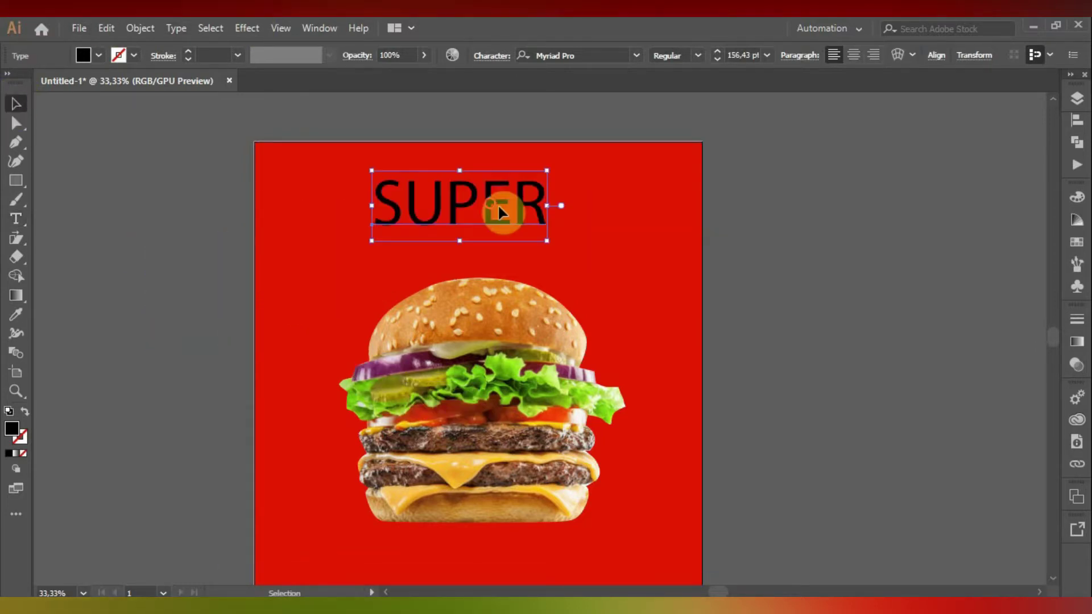
click(593, 54)
text(impac)
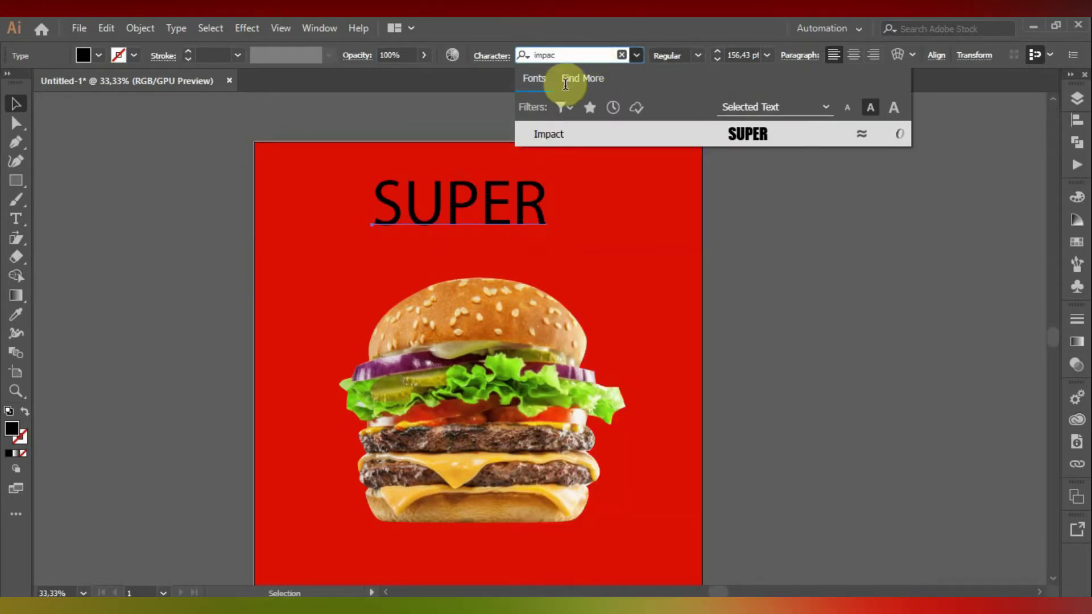
click(548, 134)
mouse_move(515, 203)
mouse_down()
mouse_move(435, 200)
mouse_move(452, 257)
mouse_up()
Step: Retype the duplicate as DISKON!, shrink SUPER to about 116 pt, and raise both lines ~40 px
double_click(452, 257)
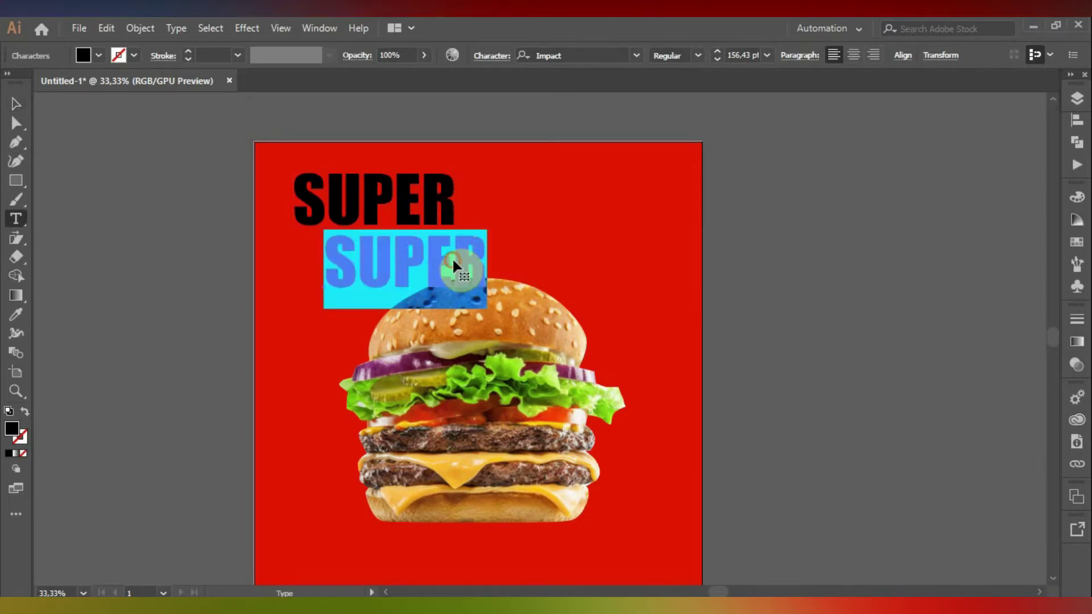
text(DIS)
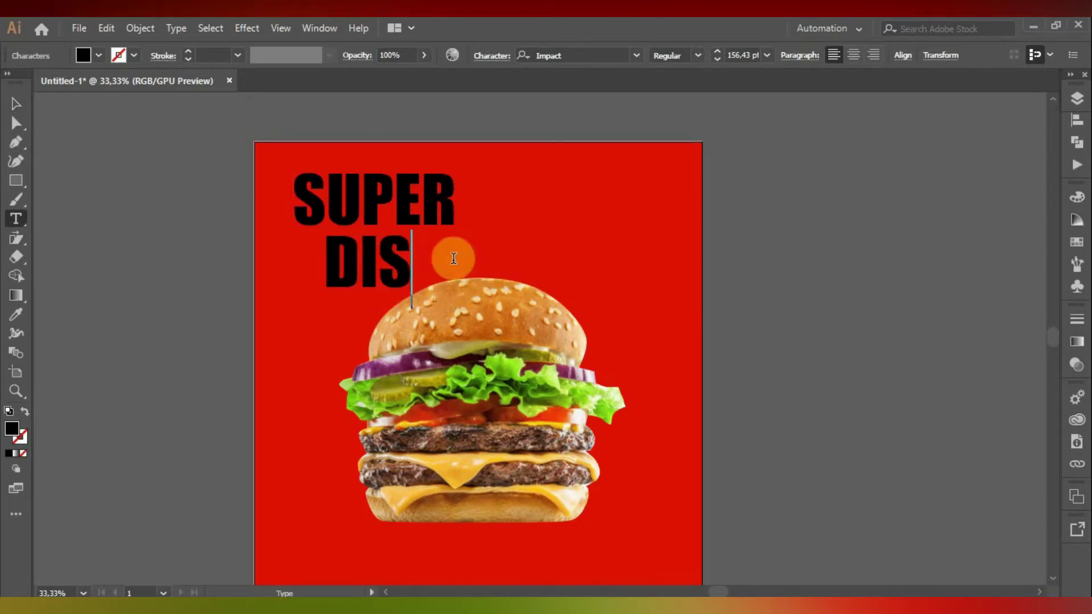
text(KO)
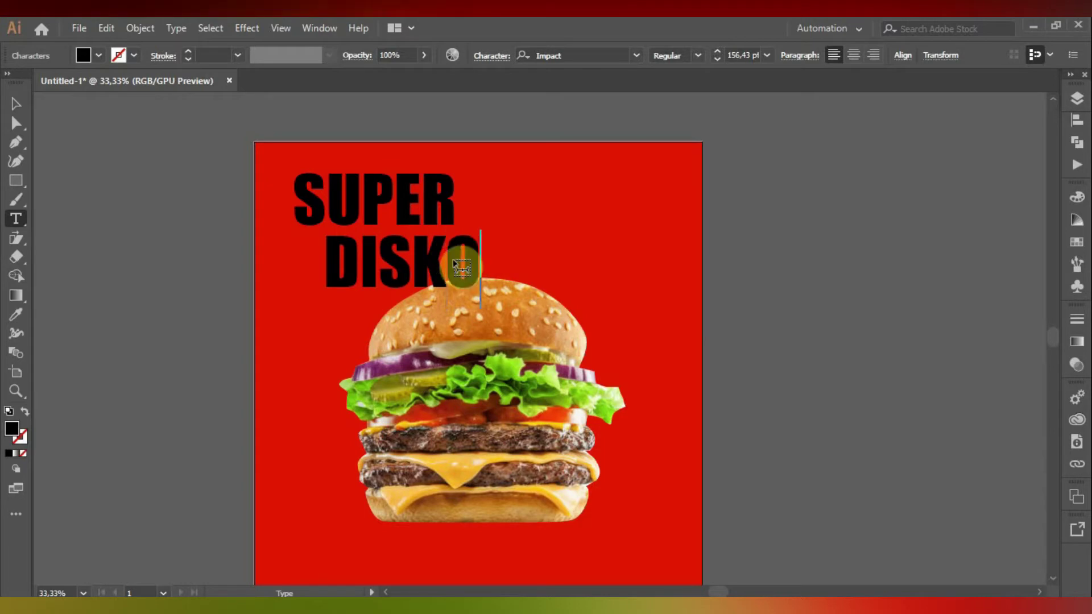
text(N!)
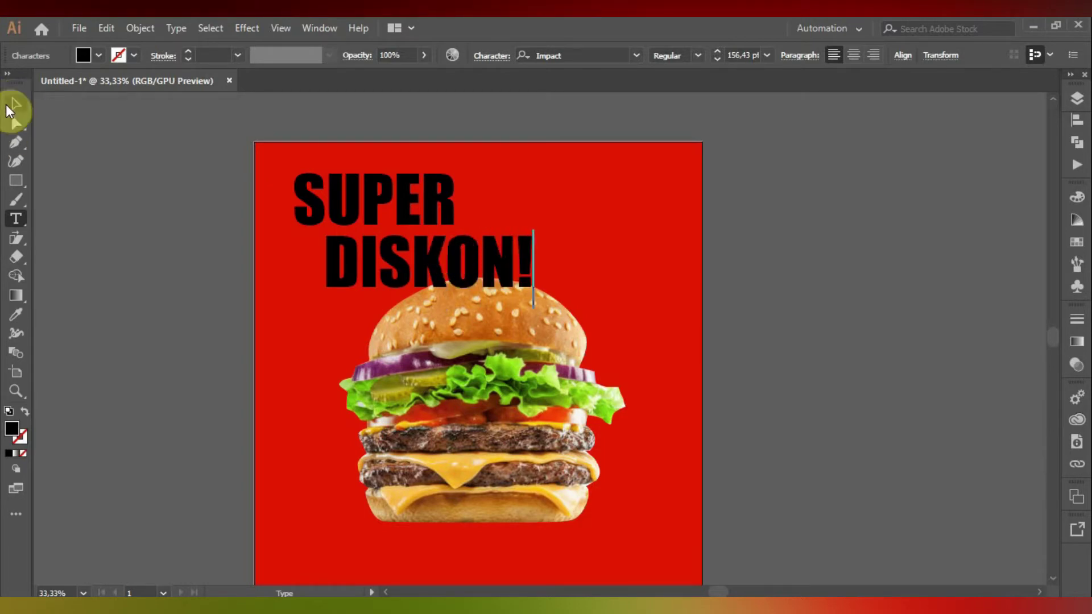
click(15, 105)
click(405, 190)
drag(456, 166, 414, 188)
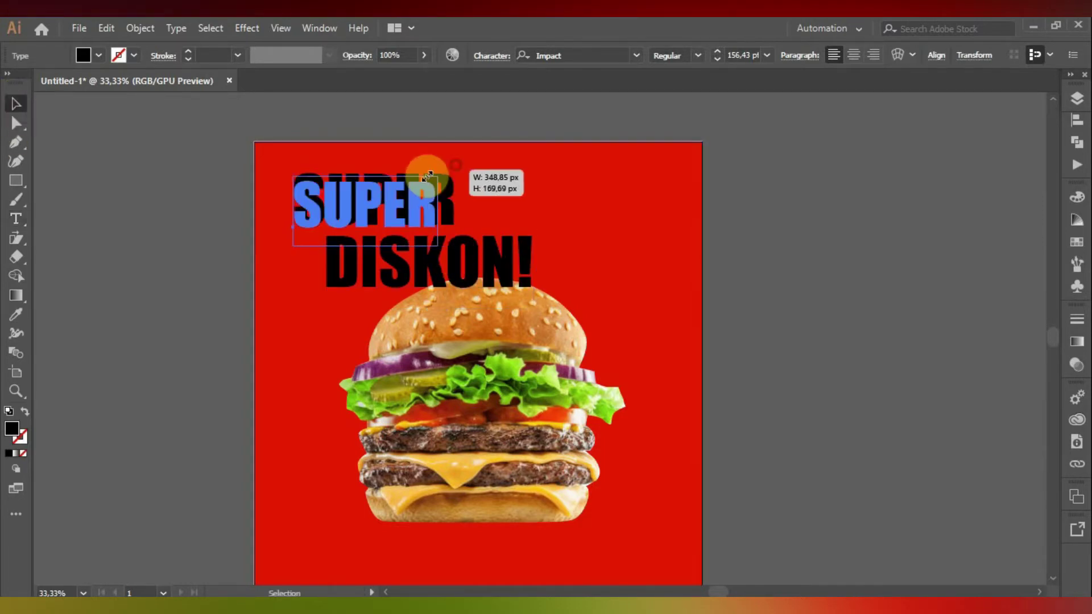
shift+click(496, 261)
drag(470, 264, 470, 241)
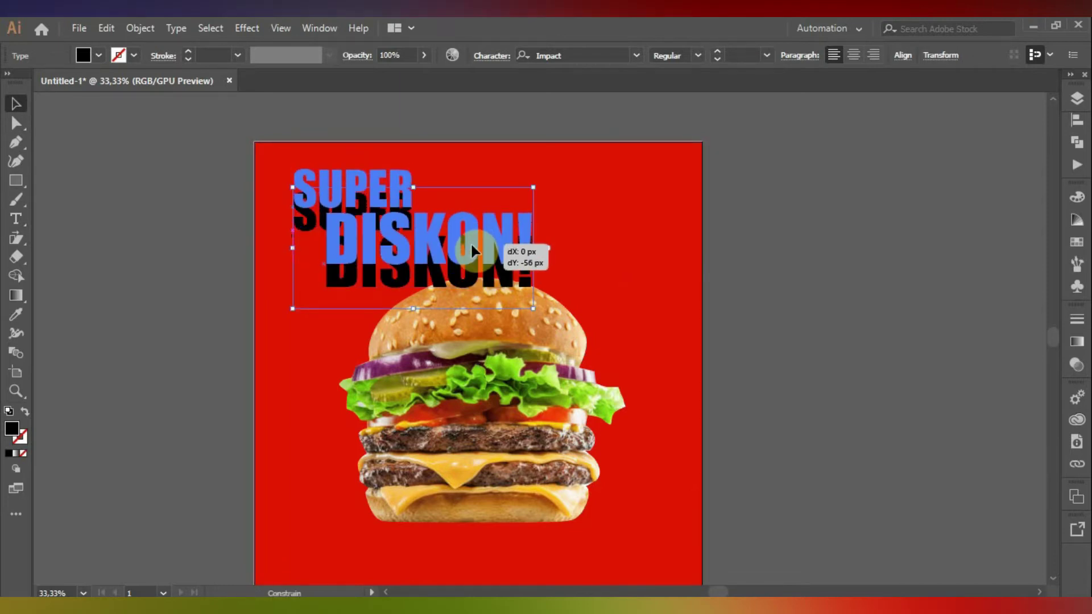
click(825, 294)
Step: Duplicate the SUPER DISKON! headline onto the pasteboard to the right
scroll(813, 276, down, 2)
scroll(814, 275, right, 5)
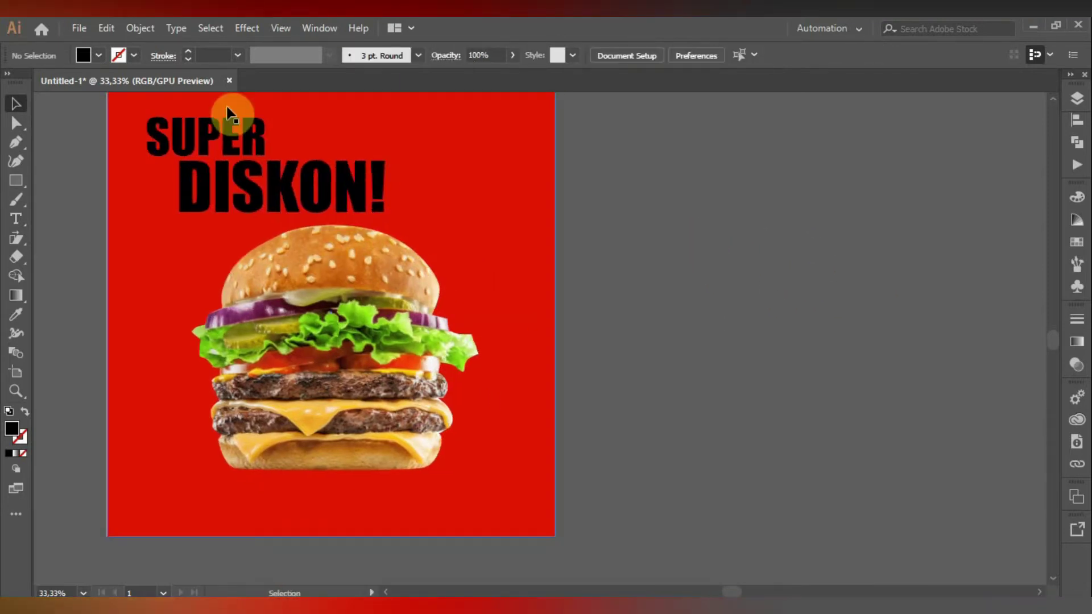
click(212, 132)
shift+click(272, 191)
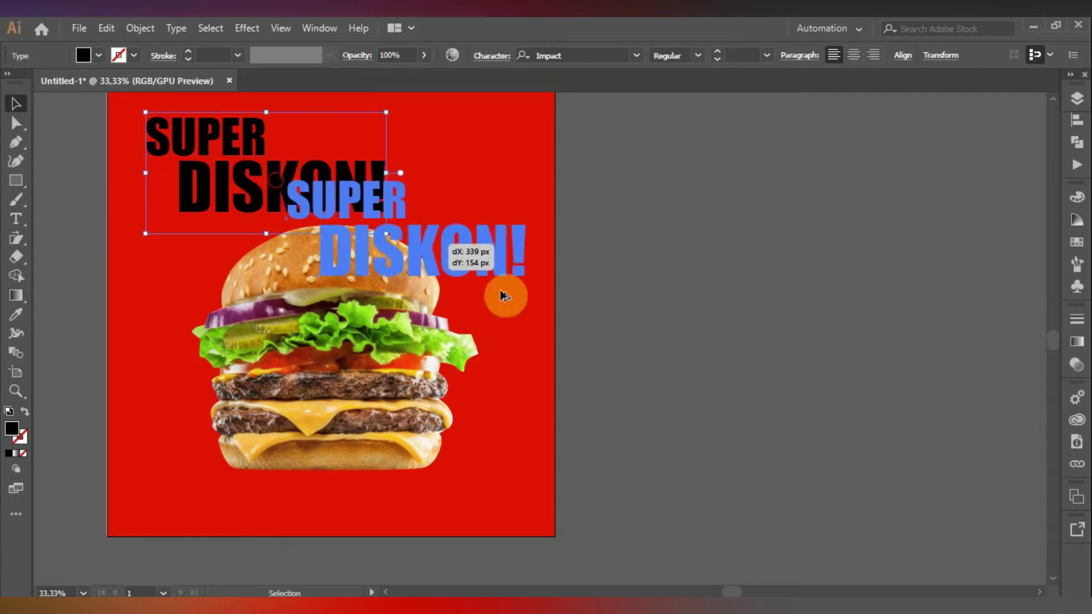
drag(288, 188, 722, 307)
click(724, 443)
Step: Retype the copied lines as 35K and 20K
click(648, 262)
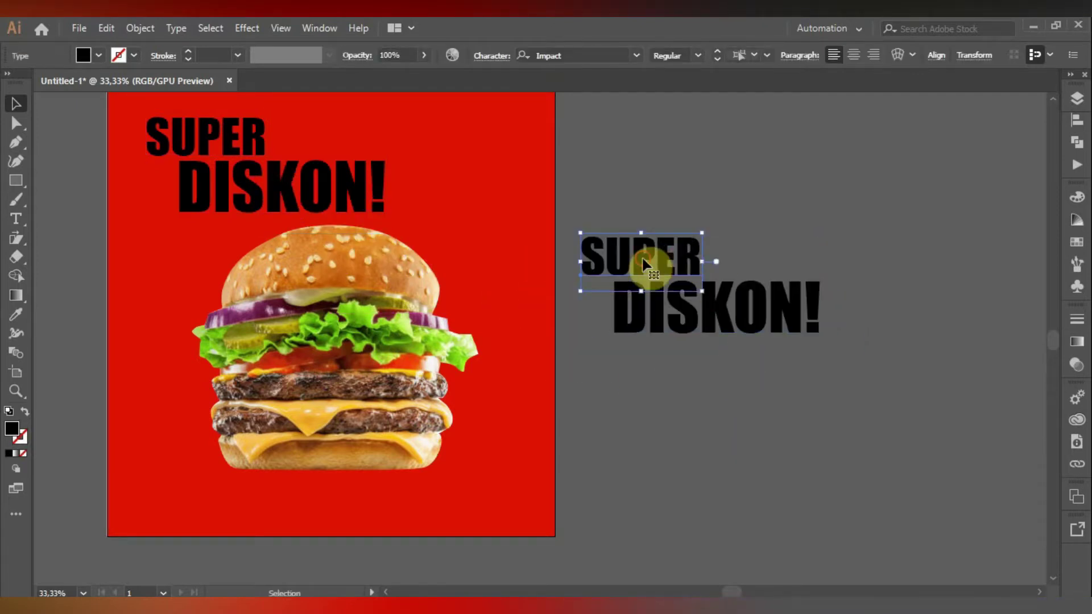
double_click(643, 260)
text(35K)
click(767, 283)
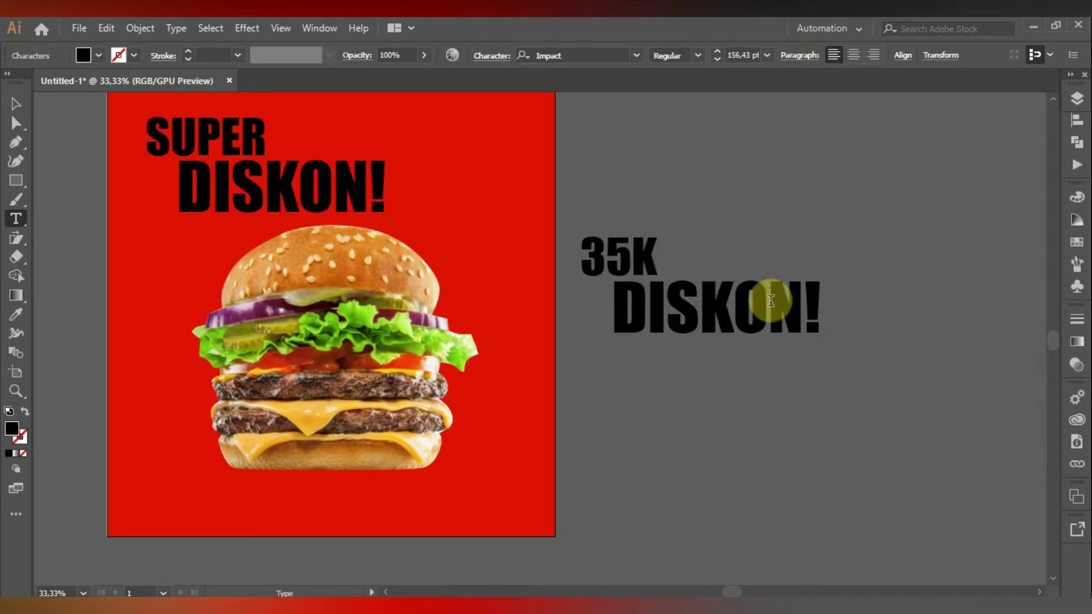
double_click(762, 304)
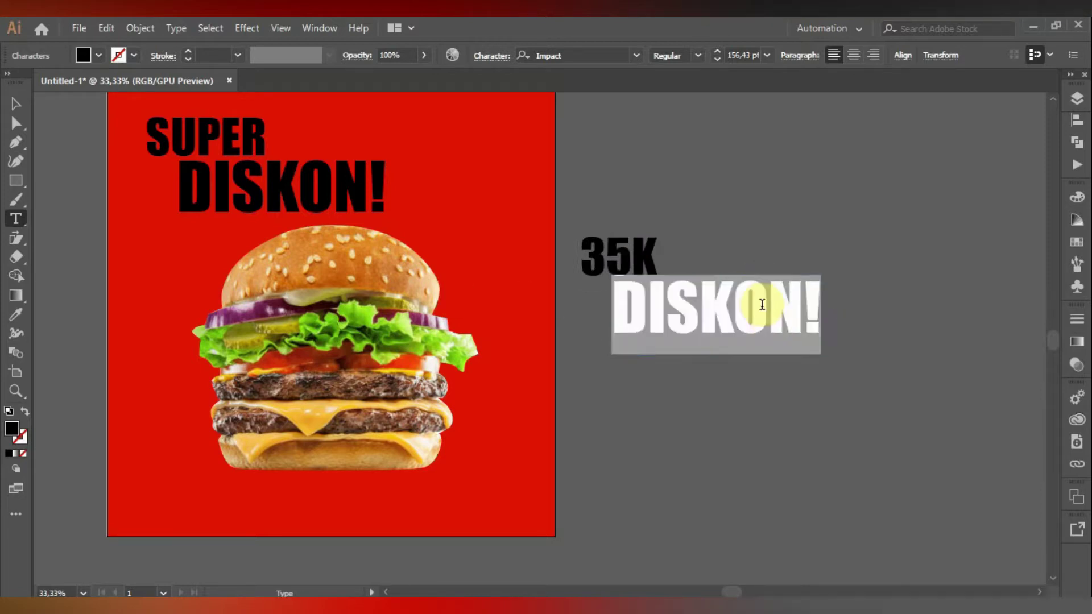
text(20)
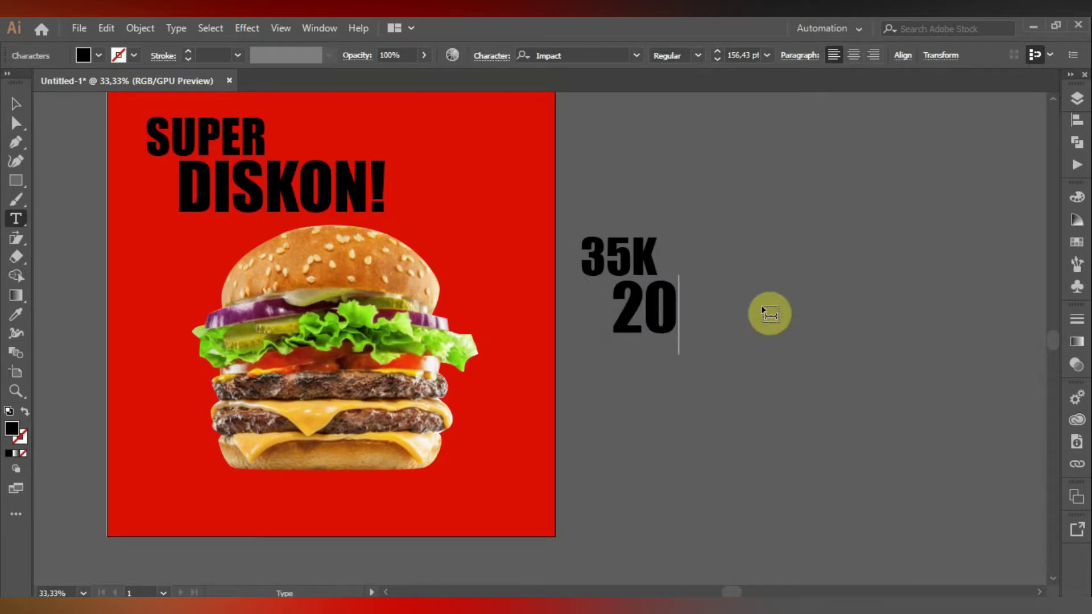
text(K)
click(16, 104)
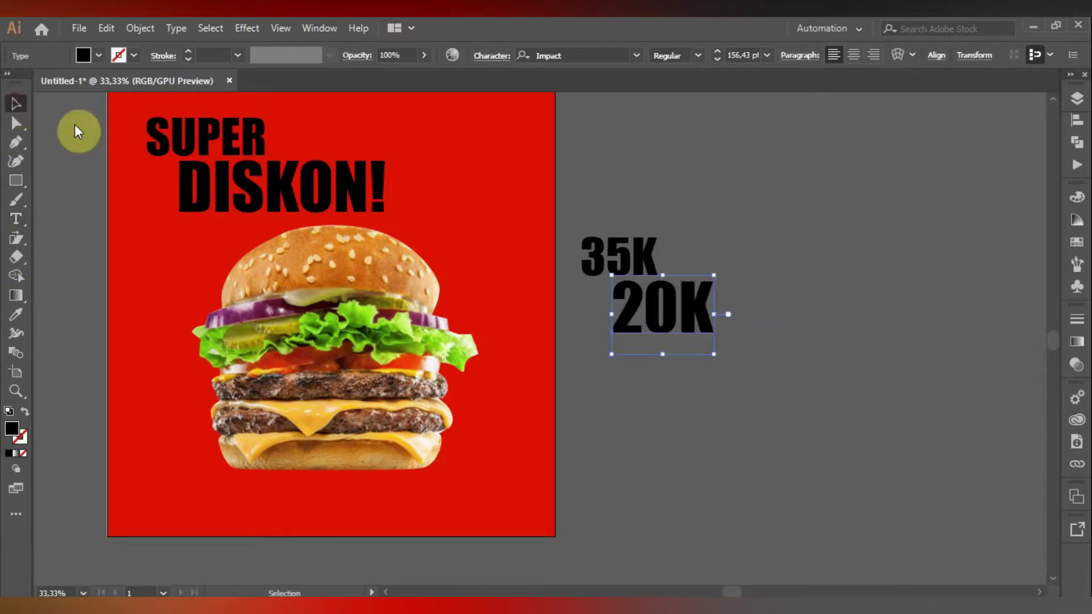
click(709, 401)
Step: Place 20K beneath 35K and scale 35K to about 130 px wide
scroll(660, 325, up, 2)
drag(671, 329, 614, 329)
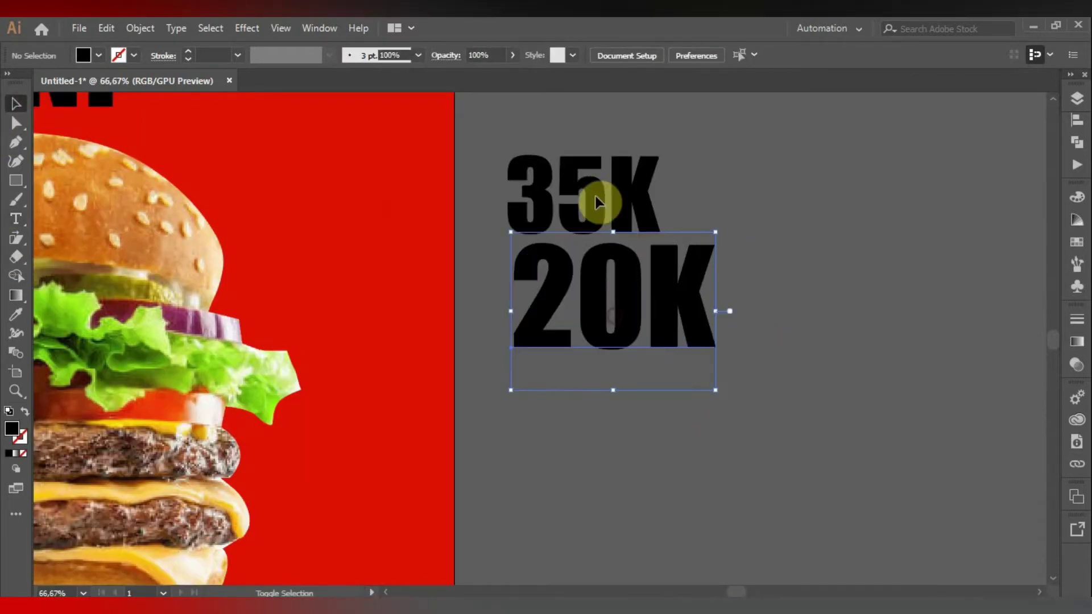
click(543, 165)
drag(505, 146, 544, 175)
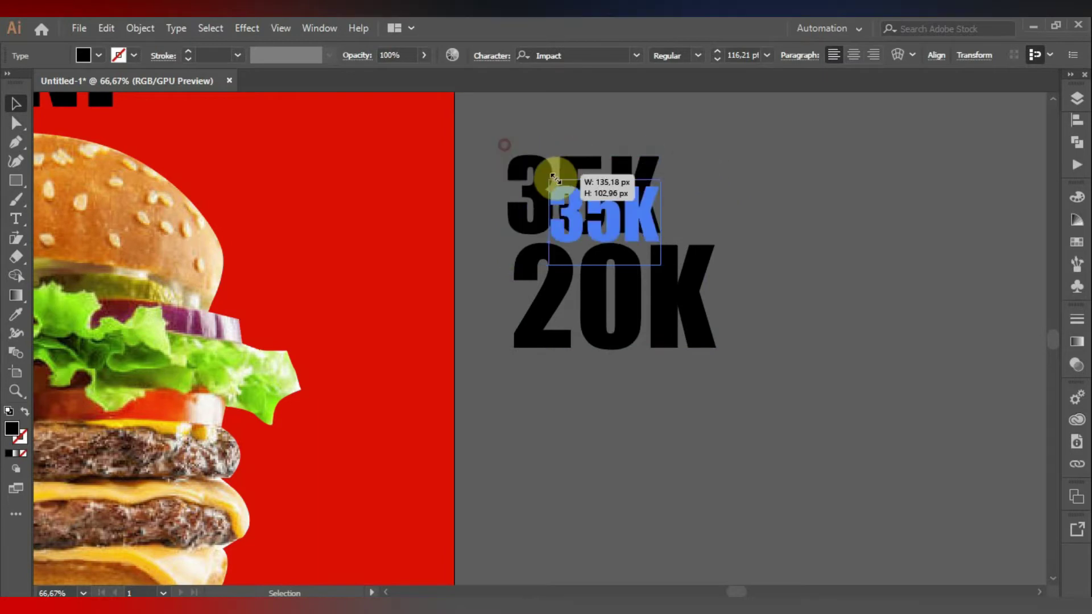
mouse_move(624, 222)
mouse_down()
mouse_move(689, 233)
mouse_move(674, 213)
mouse_up()
drag(597, 168, 624, 183)
drag(707, 226, 690, 202)
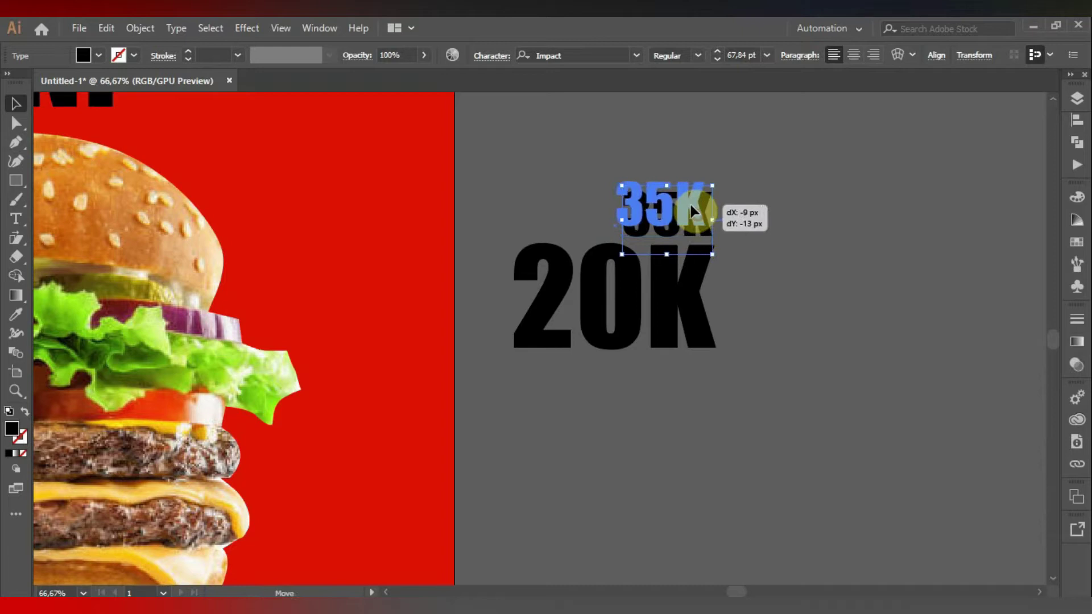
drag(613, 181, 590, 159)
click(795, 340)
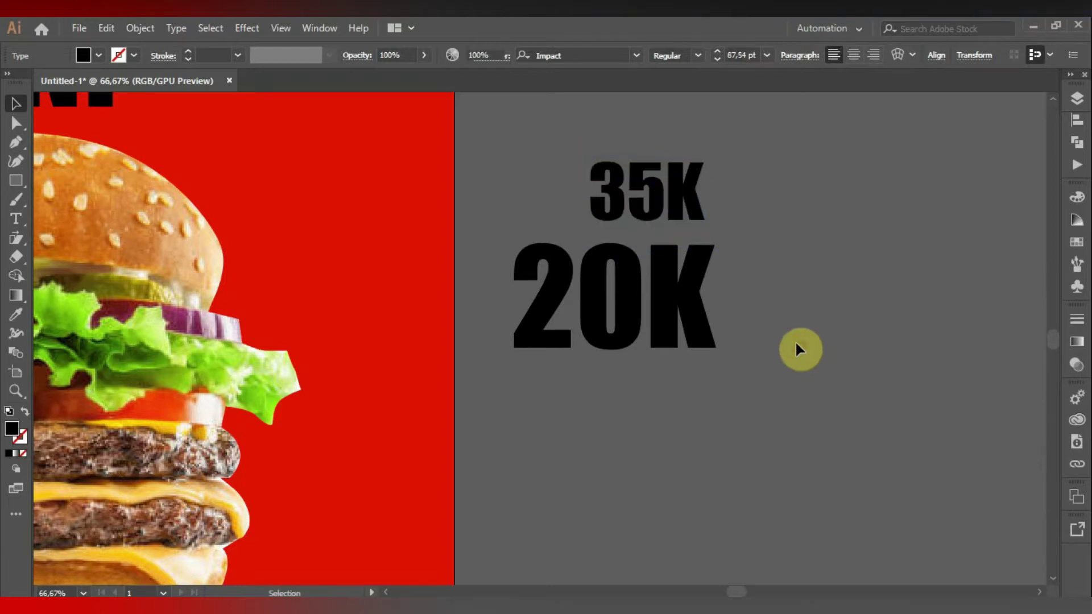
scroll(740, 335, down, 2)
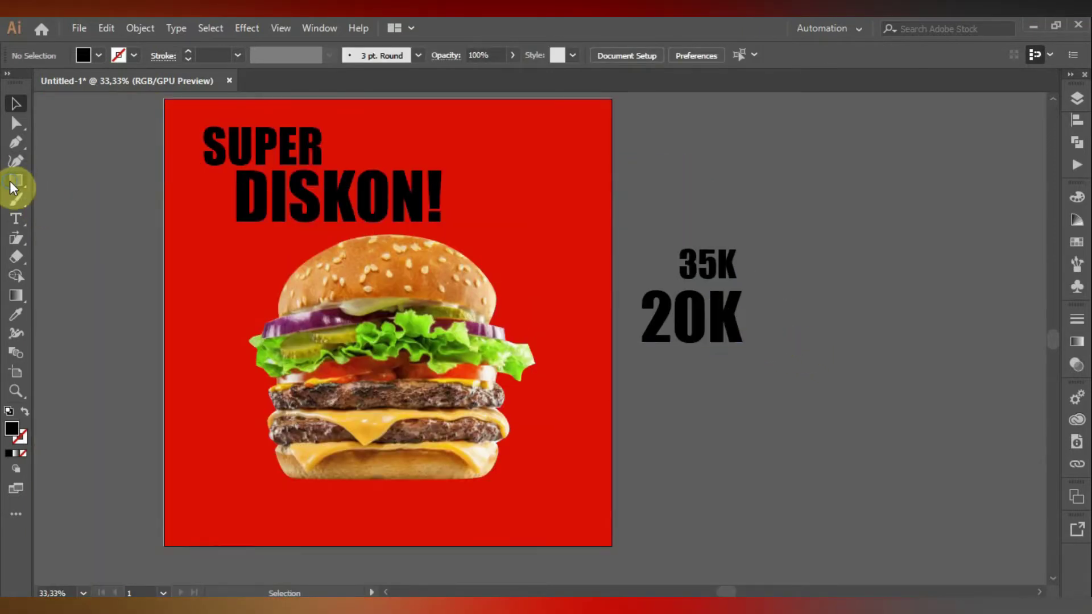
Step: Draw a black circle overlapping the burger's top right
drag(11, 183, 42, 199)
drag(467, 222, 594, 357)
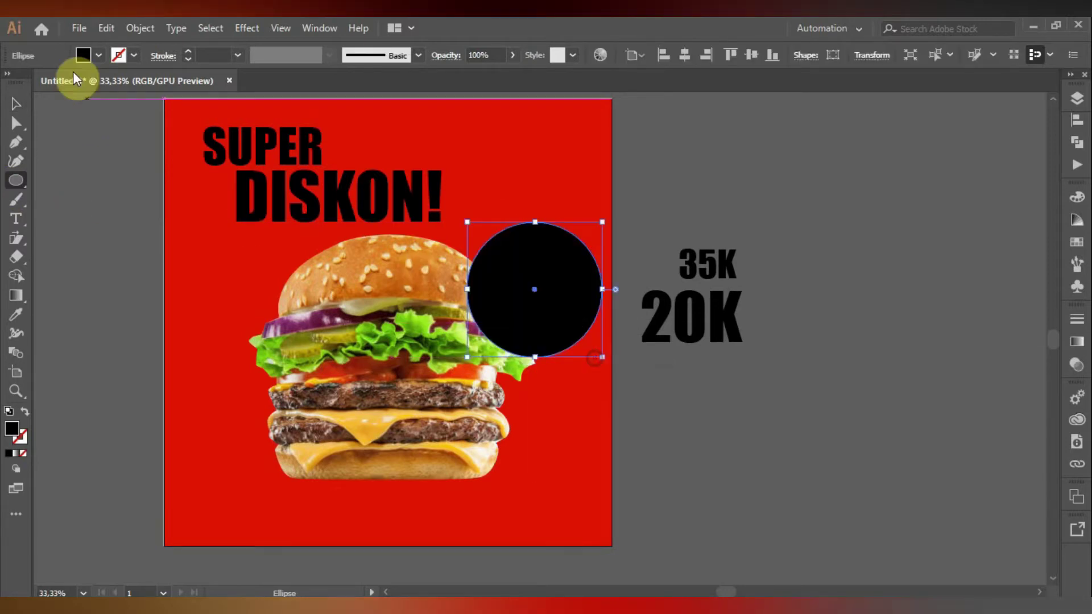
click(15, 105)
click(83, 258)
scroll(514, 327, up, 1)
drag(568, 305, 537, 319)
Step: Bring the 35K/20K price text to the front, make it white, and fit it inside the circle
click(823, 322)
right_click(823, 322)
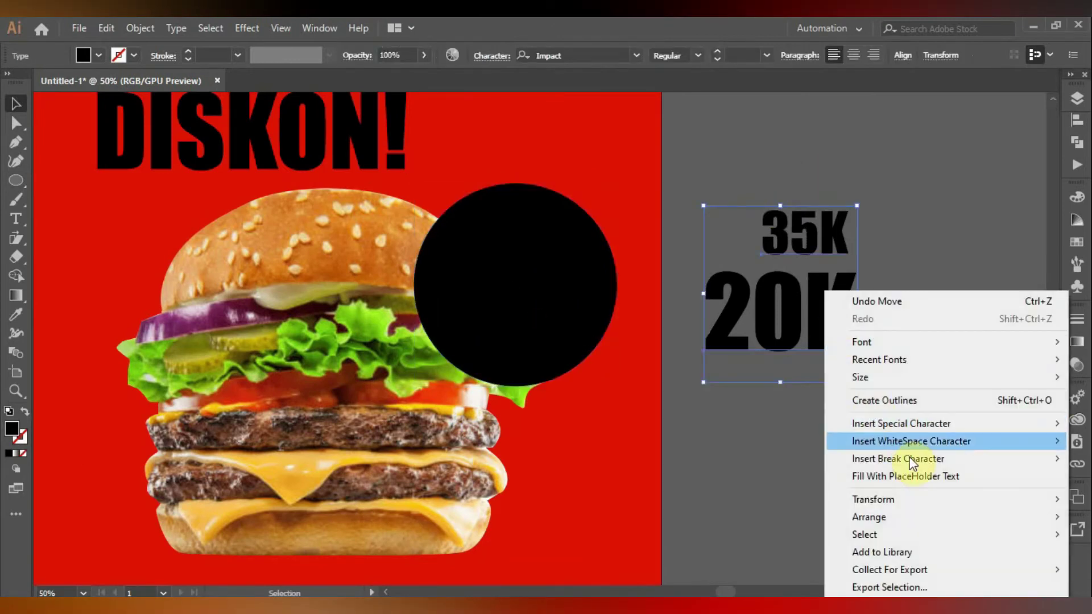
mouse_move(869, 517)
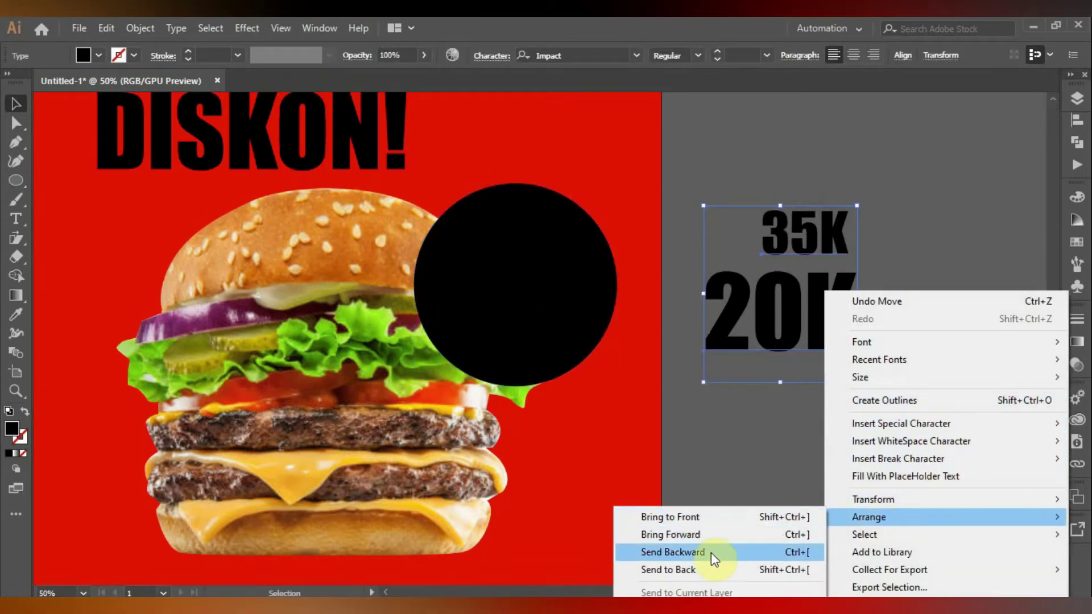
click(676, 517)
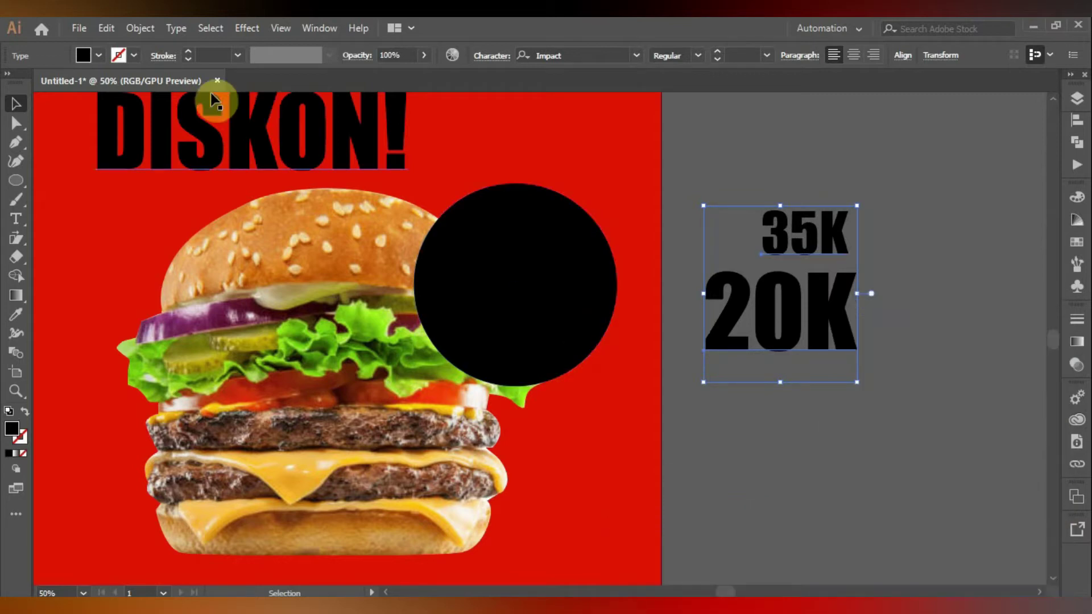
click(83, 55)
click(34, 86)
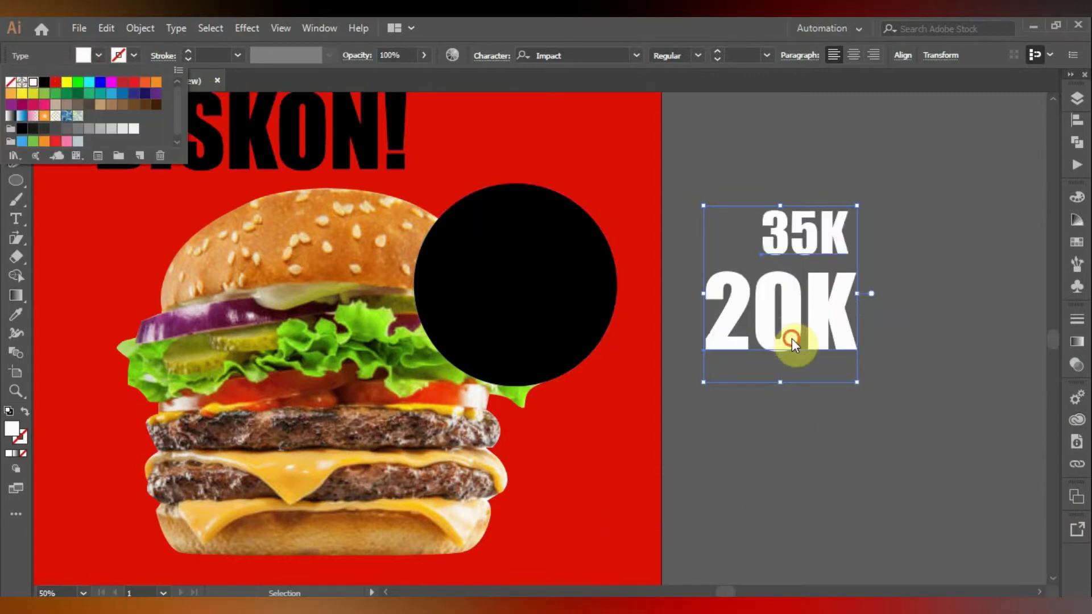
drag(822, 319, 565, 320)
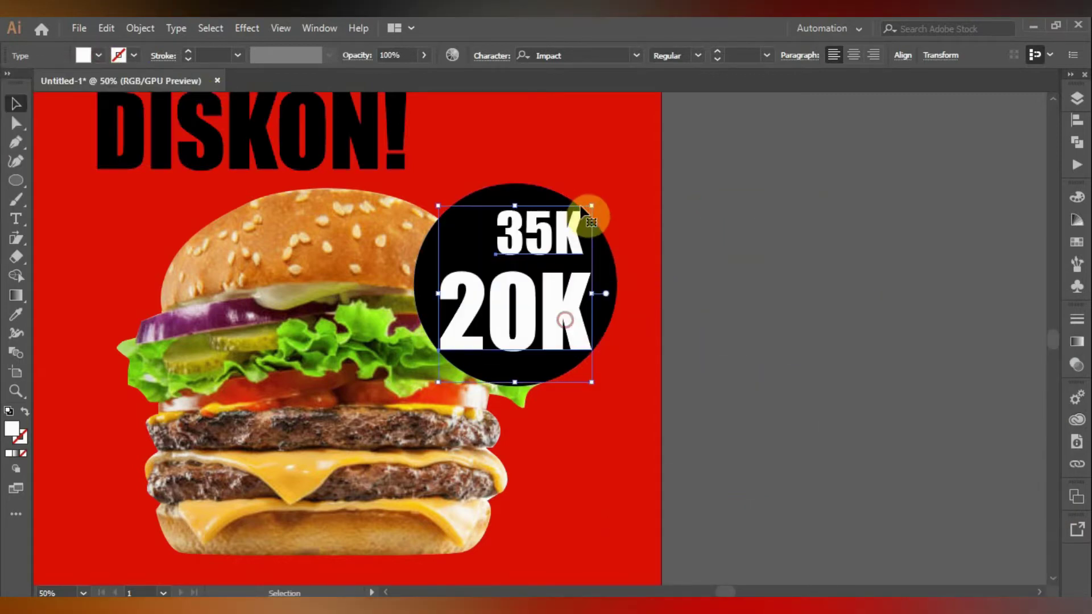
mouse_move(592, 205)
mouse_down()
mouse_move(569, 228)
mouse_move(580, 231)
mouse_up()
drag(553, 308, 548, 303)
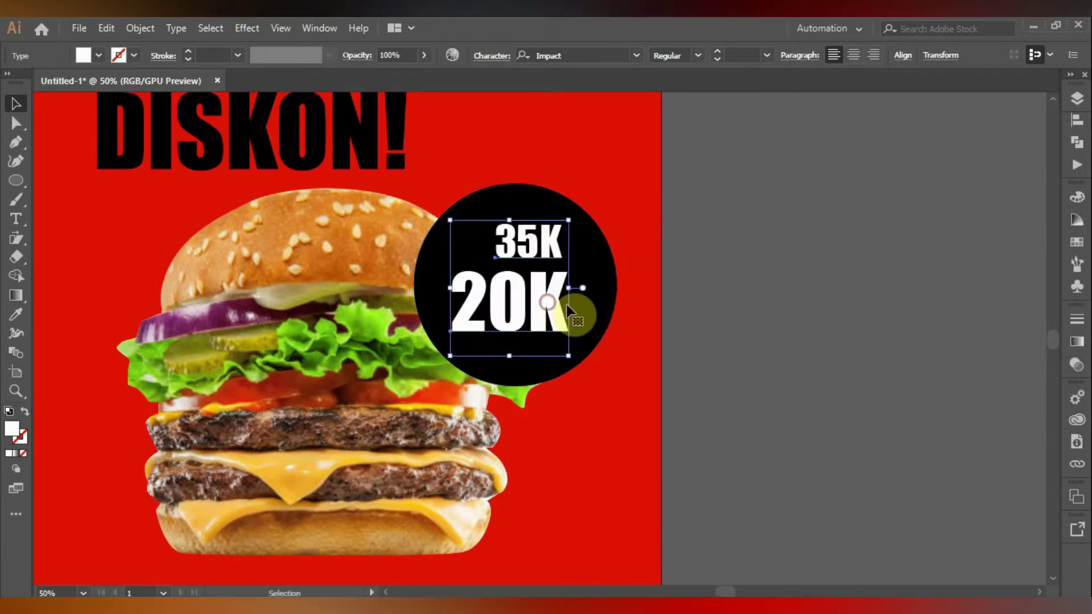
Step: Shrink the circle-and-price badge slightly and shift it a little left and down
shift+click(606, 248)
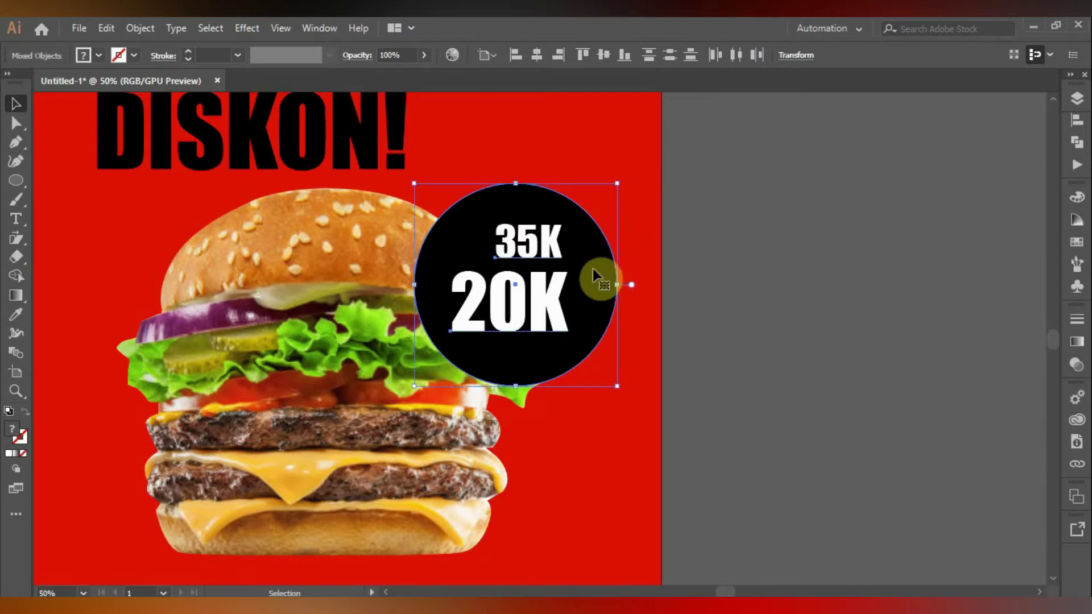
right_click(825, 308)
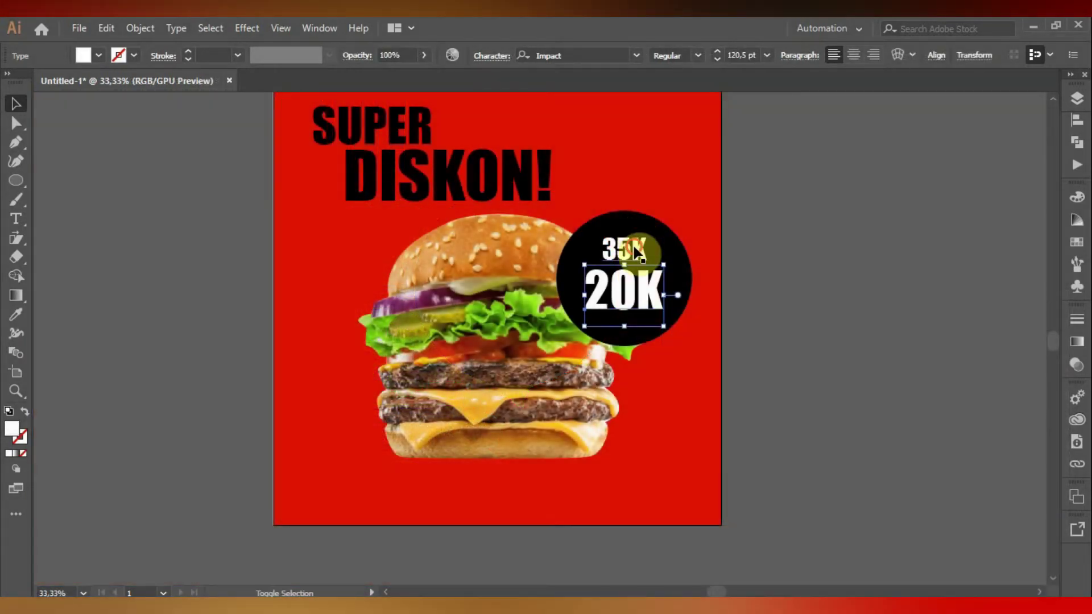
drag(682, 243, 719, 302)
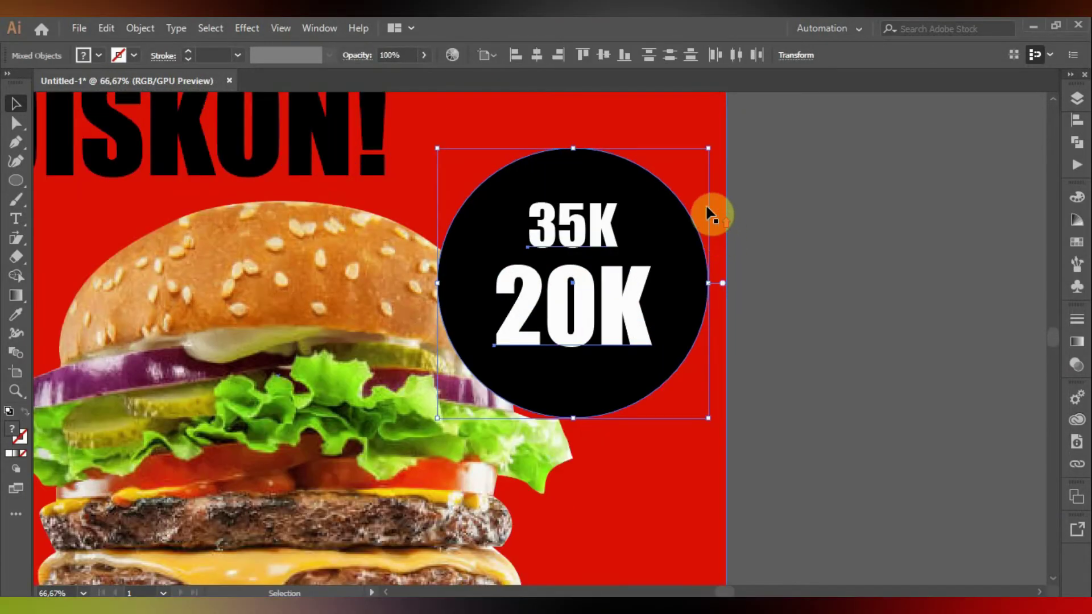
drag(708, 149, 691, 165)
drag(650, 328, 638, 335)
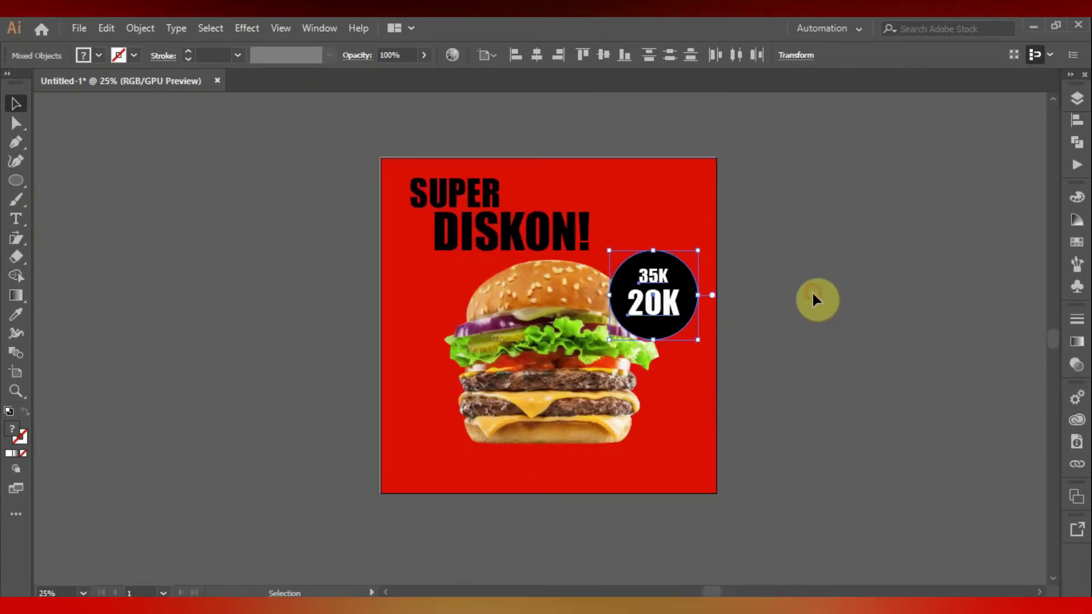
Step: Swap the colours to a red outline with no fill
click(811, 291)
scroll(694, 247, up, 2)
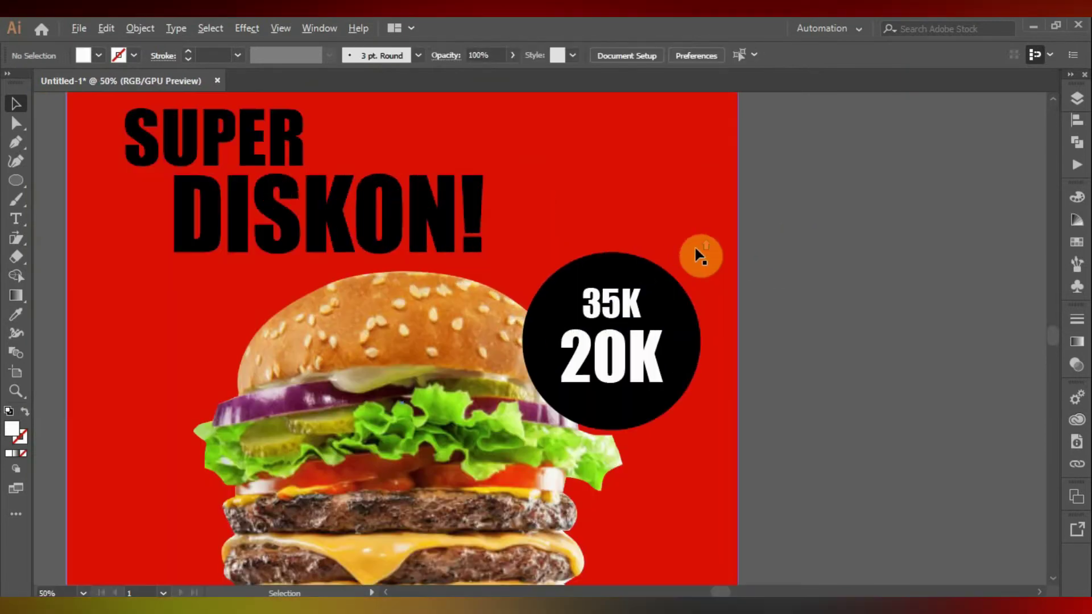
click(651, 172)
click(860, 291)
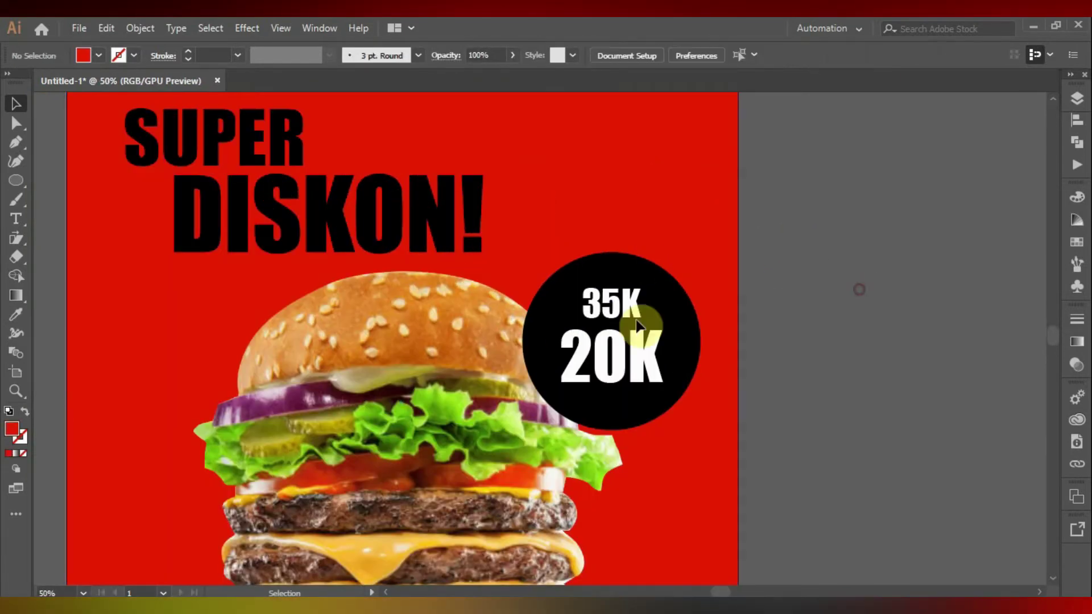
click(25, 413)
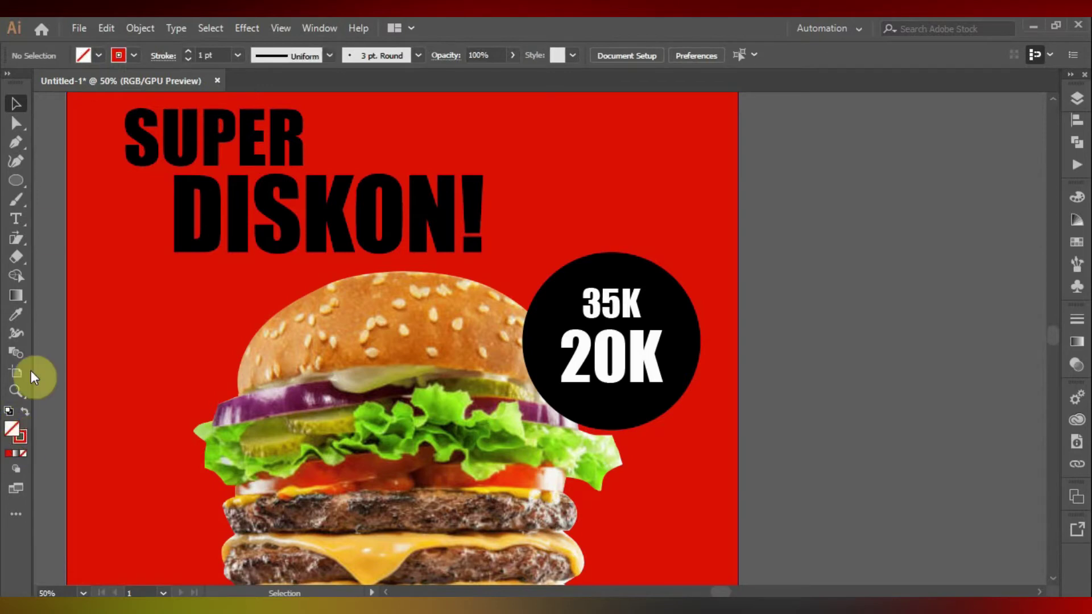
Step: Draw a straight Pen line across the old 35K price
click(16, 144)
scroll(581, 302, up, 3)
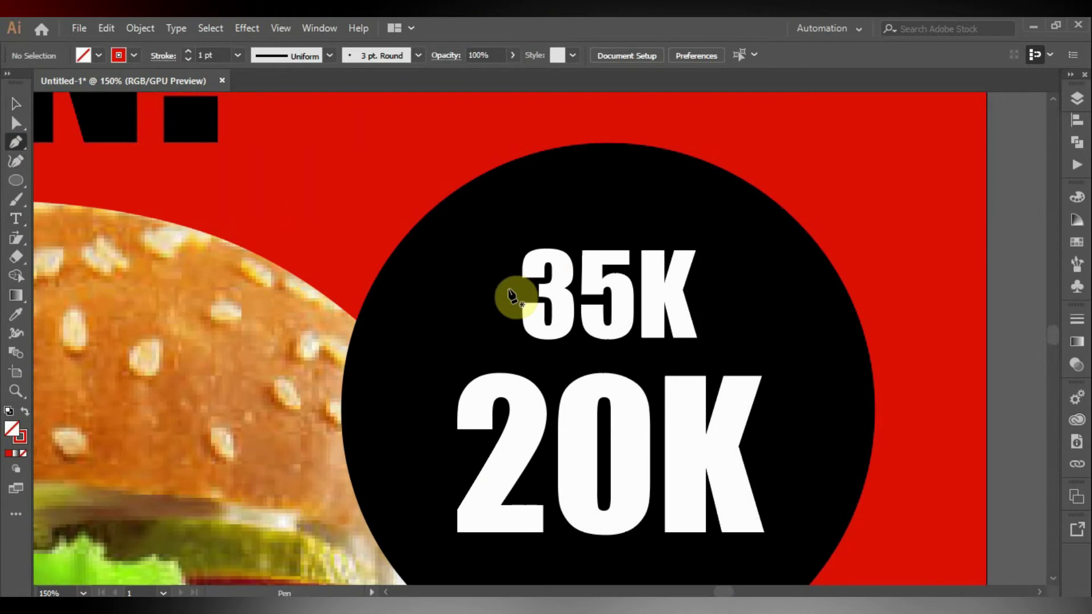
click(508, 292)
click(708, 291)
click(14, 105)
Step: Nudge the red strike-through line so it sits squarely across 35K
click(660, 215)
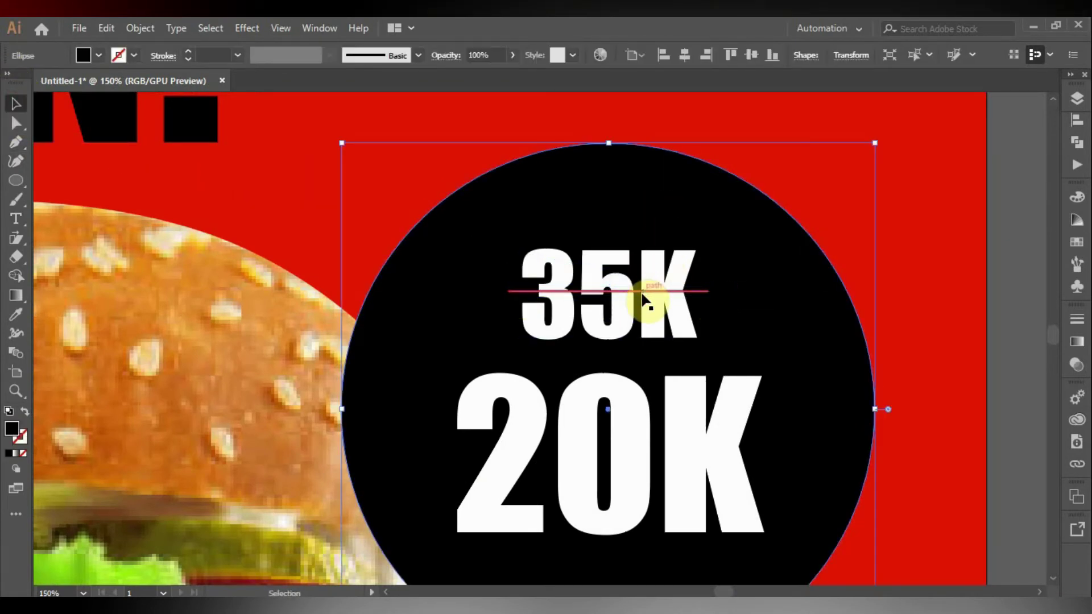
click(646, 293)
scroll(208, 51, up, 2)
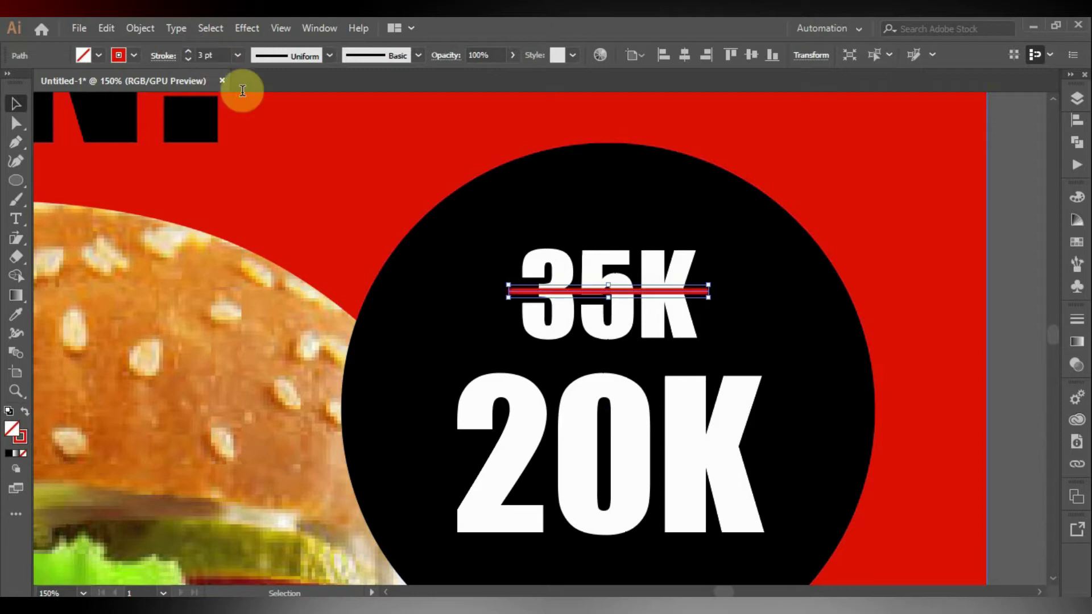
scroll(573, 279, down, 2)
click(857, 261)
scroll(856, 261, down, 2)
scroll(717, 282, up, 1)
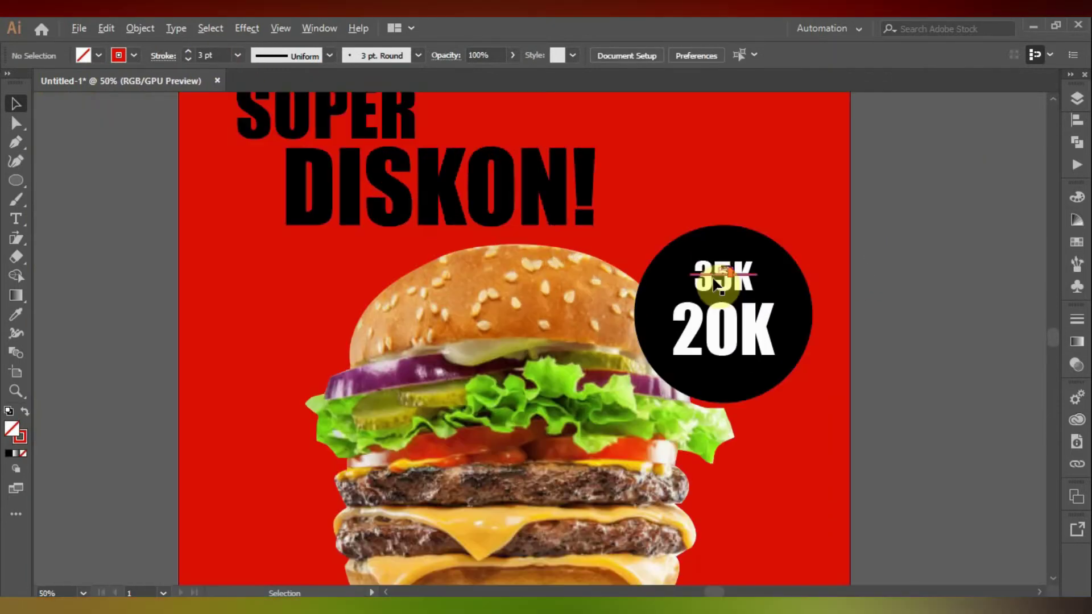
click(728, 278)
scroll(212, 52, up, 2)
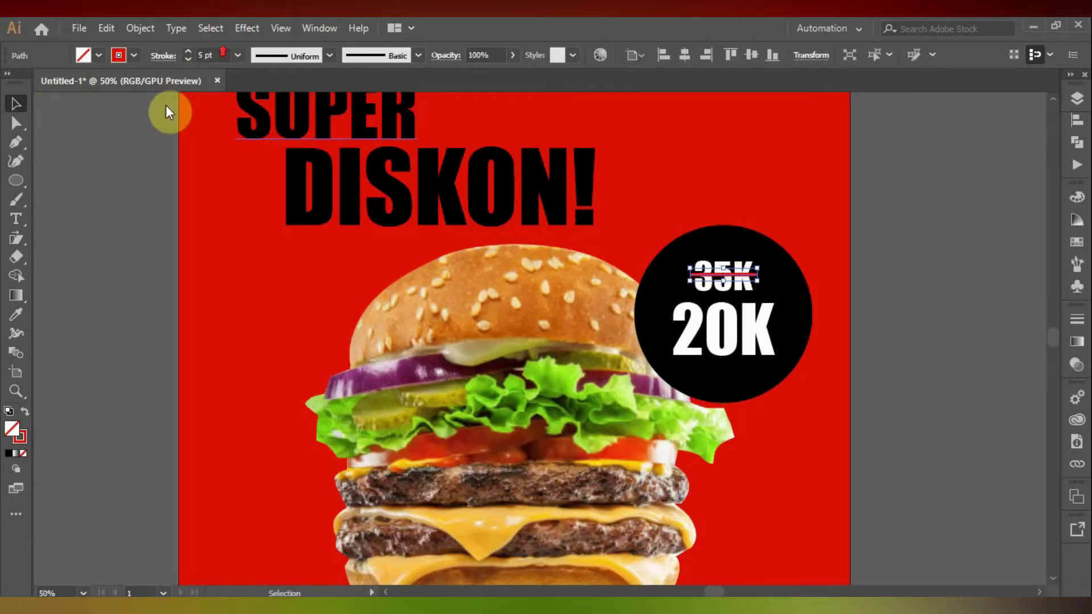
click(961, 241)
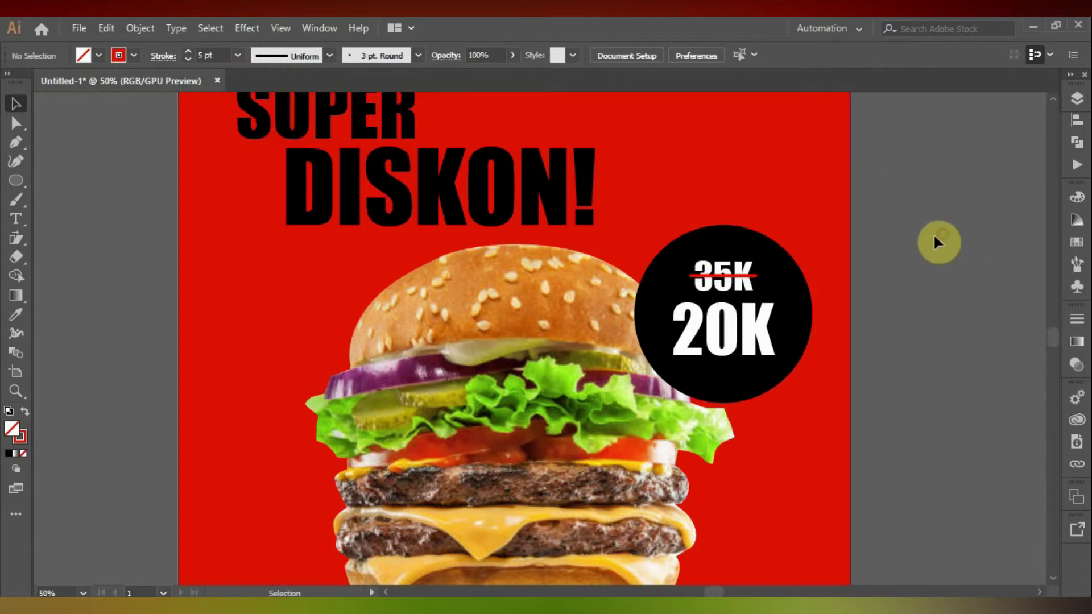
scroll(893, 234, down, 2)
scroll(853, 239, up, 5)
scroll(629, 267, up, 3)
drag(626, 281, 627, 274)
scroll(607, 227, down, 9)
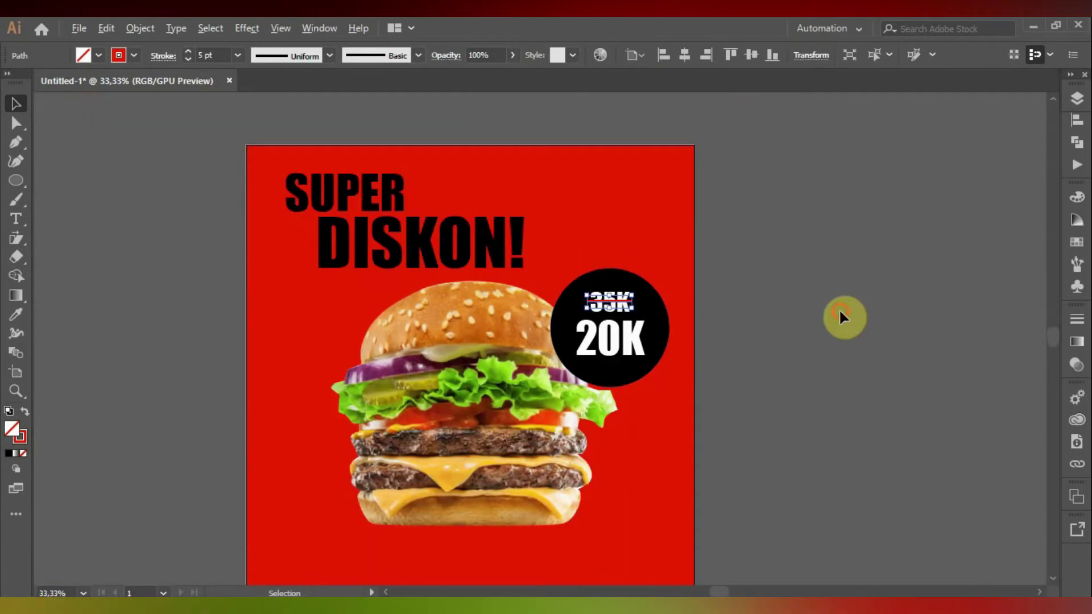
click(790, 320)
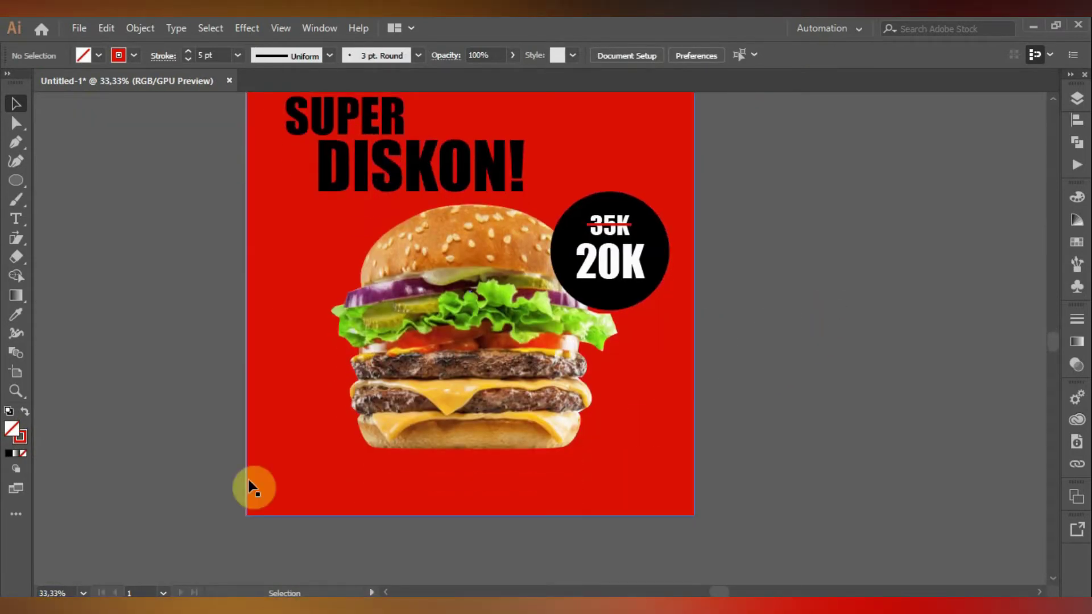
mouse_move(814, 224)
mouse_down()
mouse_move(848, 271)
mouse_move(812, 277)
mouse_up()
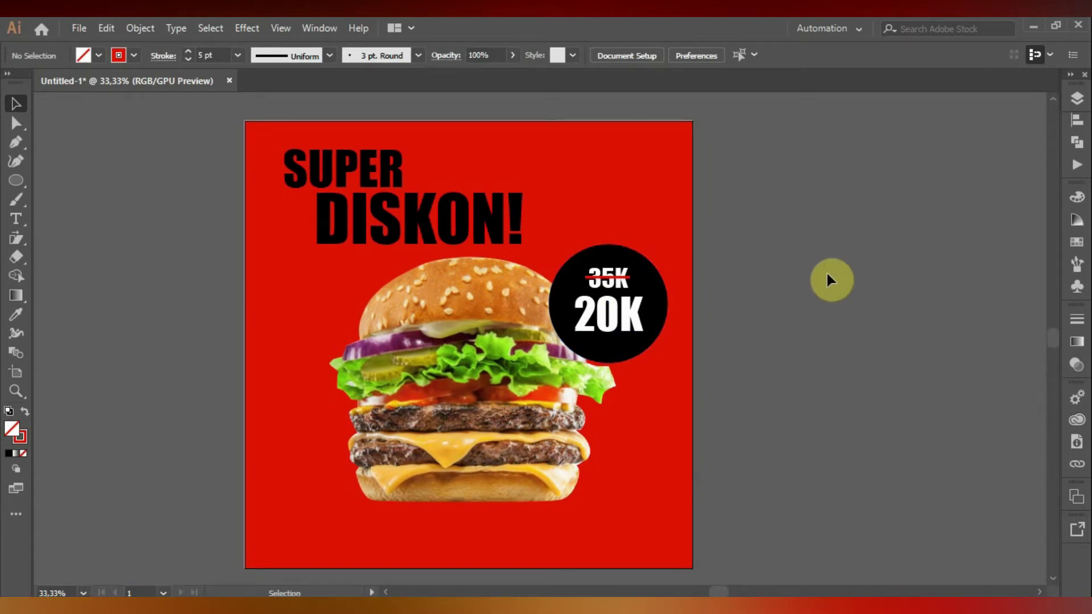
scroll(822, 284, down, 2)
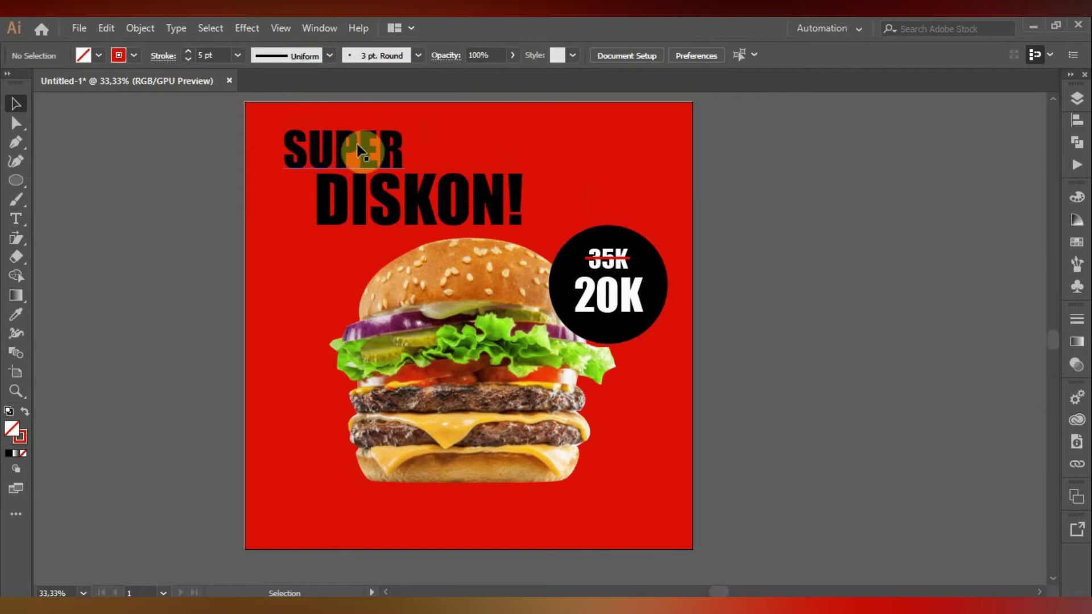
Step: Alt-drag a copy of the SUPER headline down to the artboard's bottom for editing
click(371, 149)
scroll(359, 133, down, 1)
drag(361, 118, 316, 477)
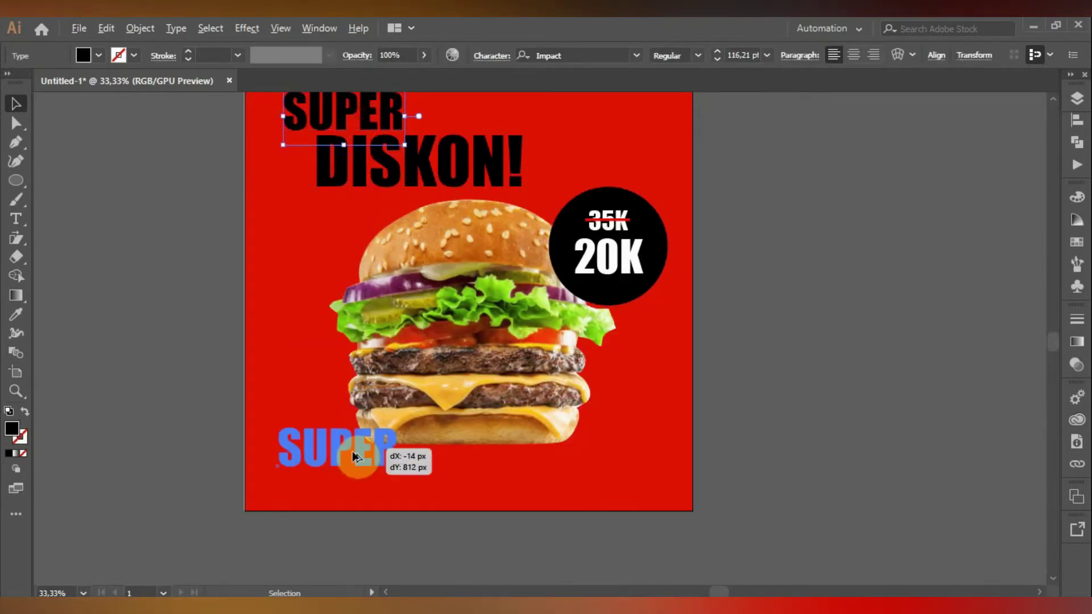
scroll(313, 465, up, 4)
double_click(316, 454)
scroll(317, 454, down, 2)
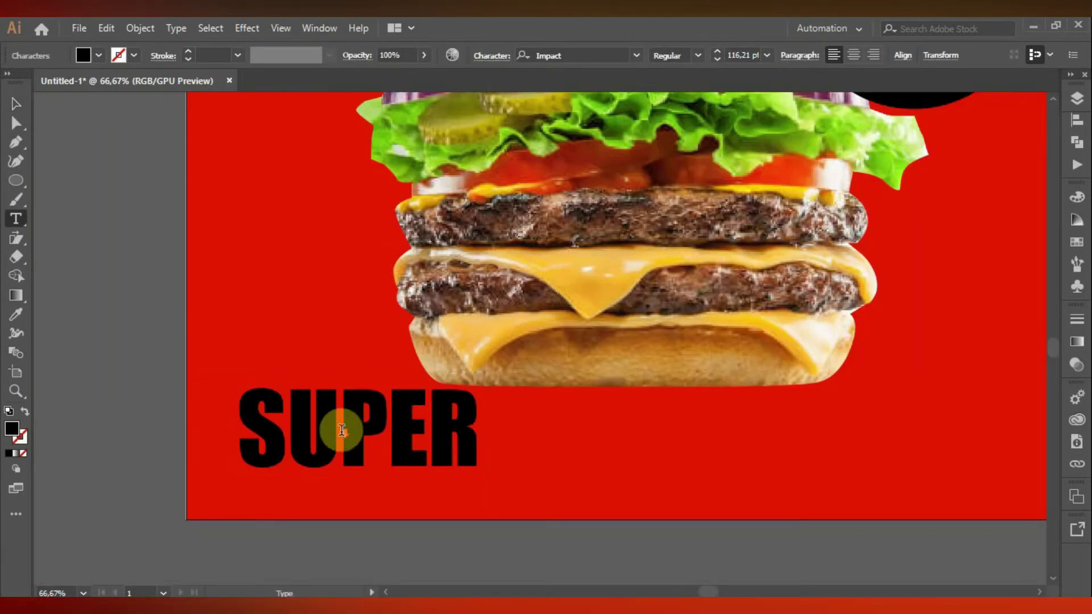
Step: Set the copied text to Arial Bold 21 pt and enter the phone number and social handle lines
key(ctrl+a)
text(a)
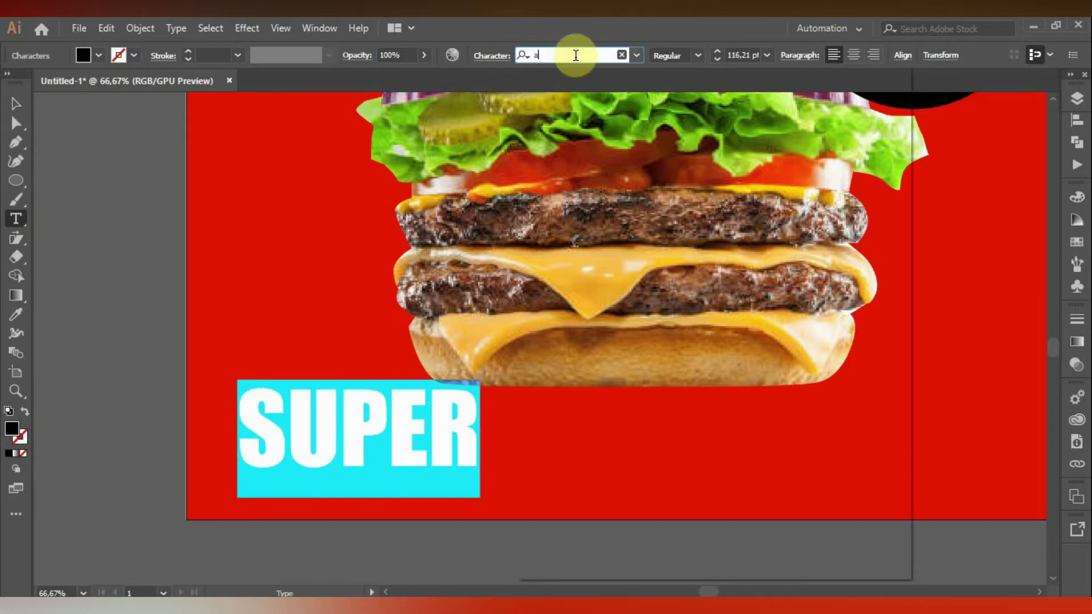
text(ria)
click(568, 287)
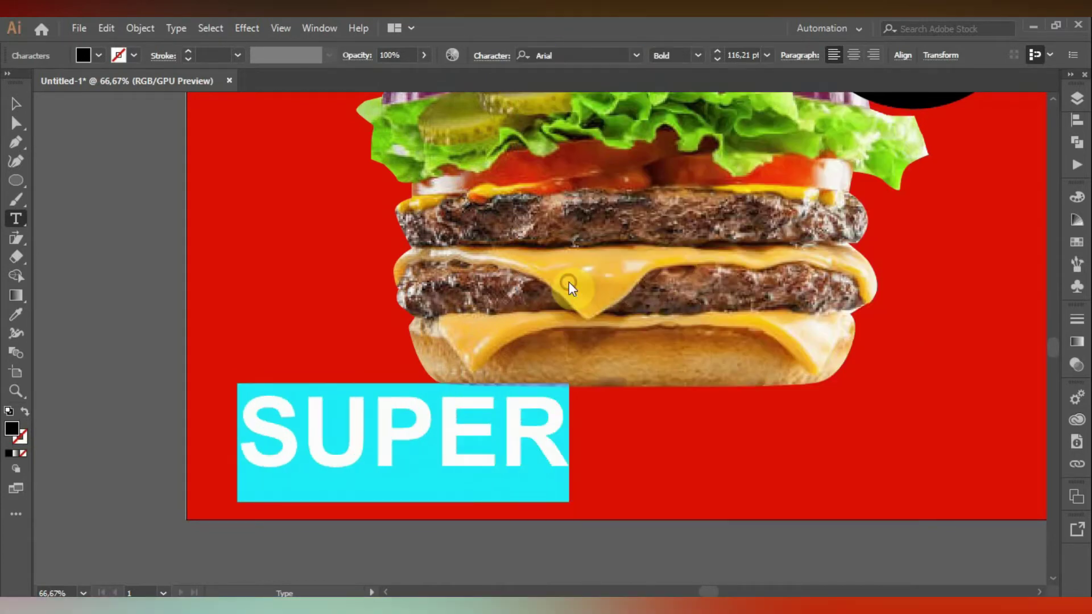
click(759, 54)
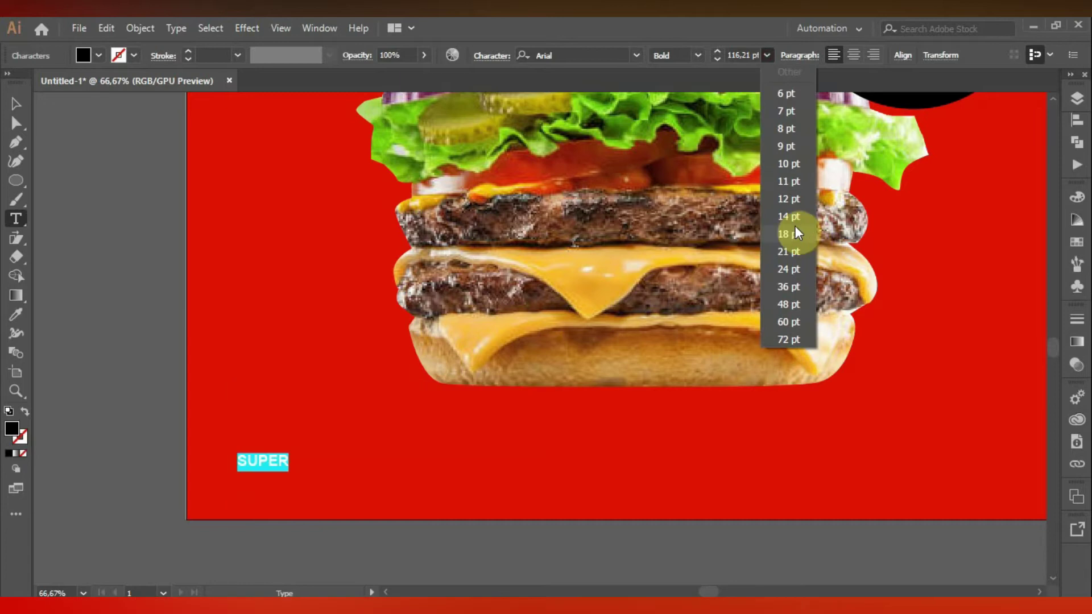
click(792, 255)
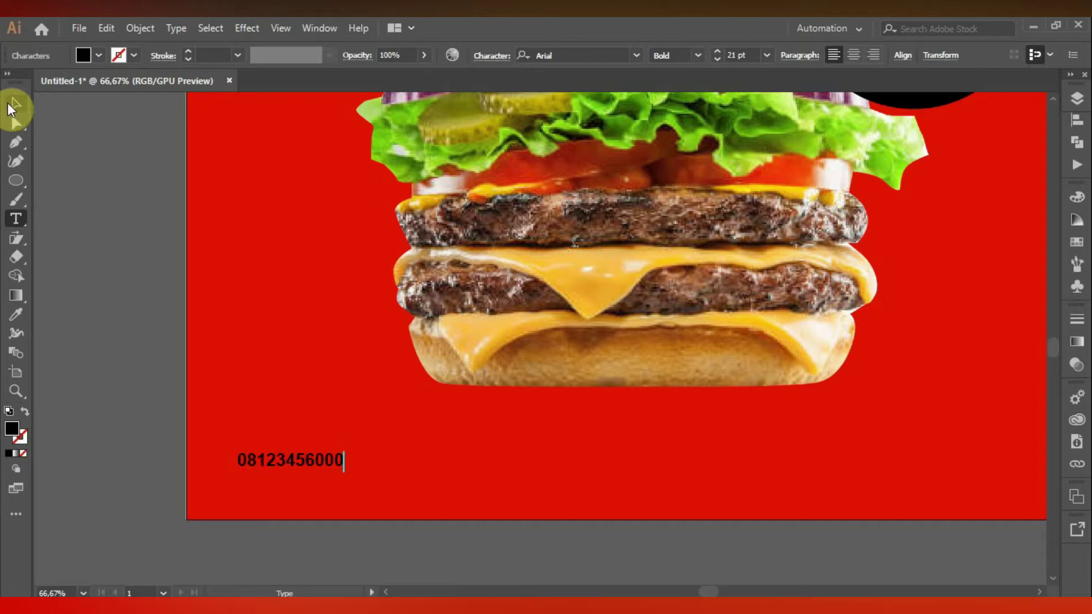
key(Return)
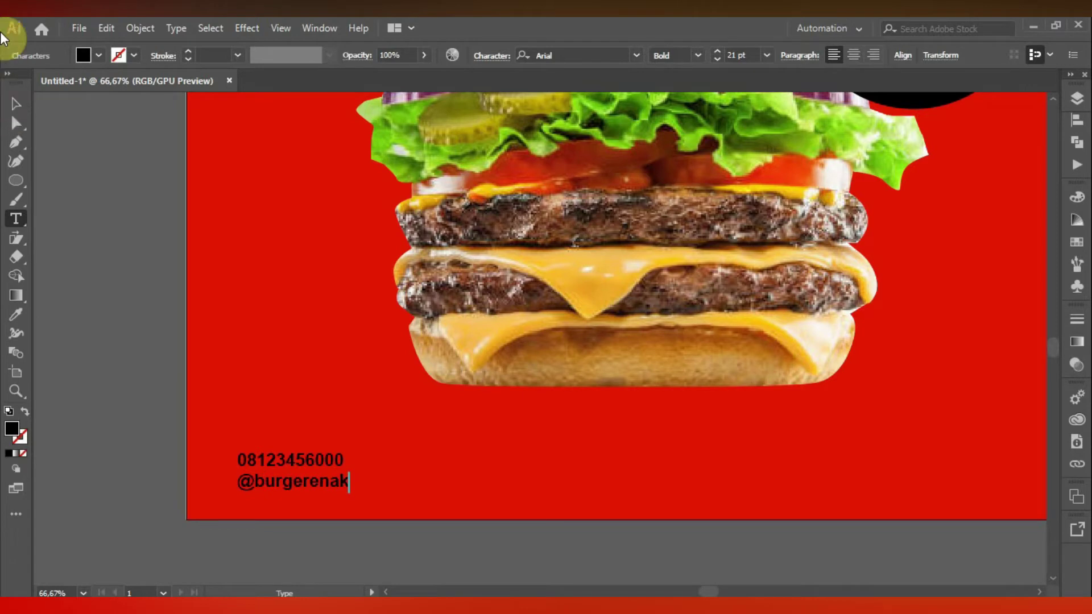
Step: Make the contact text white and nudge it slightly right
click(25, 106)
click(101, 55)
click(28, 79)
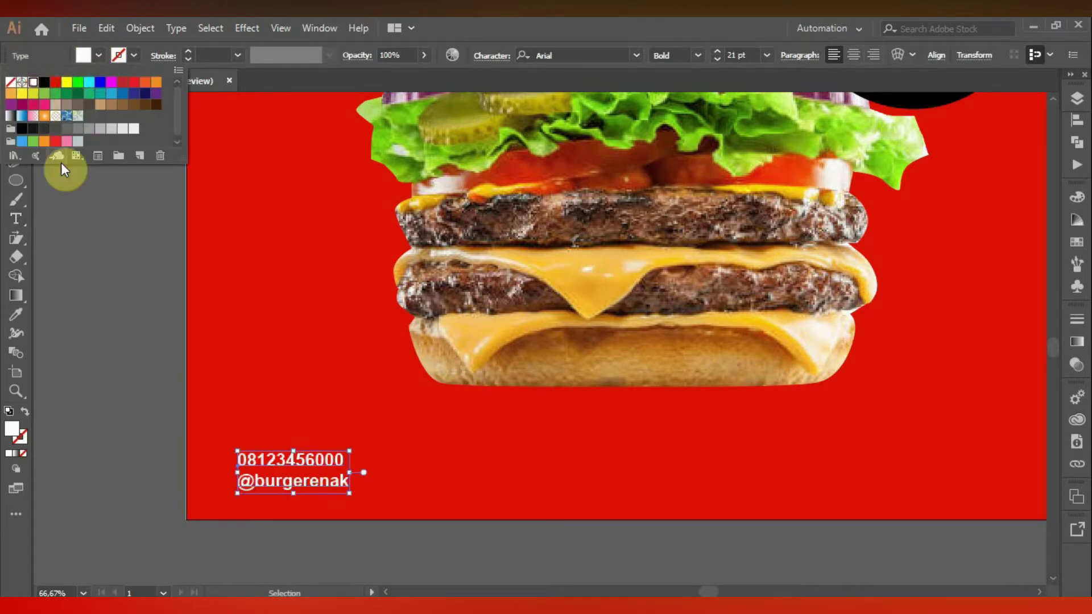
scroll(129, 323, down, 2)
drag(313, 384, 320, 385)
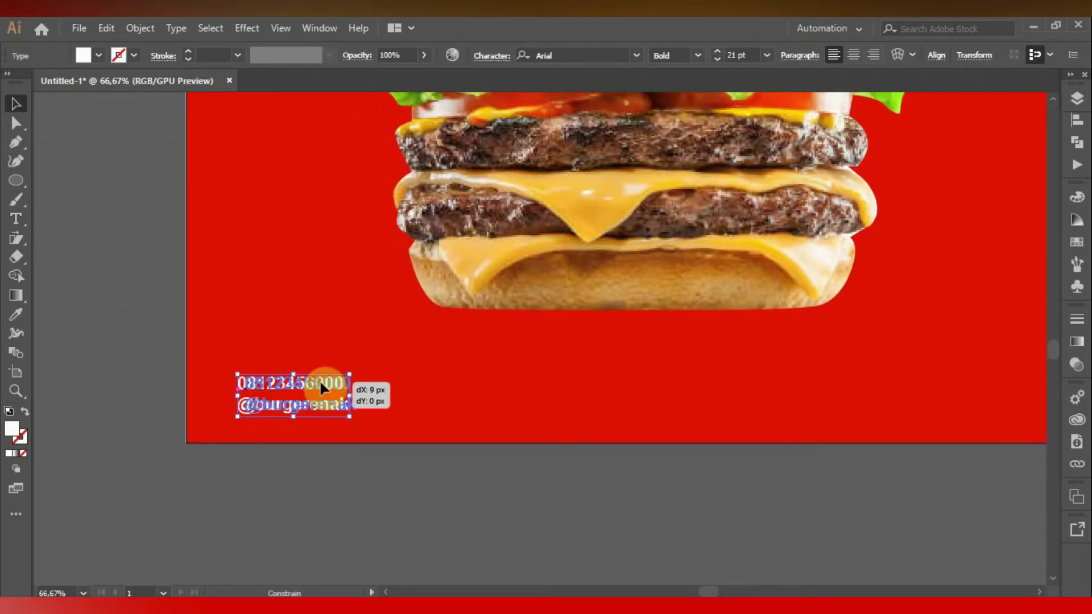
click(328, 489)
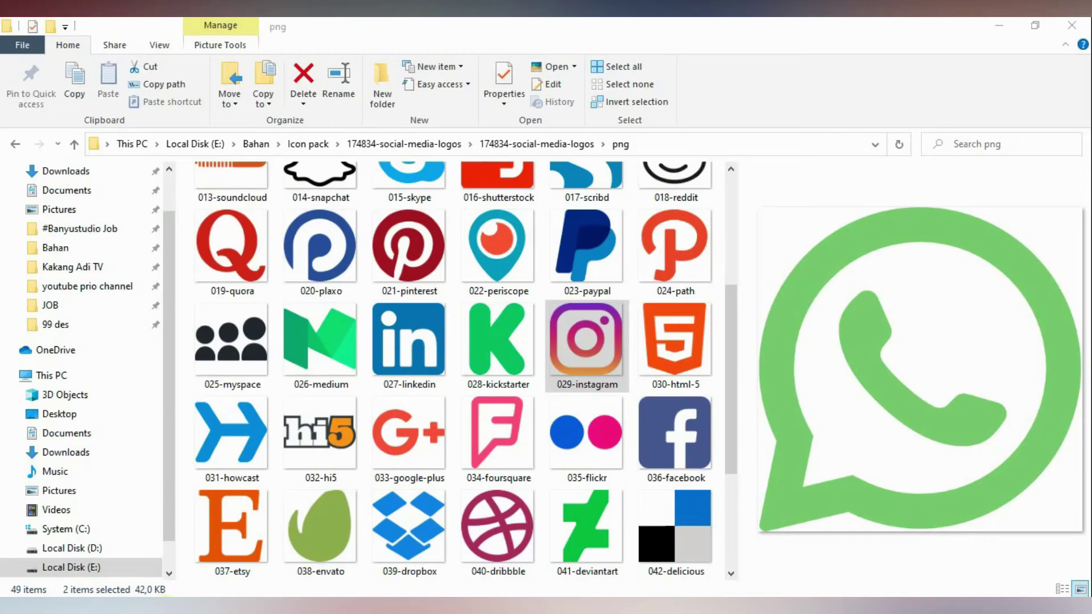
Step: Select the 029-instagram and 005-whatsapp logo files and drag both onto the Illustrator canvas
scroll(504, 336, up, 3)
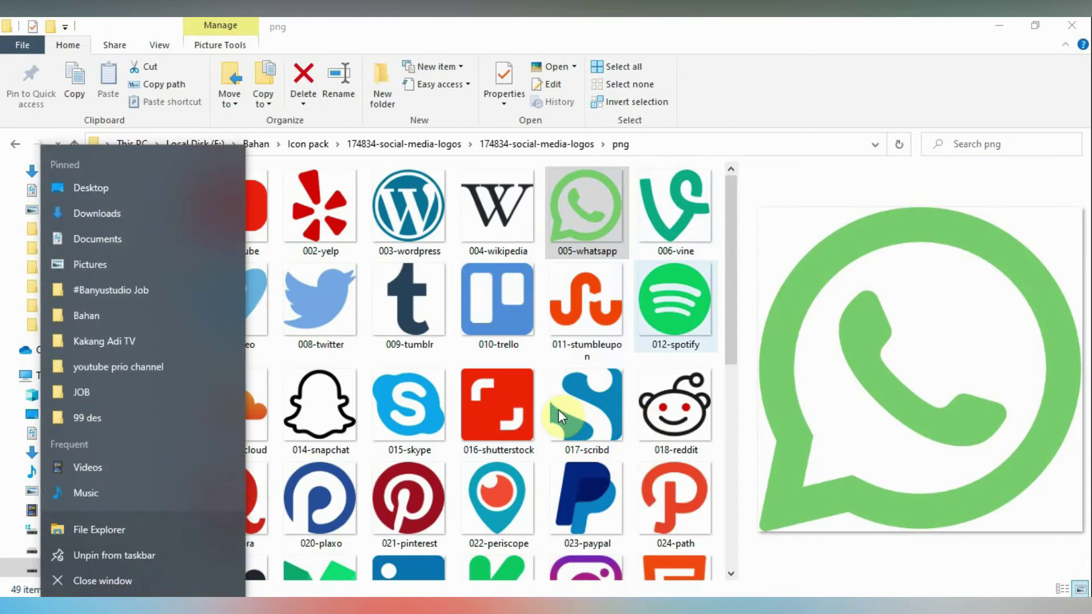
scroll(504, 364, down, 3)
click(498, 432)
click(628, 330)
scroll(606, 333, up, 3)
ctrl+click(587, 225)
drag(587, 223, 306, 343)
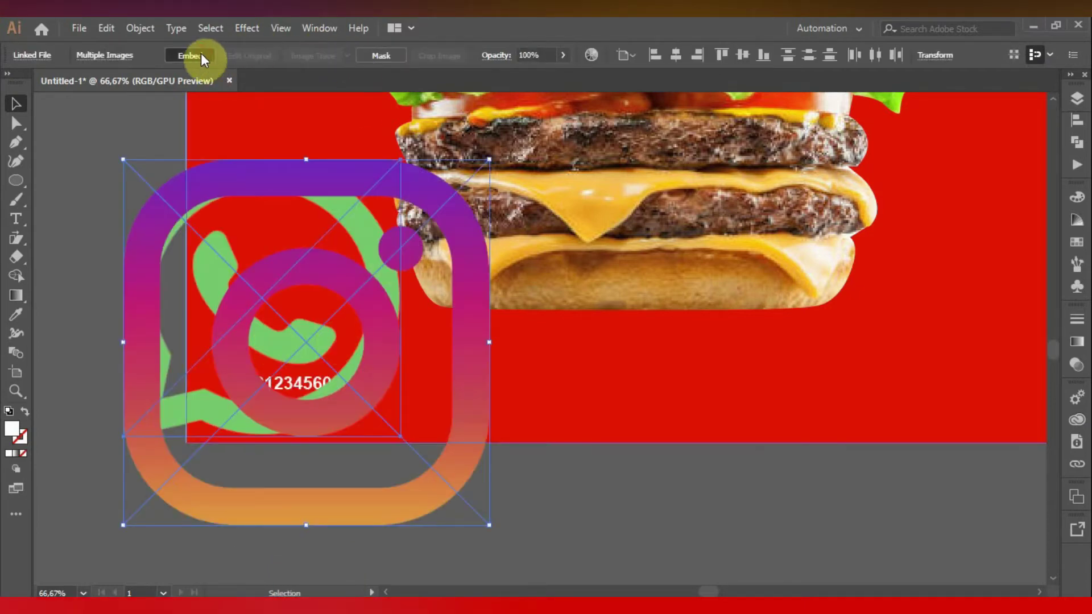
Step: Embed the placed logo images and shrink the Instagram logo
click(200, 53)
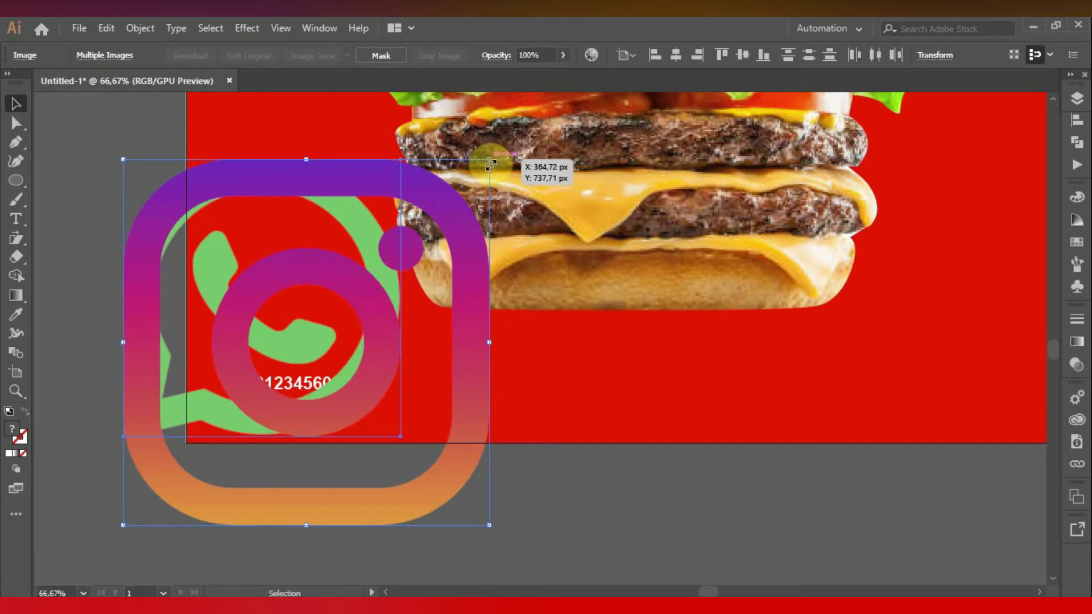
click(526, 514)
click(469, 472)
drag(489, 525, 397, 434)
click(134, 437)
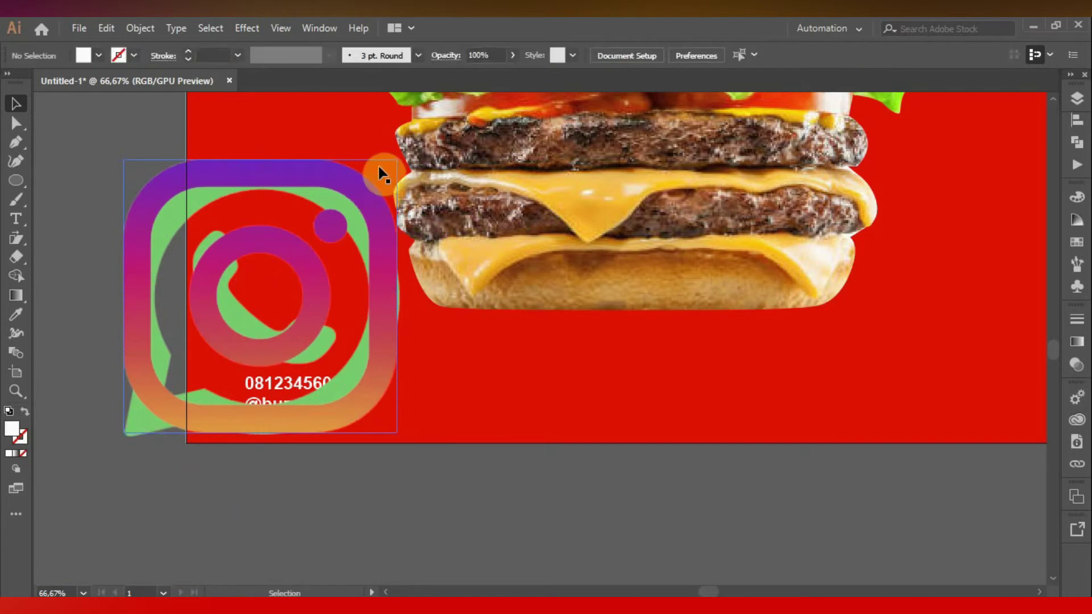
Step: Shrink the Instagram icon to about 26 px and move it under the WhatsApp icon
click(124, 391)
mouse_move(400, 158)
mouse_down()
mouse_move(146, 360)
mouse_move(134, 455)
mouse_up()
scroll(134, 455, up, 3)
mouse_move(152, 408)
mouse_down()
mouse_move(419, 268)
mouse_move(343, 385)
mouse_up()
click(195, 358)
scroll(510, 285, up, 2)
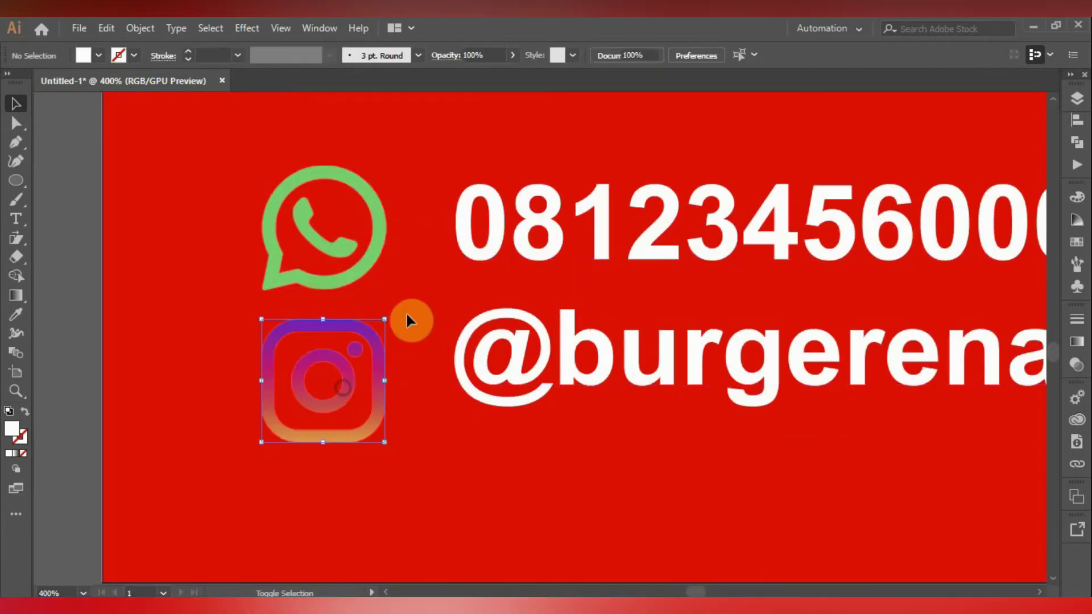
scroll(141, 371, down, 2)
click(141, 371)
scroll(228, 368, down, 2)
scroll(336, 364, up, 2)
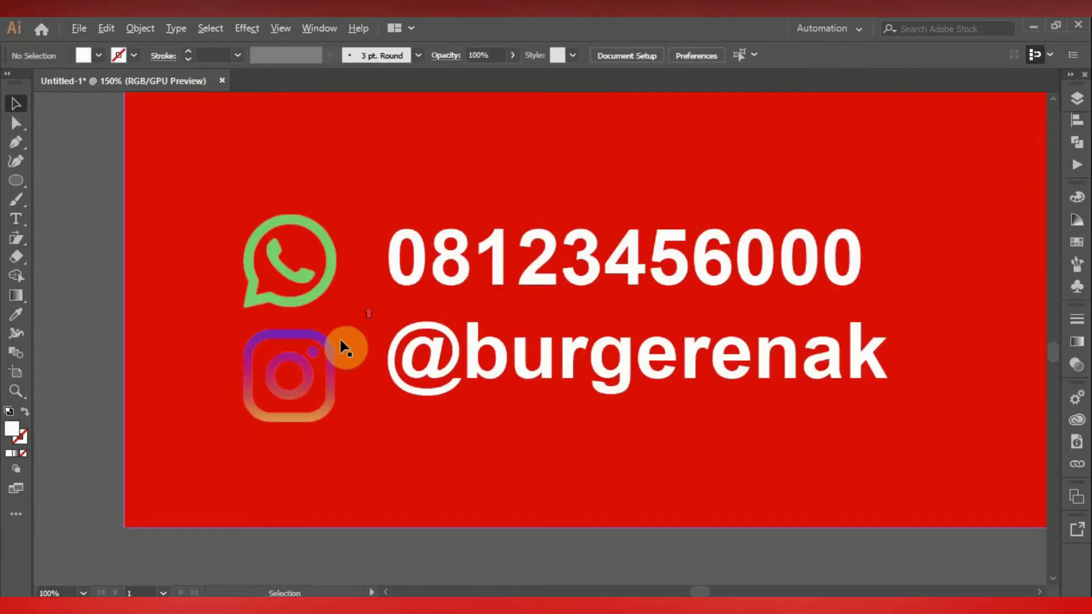
scroll(341, 364, up, 1)
Step: Scale both icons down together and shift them right and slightly down beside the text
click(322, 356)
shift+click(307, 287)
drag(204, 449, 219, 427)
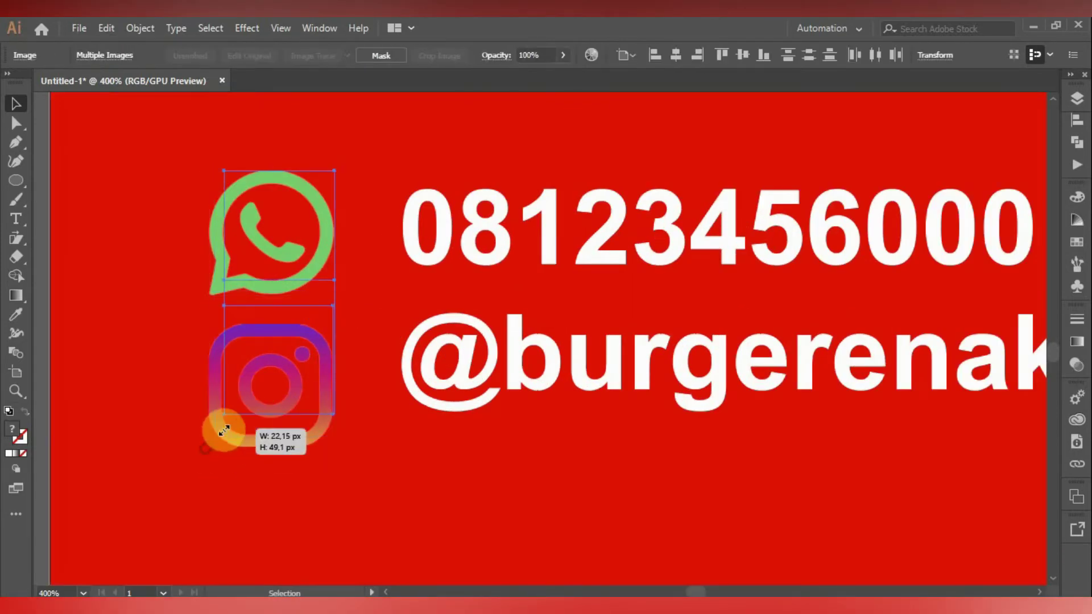
drag(322, 353, 356, 353)
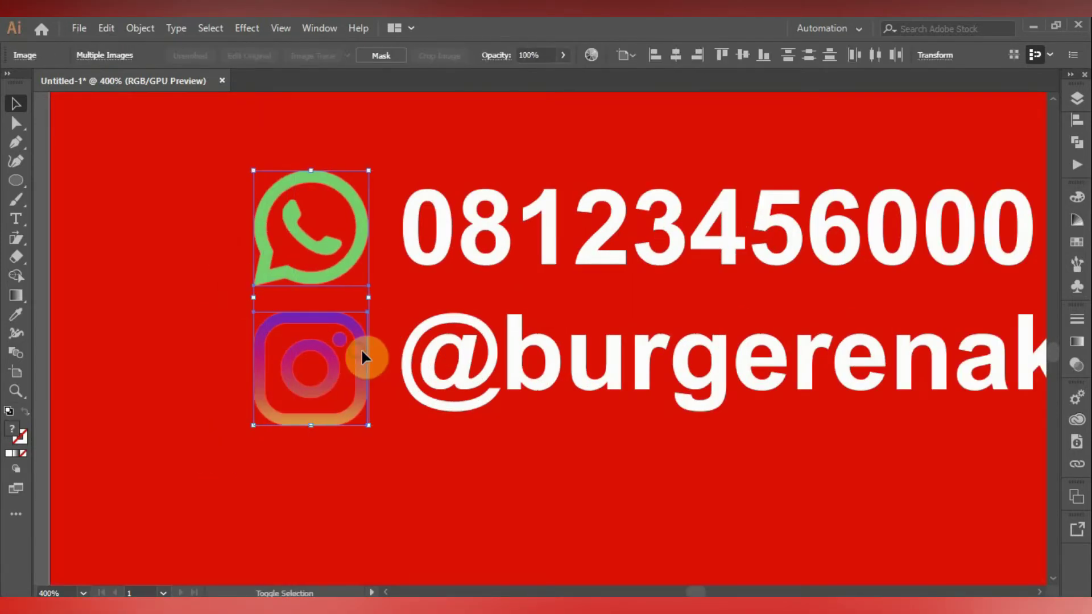
key(Down)
key(Down)
key(Down)
Step: Image Trace the WhatsApp and Instagram logos with the Silhouettes preset and expand both
click(298, 224)
click(450, 55)
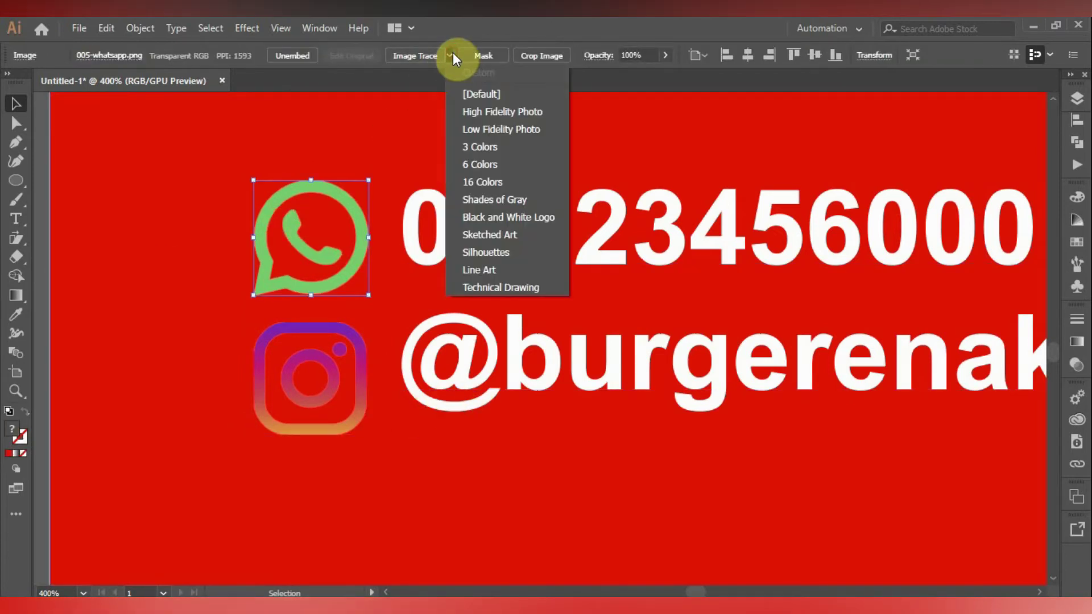
click(506, 254)
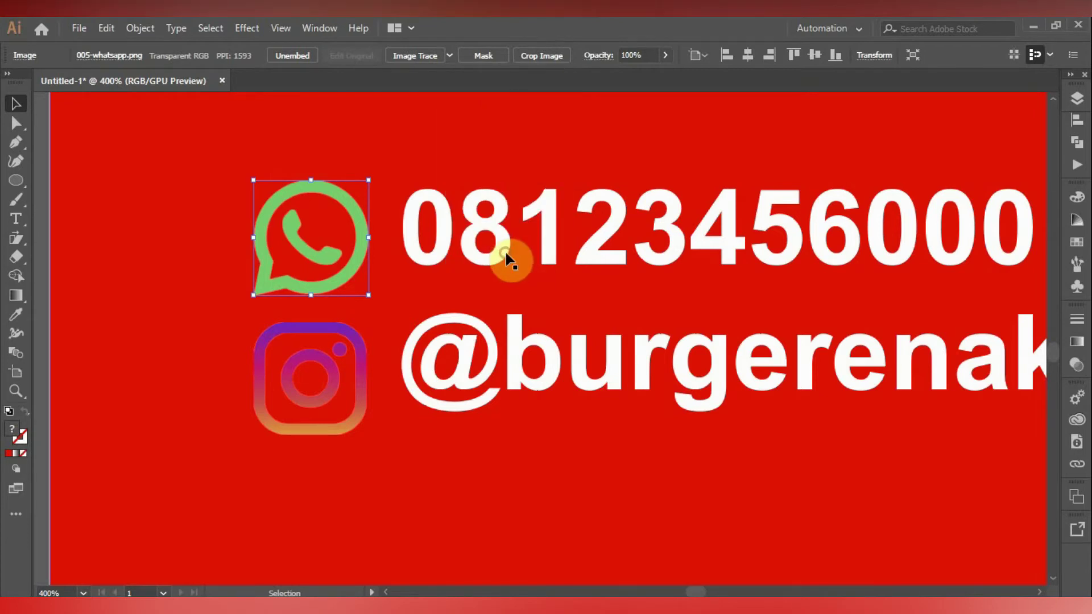
click(390, 55)
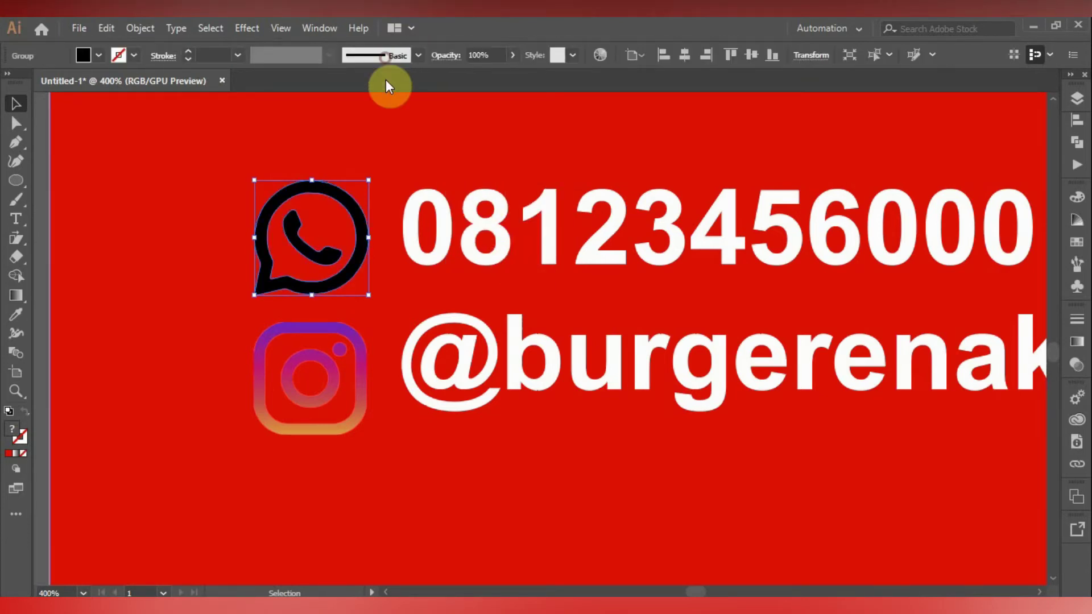
click(348, 366)
click(451, 55)
click(478, 252)
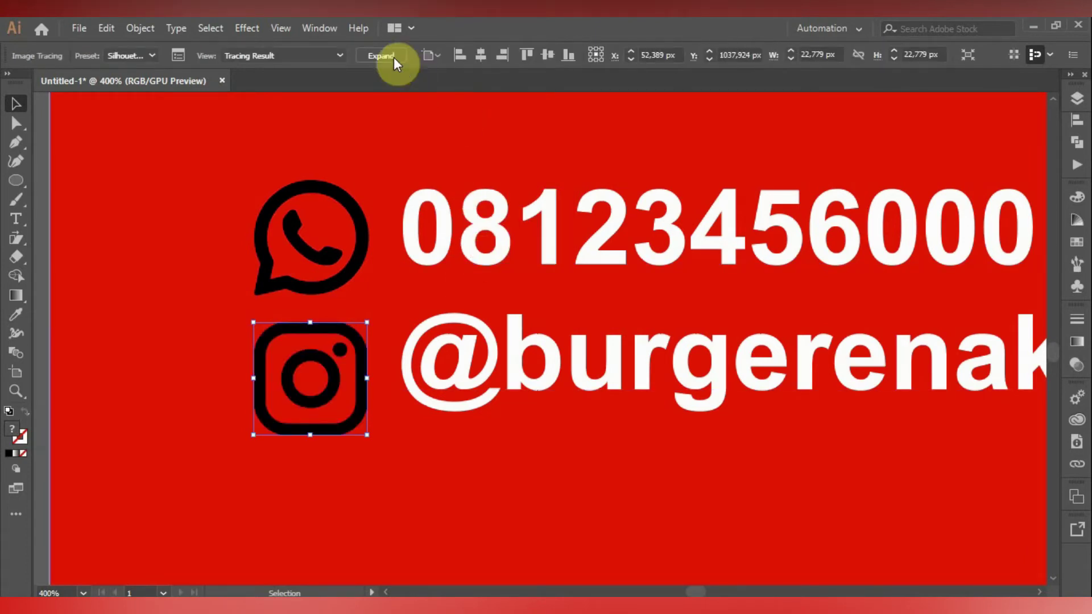
click(394, 55)
Step: Fill both traced icons white and nudge them up slightly
shift+click(361, 220)
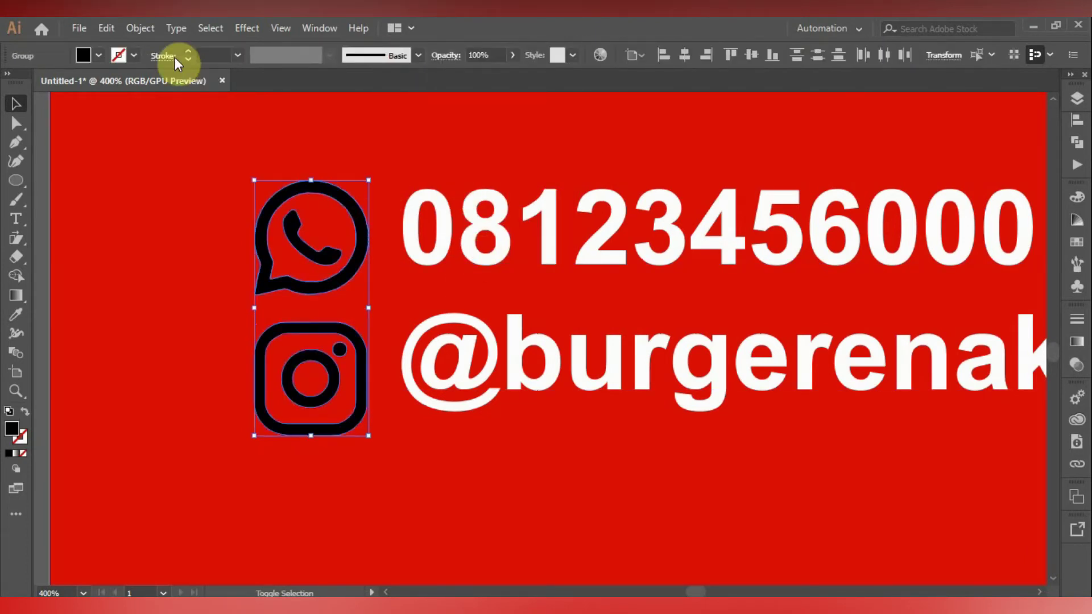
click(100, 55)
click(33, 82)
key(Escape)
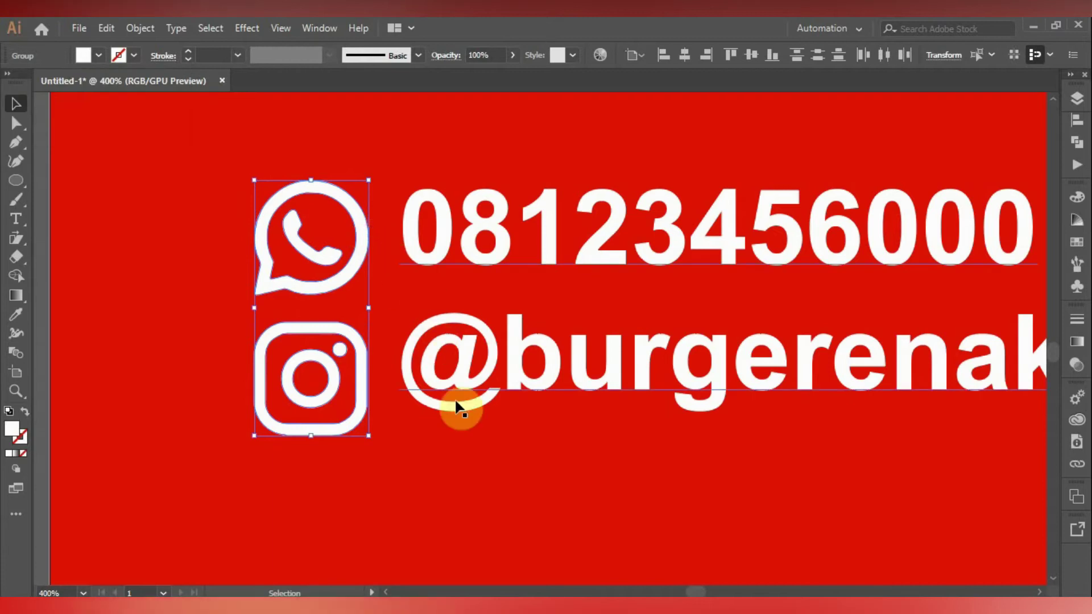
key(Up)
key(Up)
key(Up)
scroll(497, 380, down, 2)
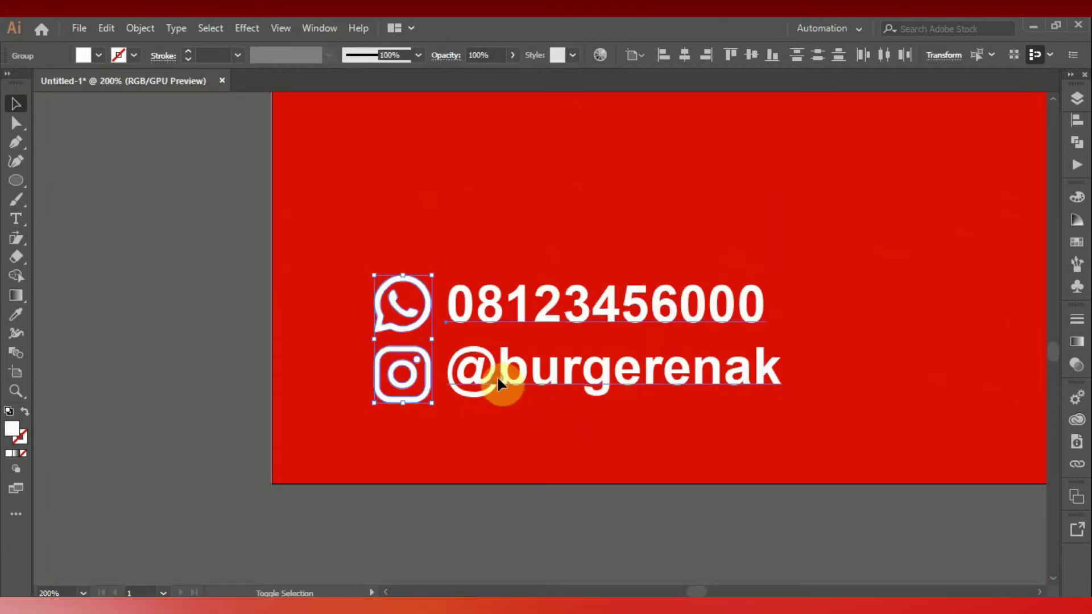
Step: Group the icons with the contact text and move the group slightly down
key(ctrl+a)
right_click(471, 300)
click(495, 399)
scroll(494, 402, down, 2)
drag(401, 389, 387, 404)
Step: Add a 'S&K Berlaku' text object below the burger
click(177, 395)
scroll(228, 415, down, 3)
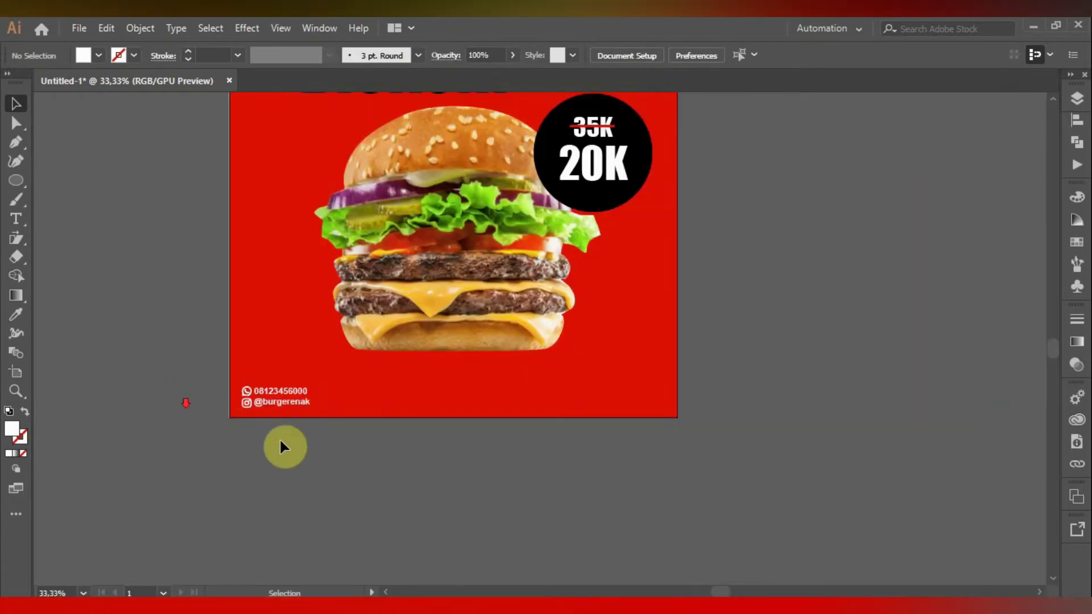
scroll(389, 405, up, 1)
click(17, 218)
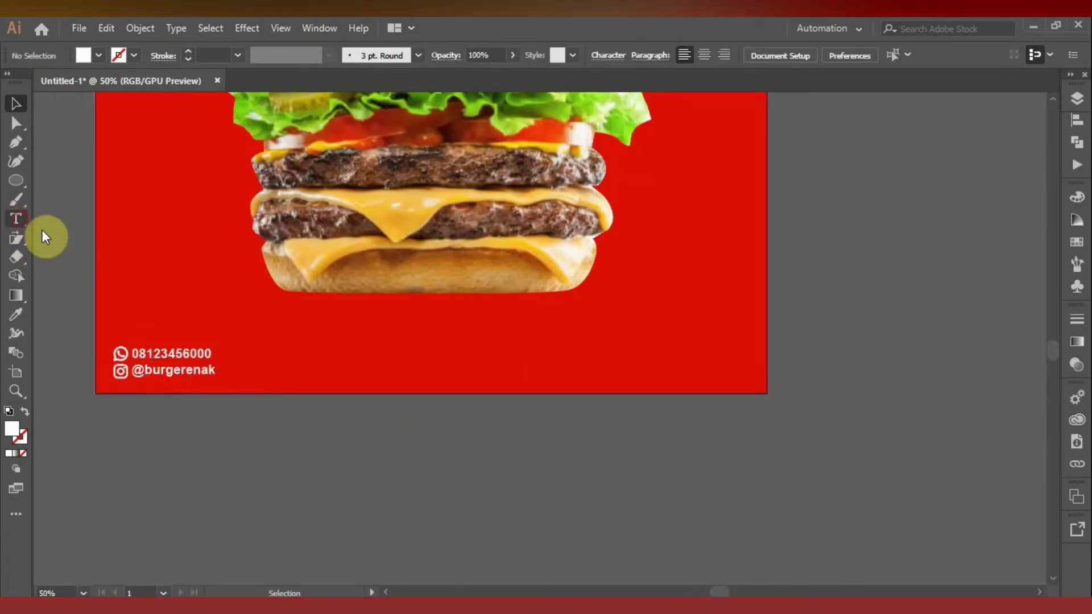
click(271, 362)
scroll(256, 373, up, 2)
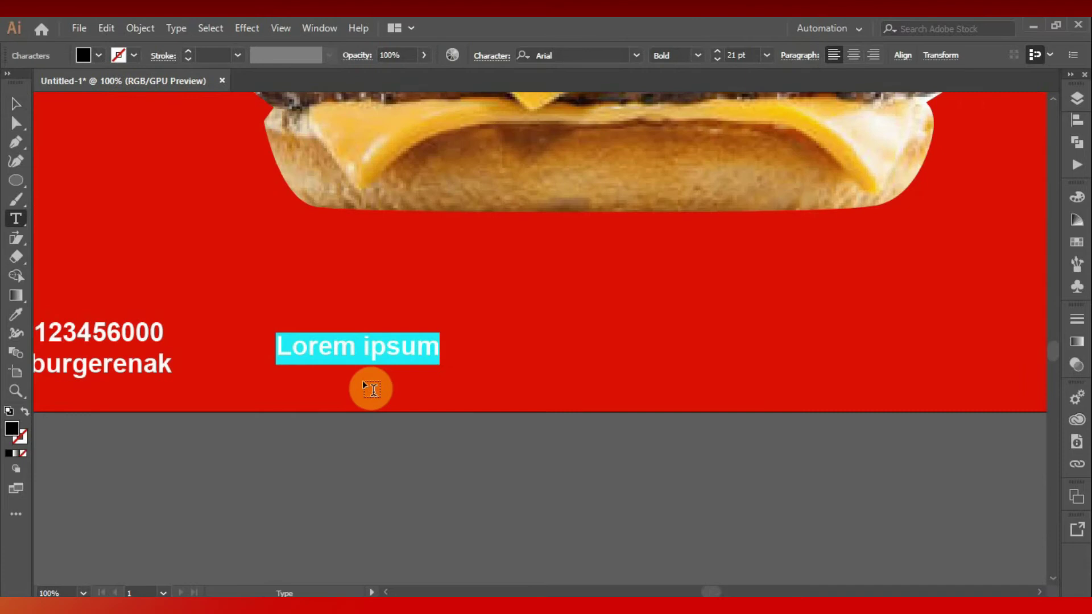
text(S&K Berlaku)
key(Escape)
Step: Prefix the note with '*' and eyedrop the white colour from the contact text
click(364, 384)
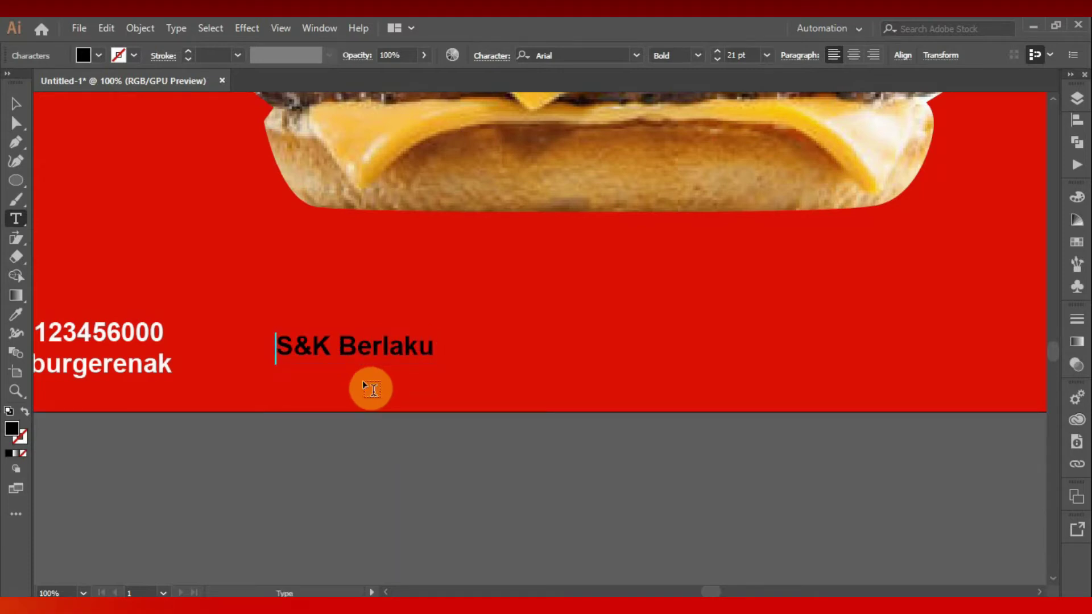
text(*)
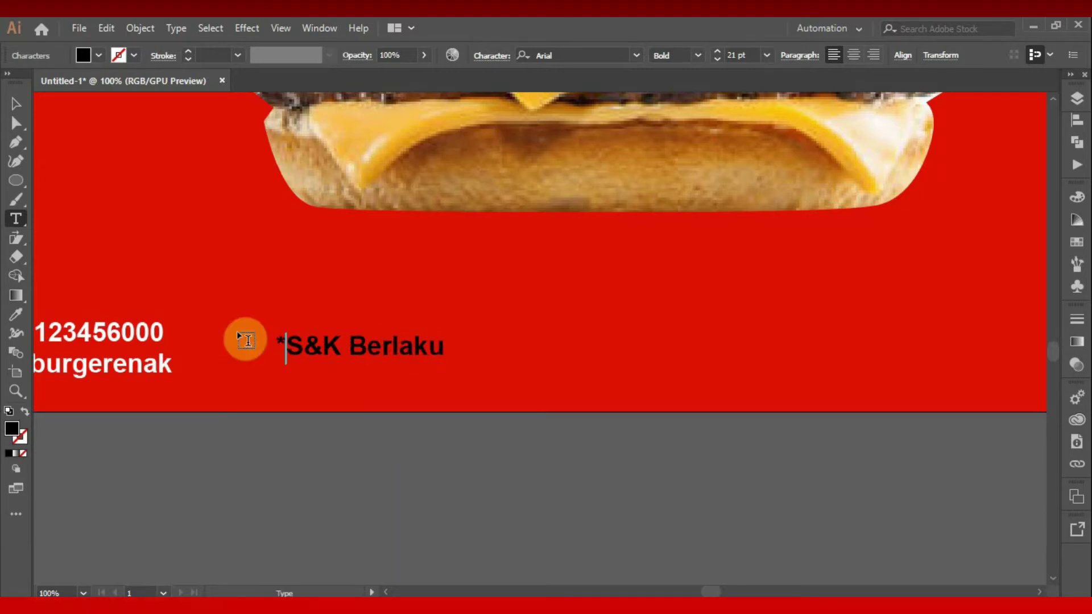
click(13, 104)
click(94, 327)
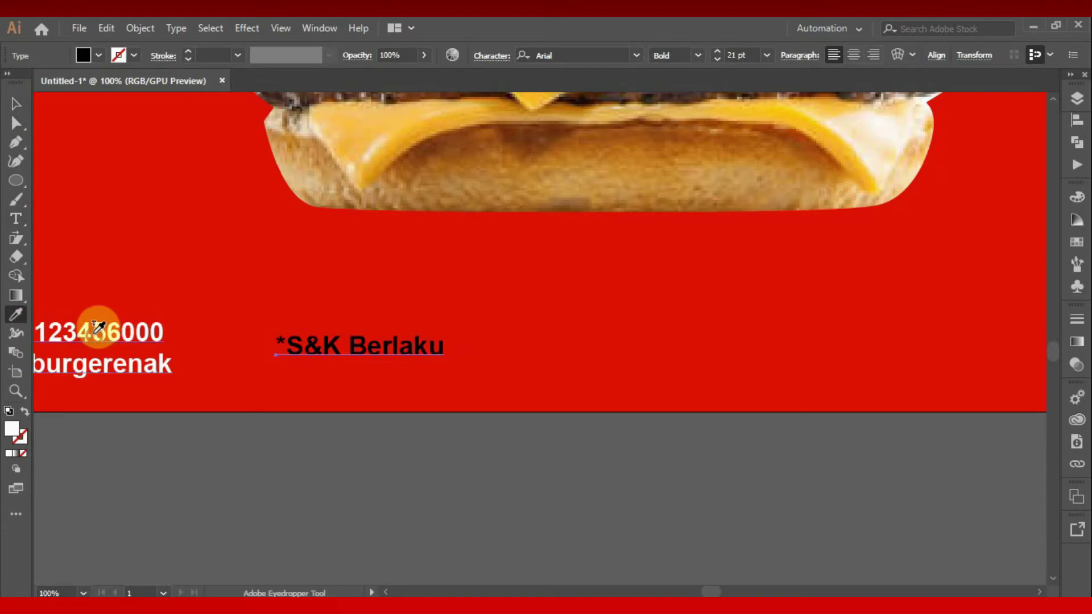
click(16, 104)
Step: Move the *S&K Berlaku note to the bottom-right edge and zoom out to the whole poster
scroll(284, 393, down, 2)
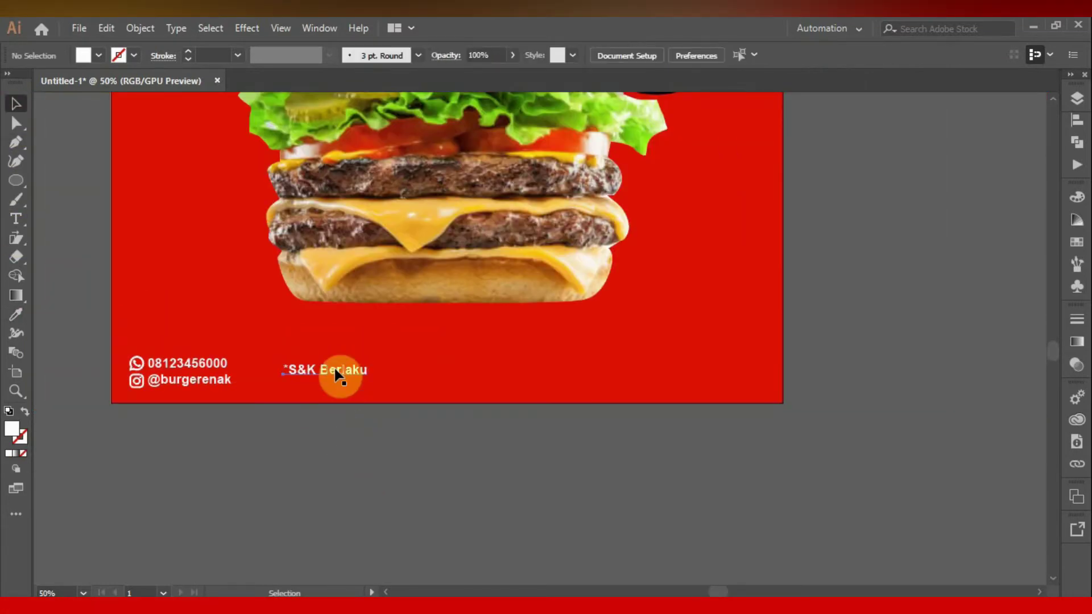
drag(336, 374, 716, 375)
click(654, 466)
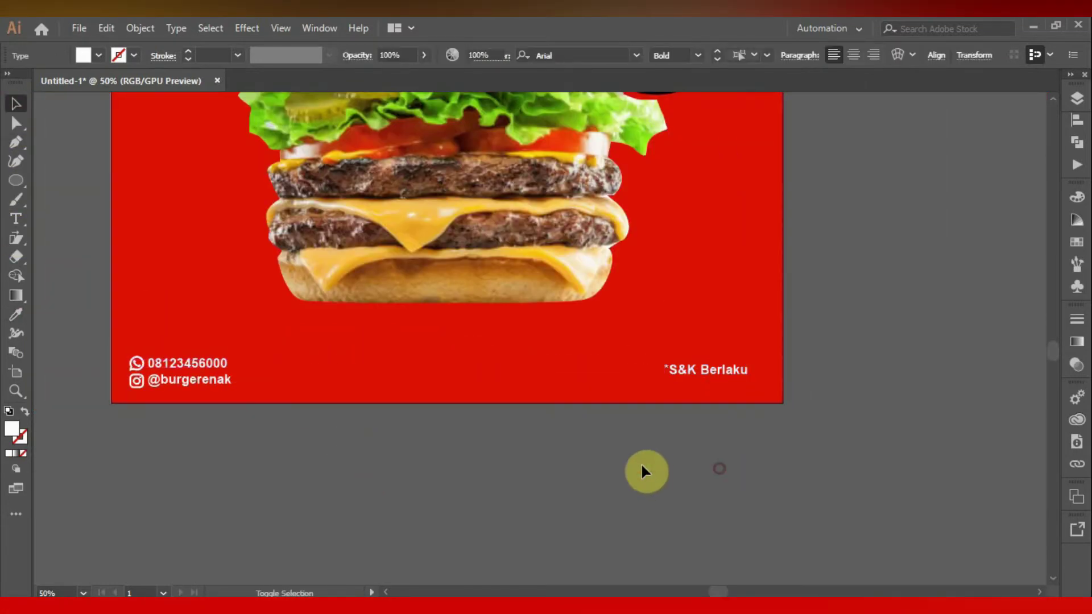
scroll(881, 399, up, 3)
key(ctrl+minus)
scroll(536, 492, up, 2)
scroll(536, 489, up, 1)
scroll(724, 371, down, 1)
scroll(810, 310, up, 2)
scroll(812, 312, up, 1)
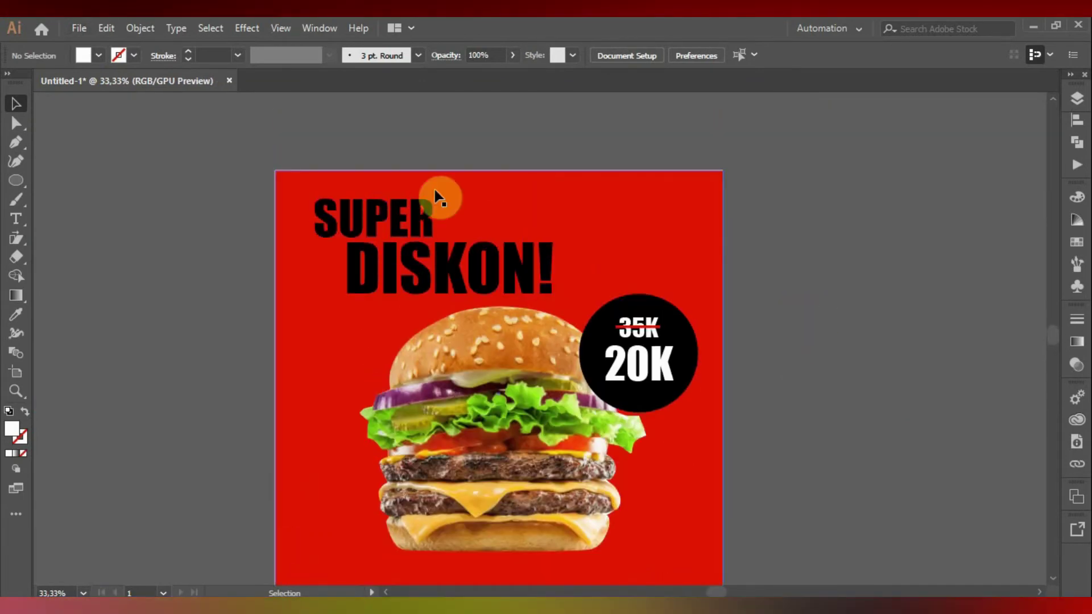
Step: Shear the SUPER DISKON! headline into an upward slant of about -15° with the Shear Tool
click(415, 249)
right_click(415, 251)
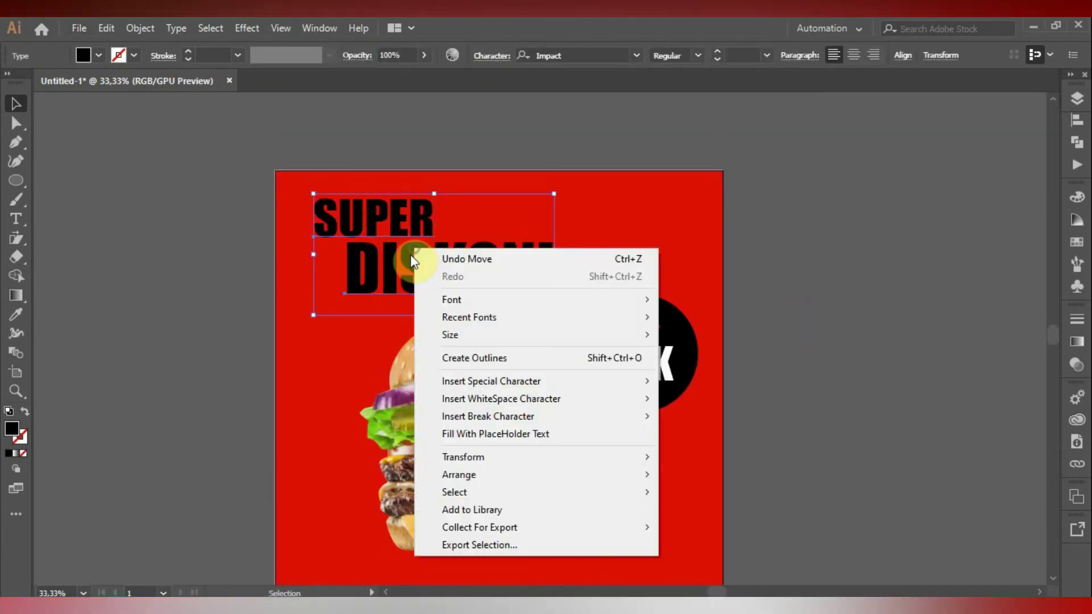
click(53, 291)
click(16, 242)
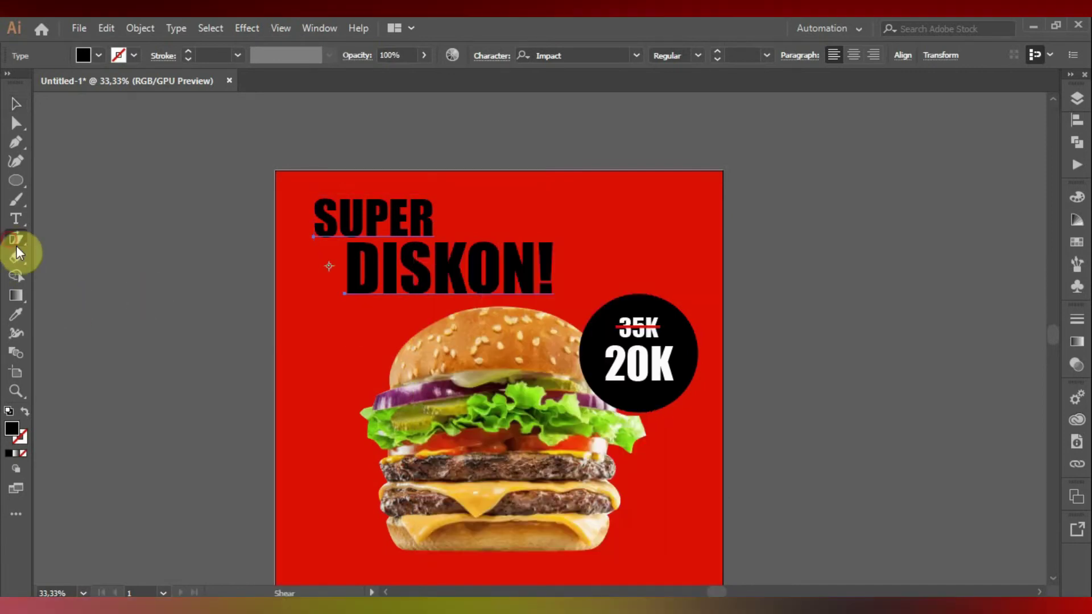
click(17, 242)
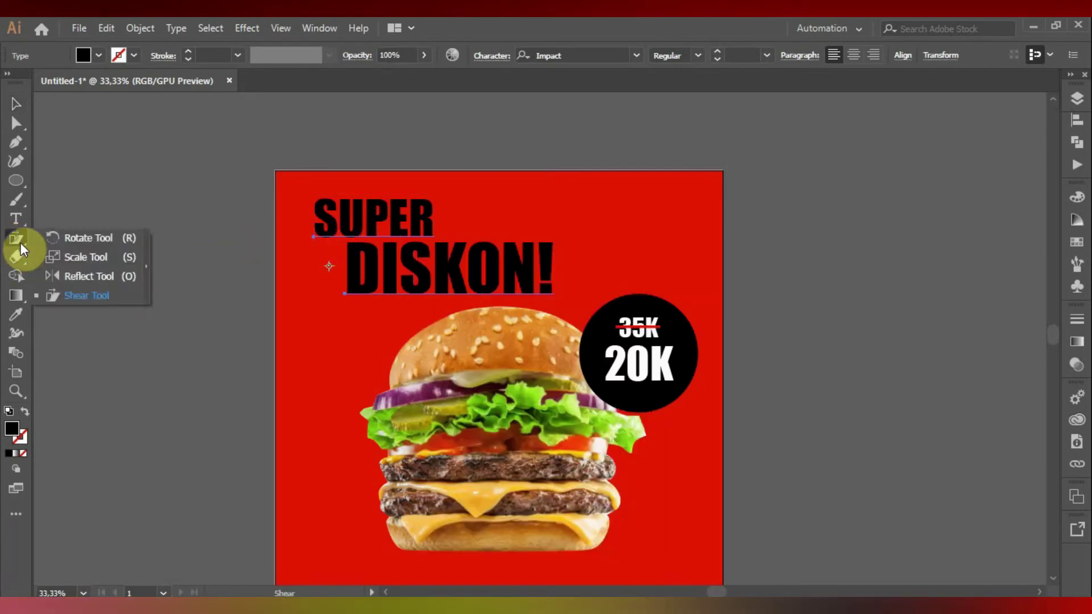
click(69, 298)
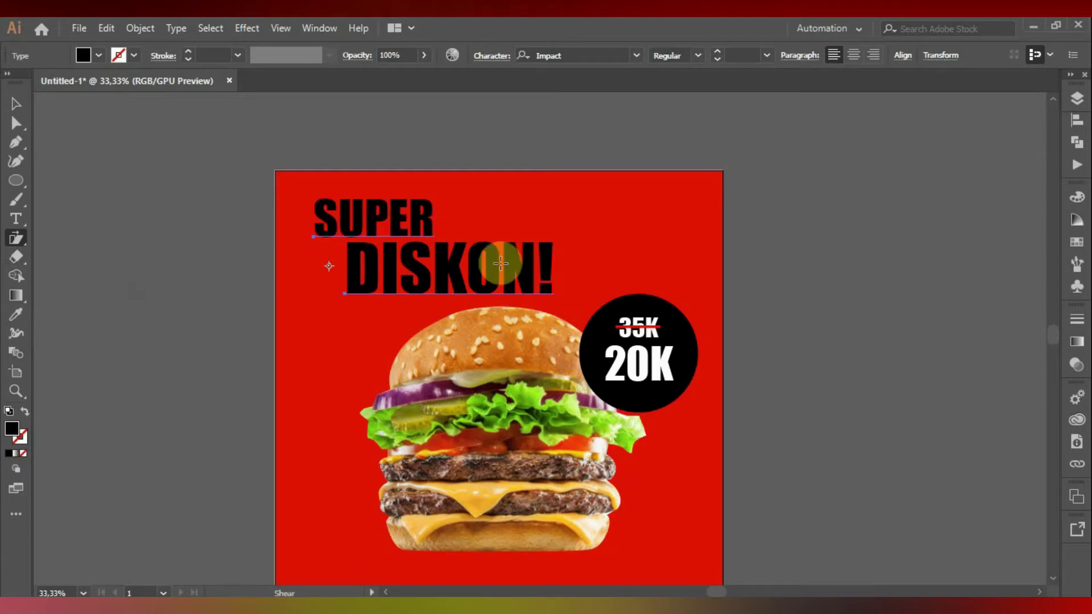
drag(561, 252, 558, 199)
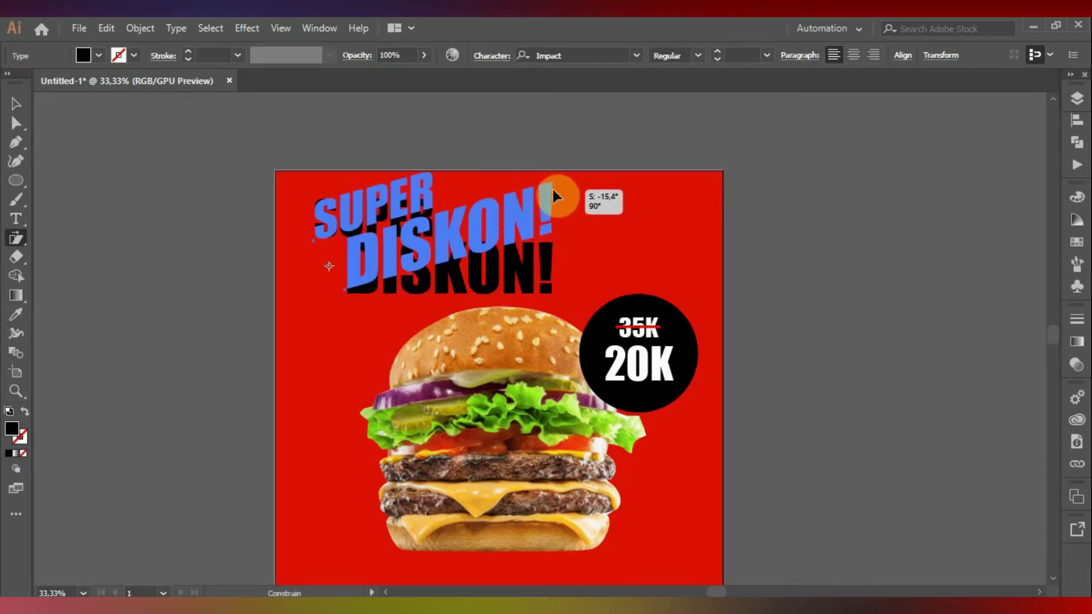
drag(557, 197, 552, 193)
Step: Enlarge the slanted headline and move it down and left toward the burger
click(16, 103)
drag(556, 311, 592, 339)
drag(504, 243, 495, 266)
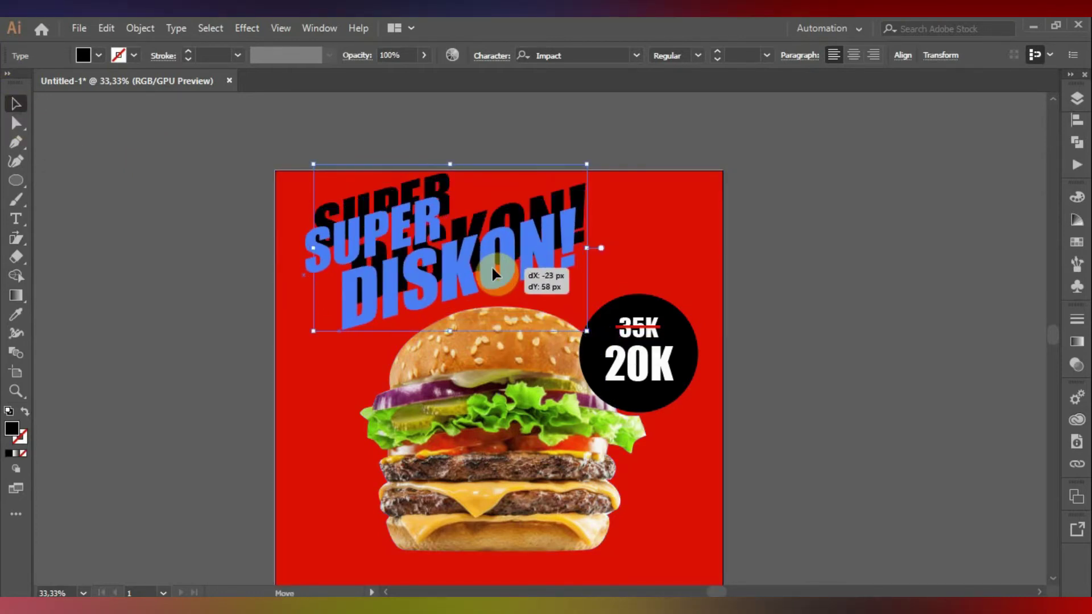
click(872, 148)
Step: Make SUPER white and DISKON! a deeper light orange via the swatches and Color panel
click(342, 238)
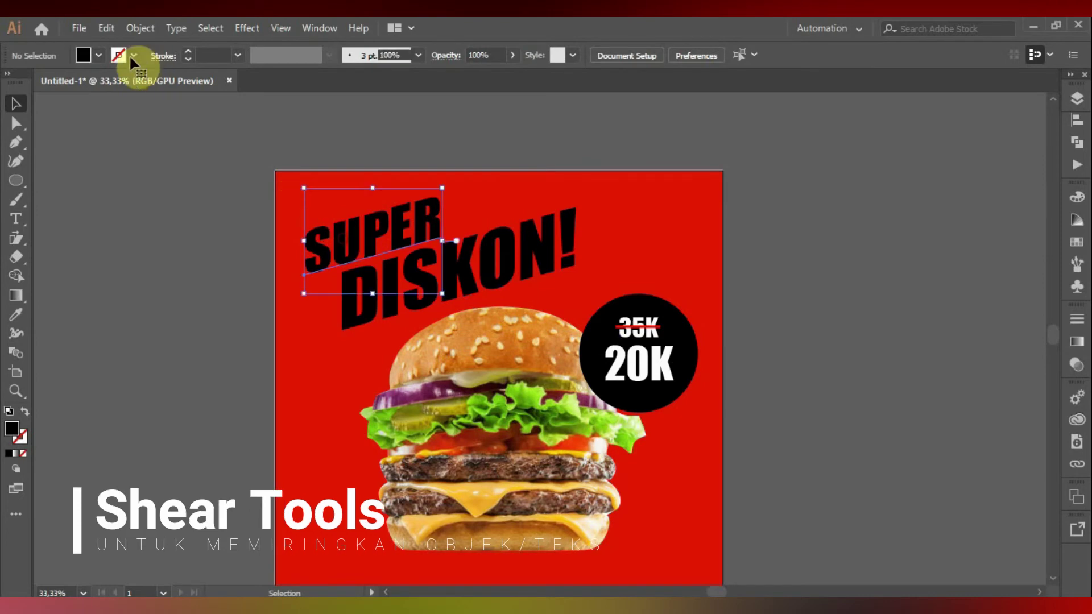
click(101, 55)
click(39, 83)
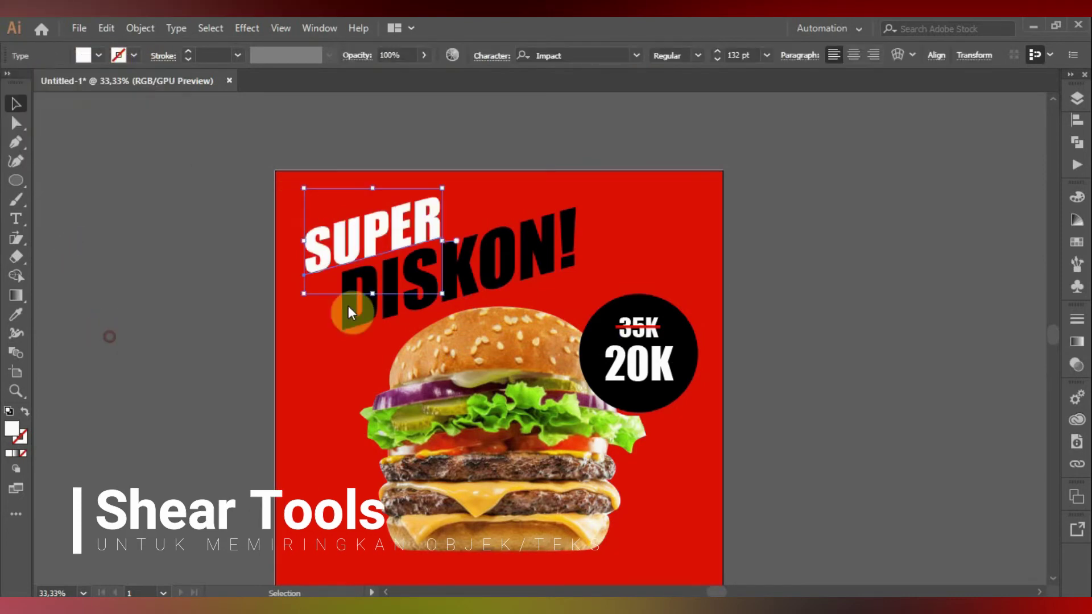
click(490, 271)
click(95, 57)
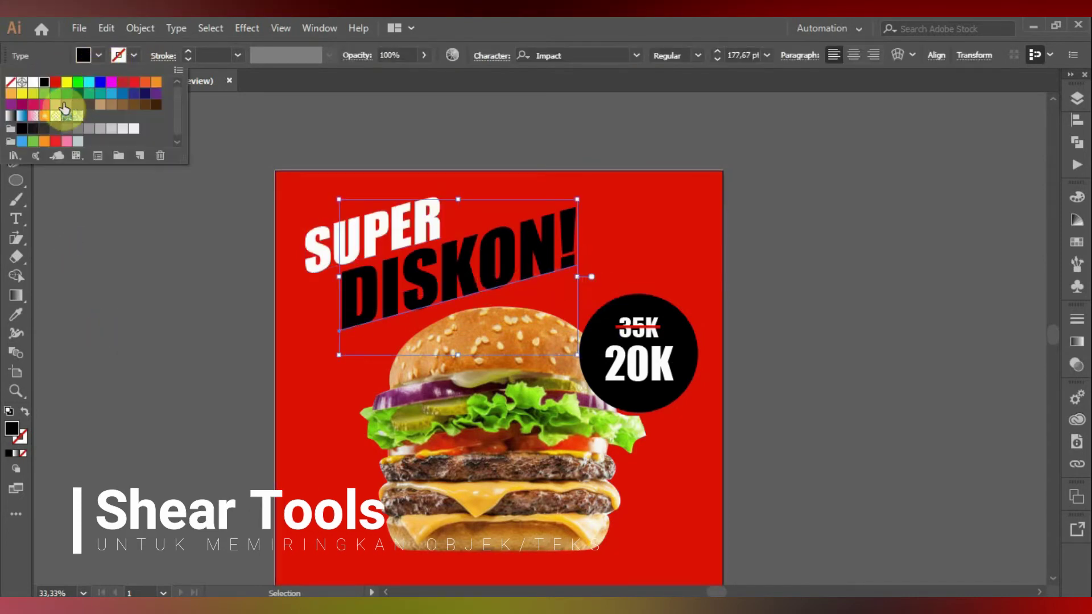
click(10, 94)
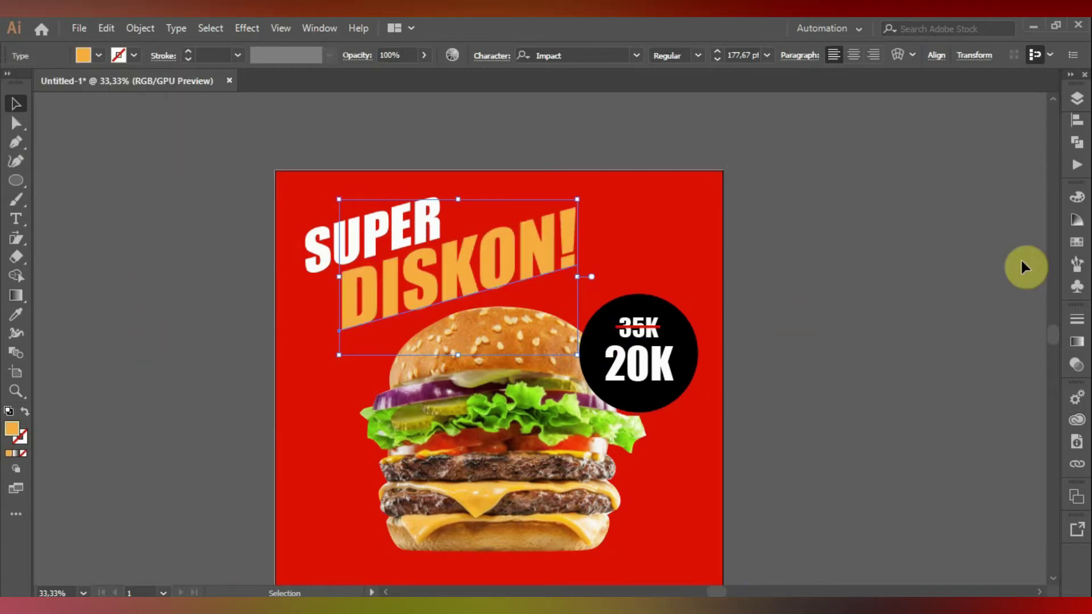
click(1076, 204)
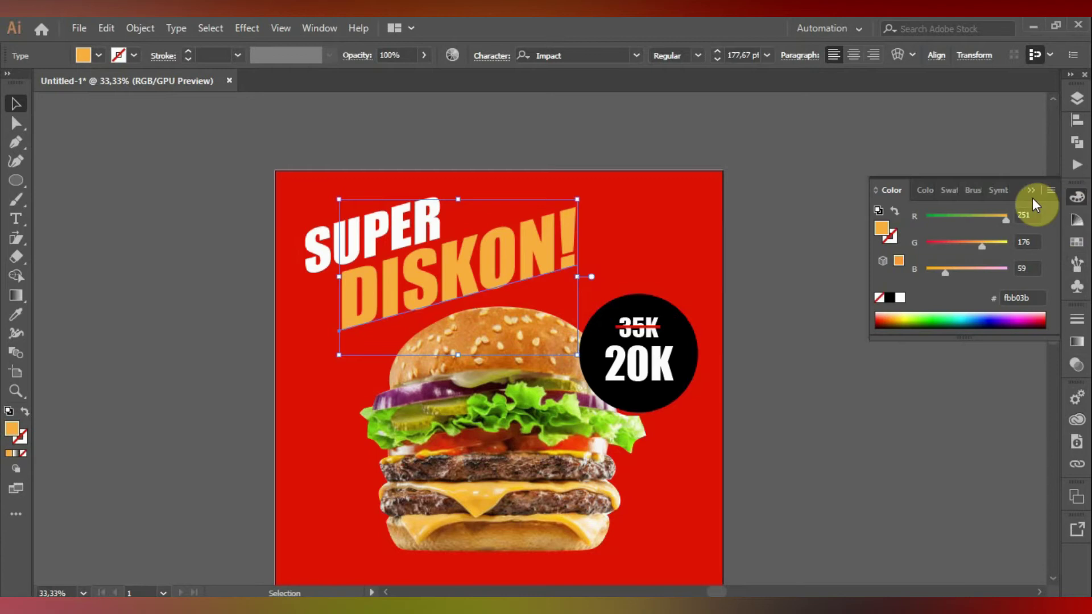
click(973, 246)
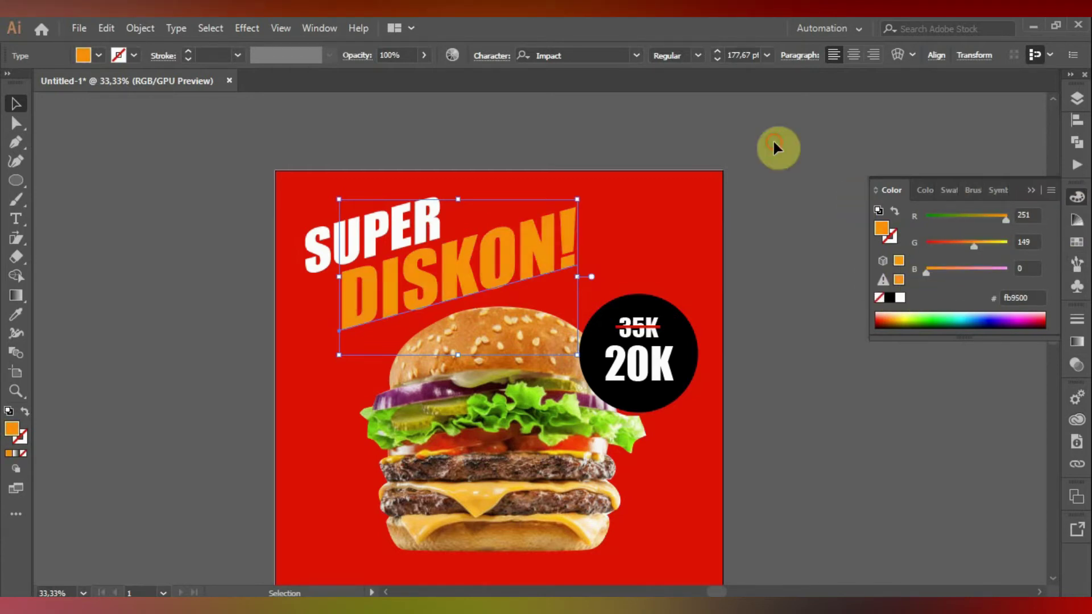
Step: Eyedropper the DISKON! orange onto the 20K price text
click(773, 147)
scroll(748, 253, down, 3)
click(16, 314)
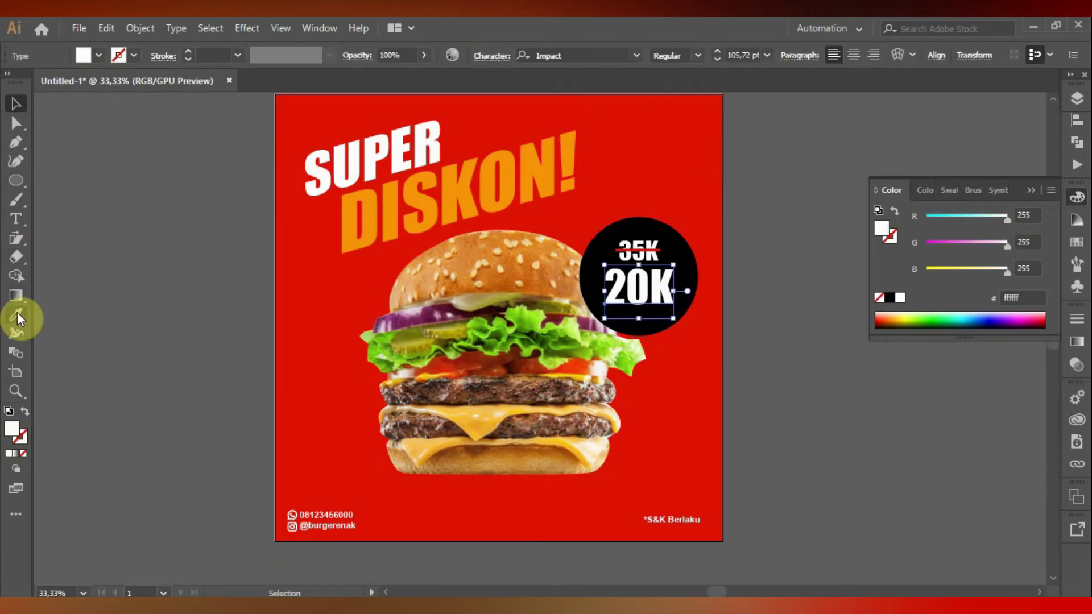
click(432, 213)
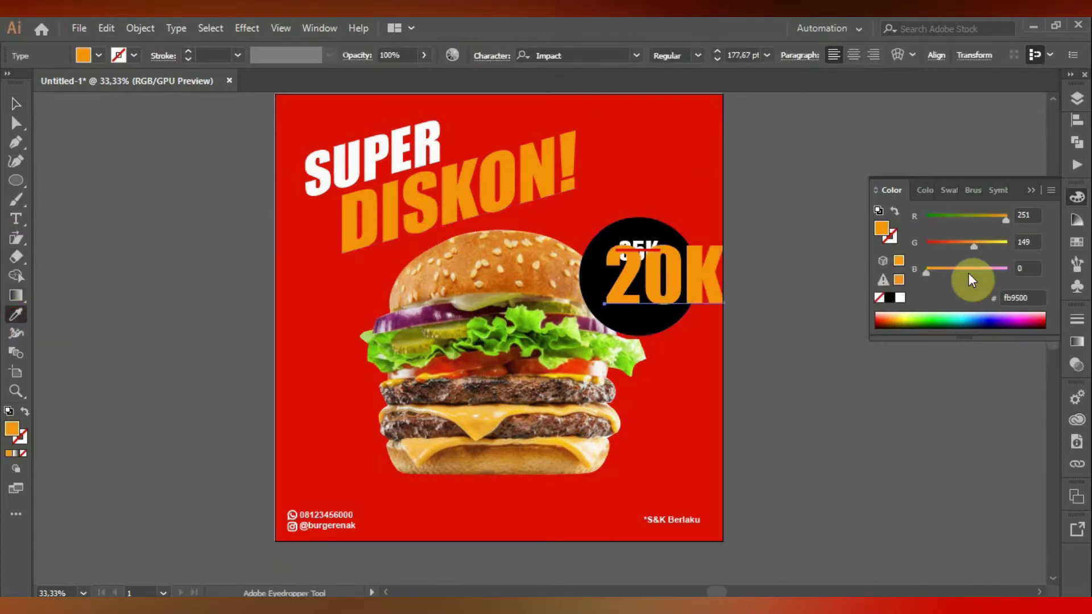
scroll(745, 54, down, 15)
scroll(745, 55, down, 12)
scroll(746, 55, down, 14)
scroll(746, 56, down, 9)
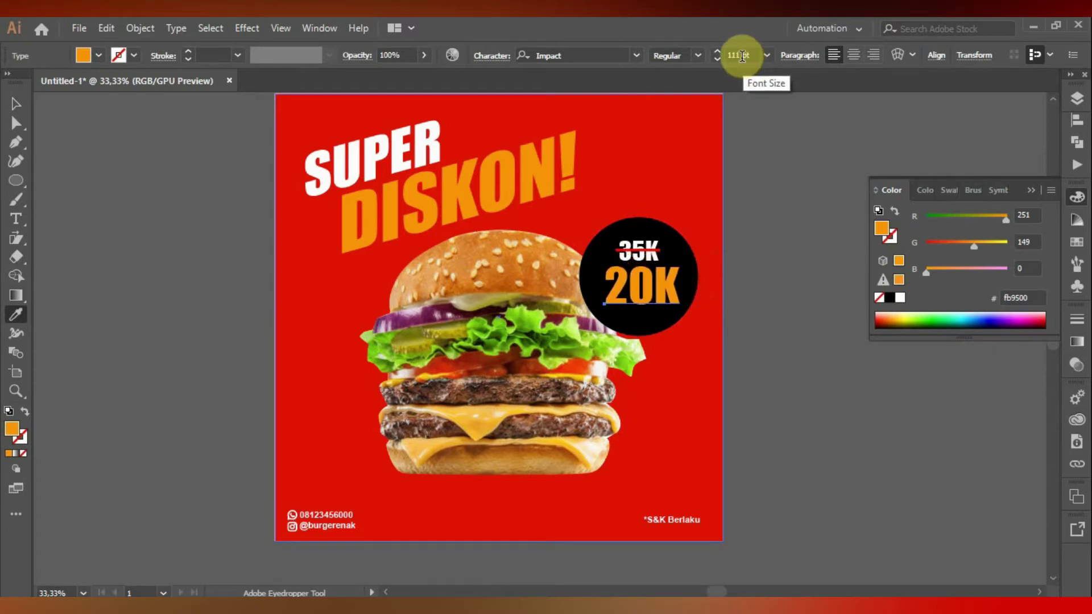
scroll(745, 54, down, 1)
Step: Centre 20K horizontally within the black price badge circle
click(15, 103)
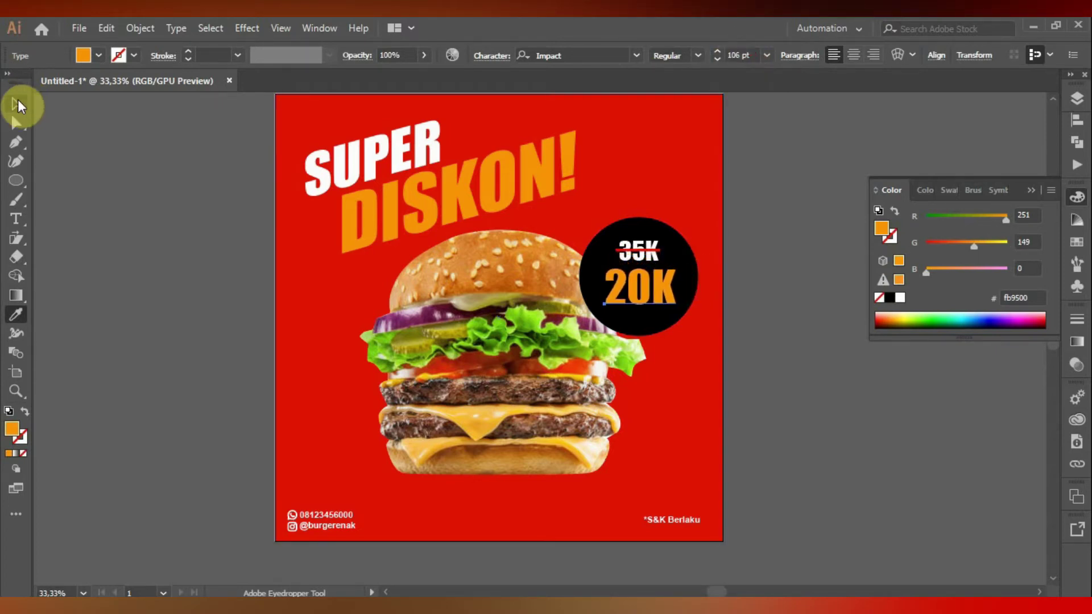
shift+click(677, 254)
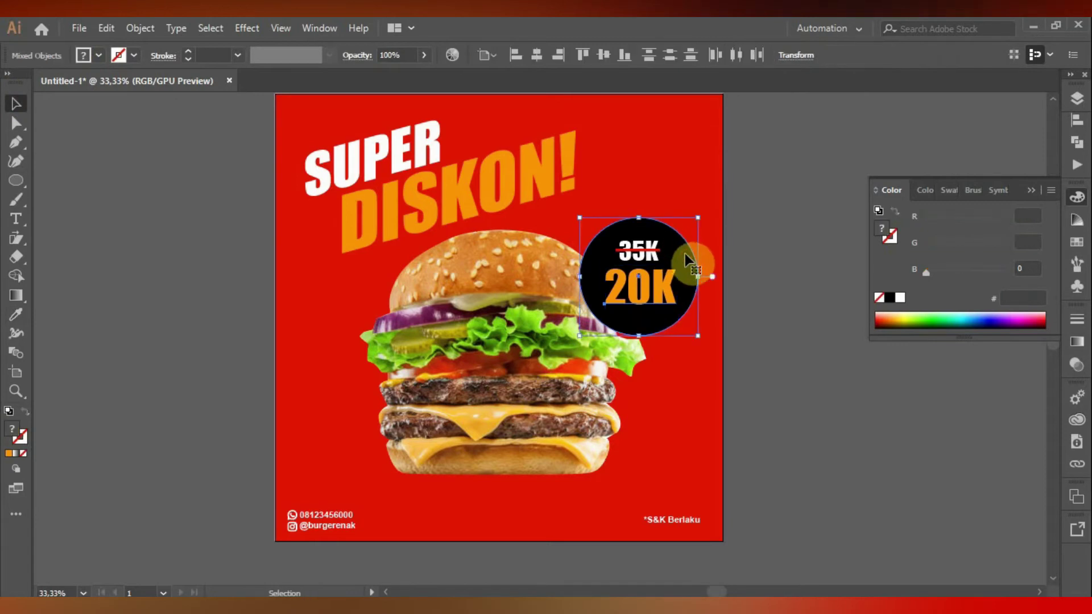
click(532, 55)
click(785, 304)
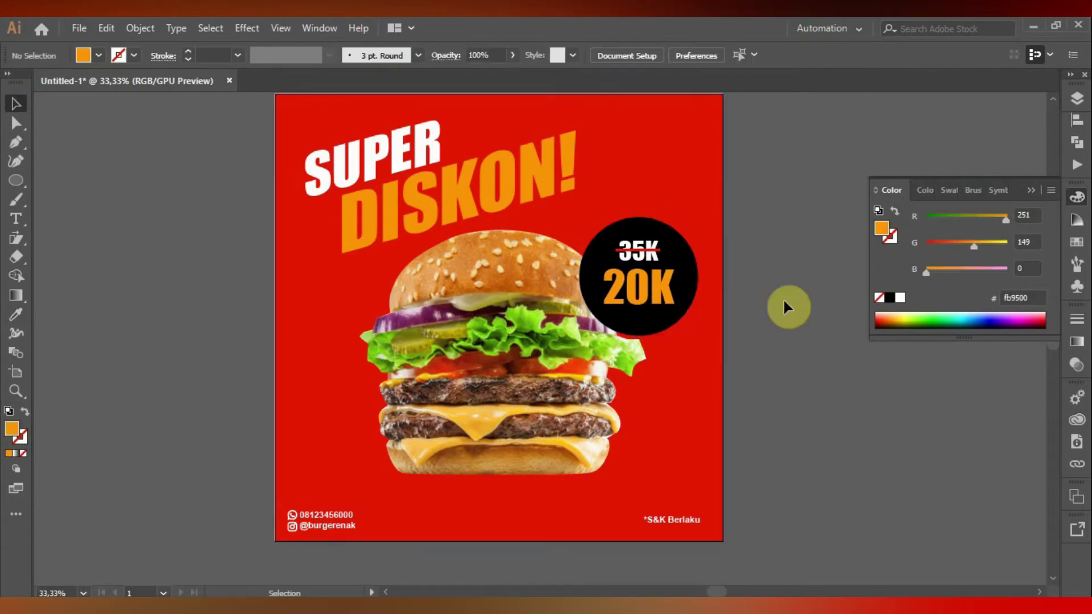
Step: Shift the headline and 20K colour more yellow, raising G to 181
scroll(740, 317, up, 1)
click(613, 302)
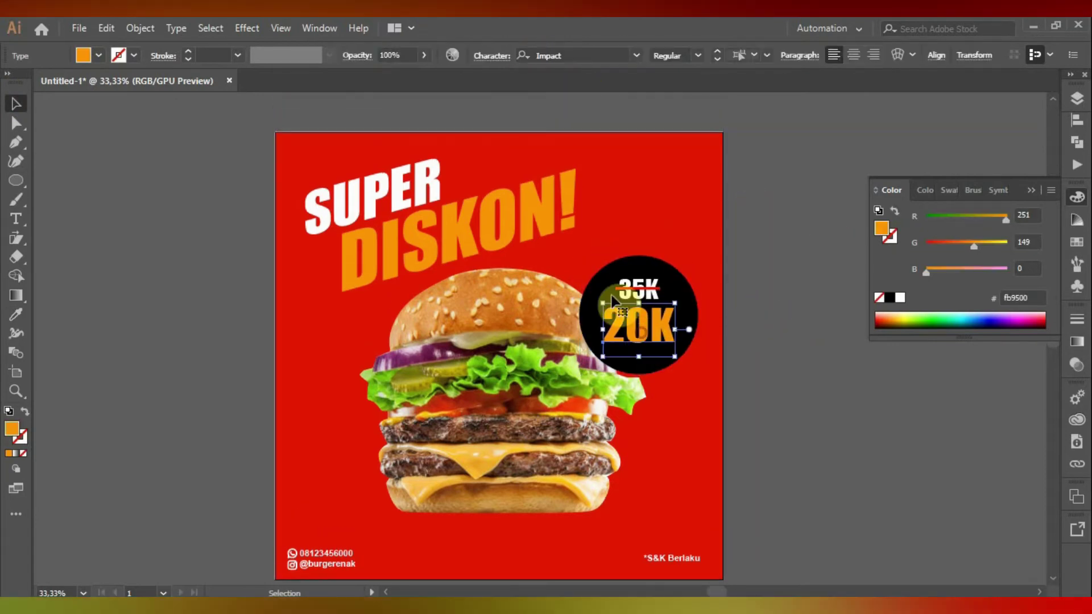
shift+click(542, 227)
drag(989, 246, 1002, 244)
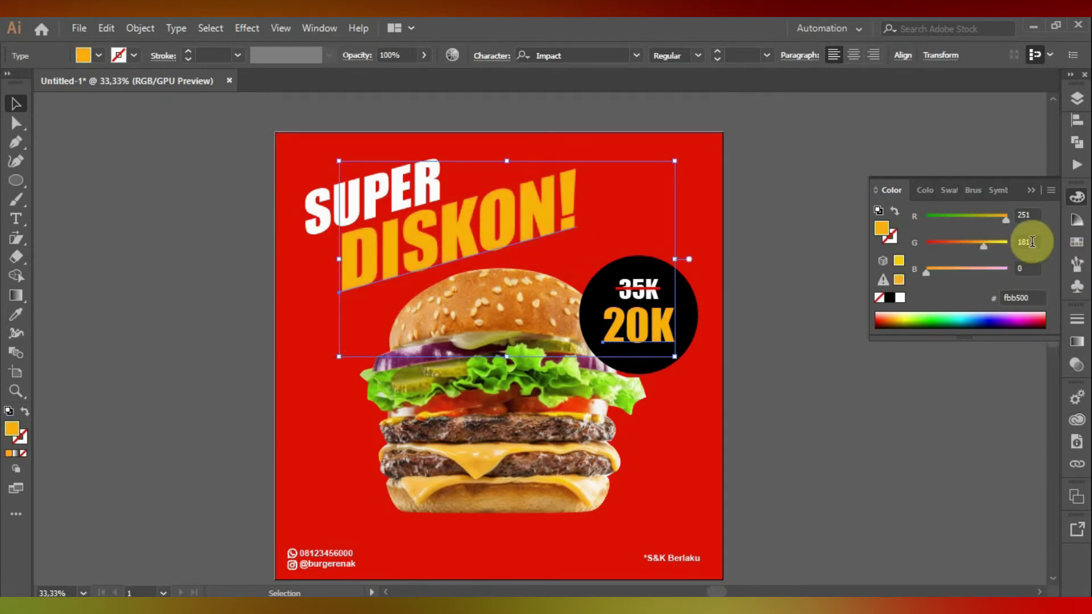
click(802, 169)
Step: Nudge the burger image down slightly and zoom out to view the poster
scroll(770, 217, down, 1)
scroll(771, 218, up, 2)
scroll(771, 222, down, 2)
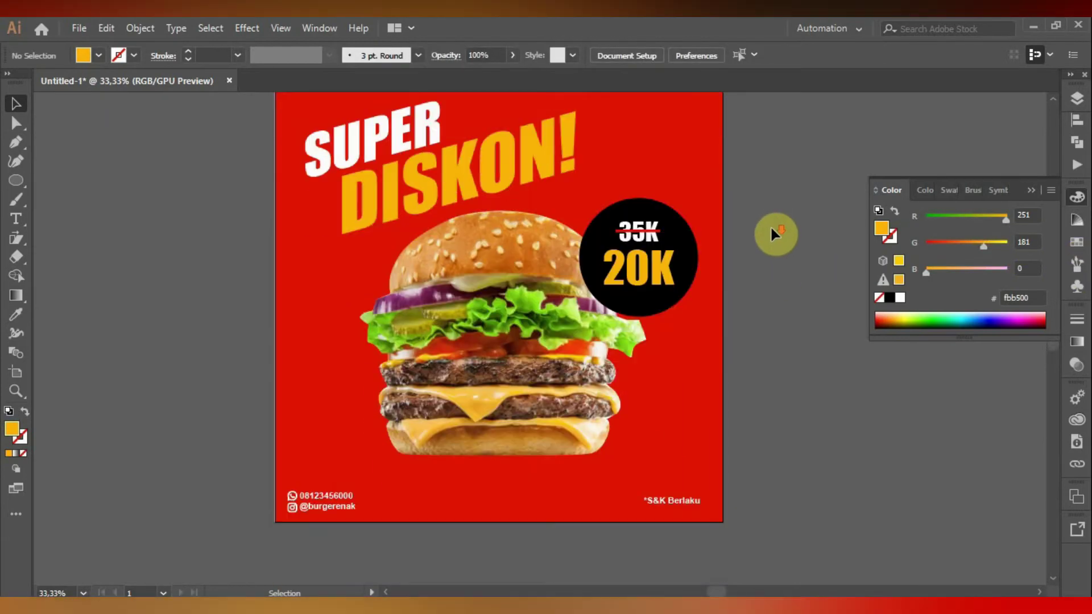
scroll(762, 239, down, 2)
scroll(756, 265, up, 2)
click(530, 339)
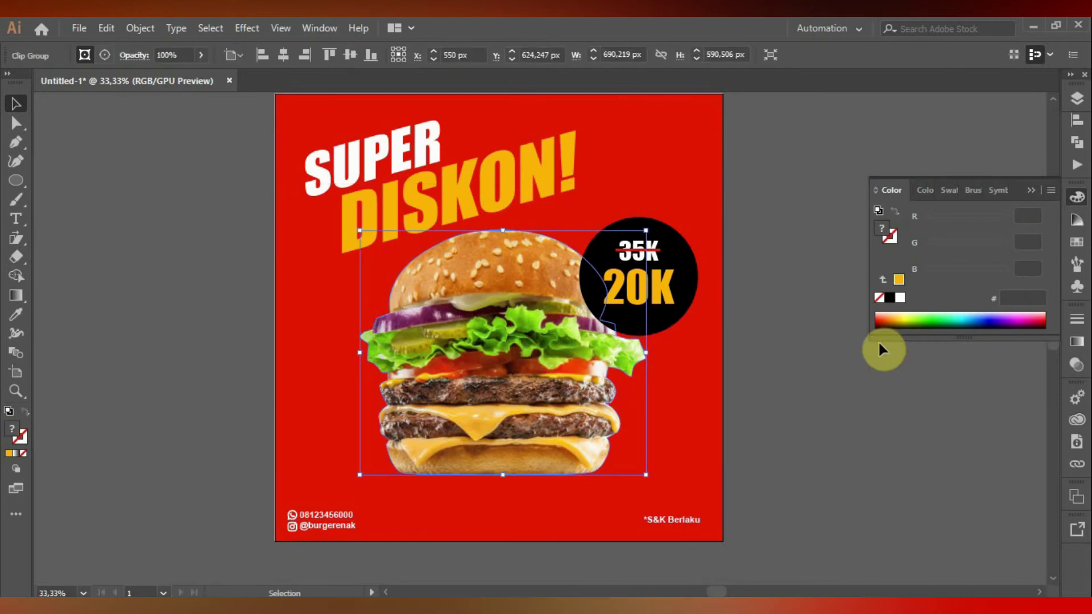
key(Down)
key(Down)
key(Down)
key(Down)
key(Down)
key(Down)
key(Down)
key(Down)
key(Down)
key(Down)
key(Down)
key(Down)
click(771, 327)
key(ctrl+minus)
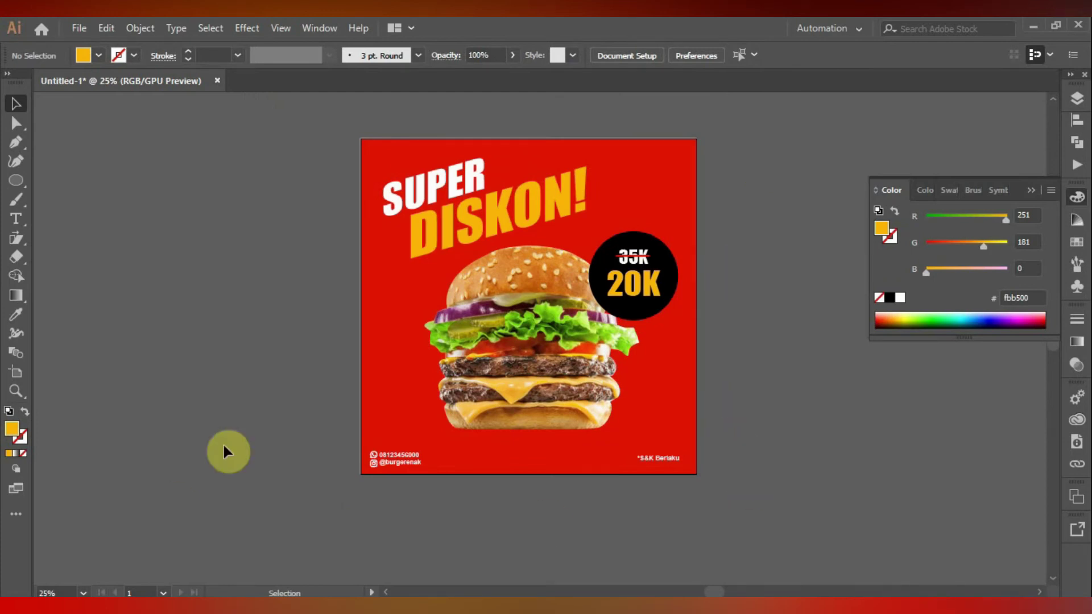
click(16, 142)
scroll(556, 254, up, 1)
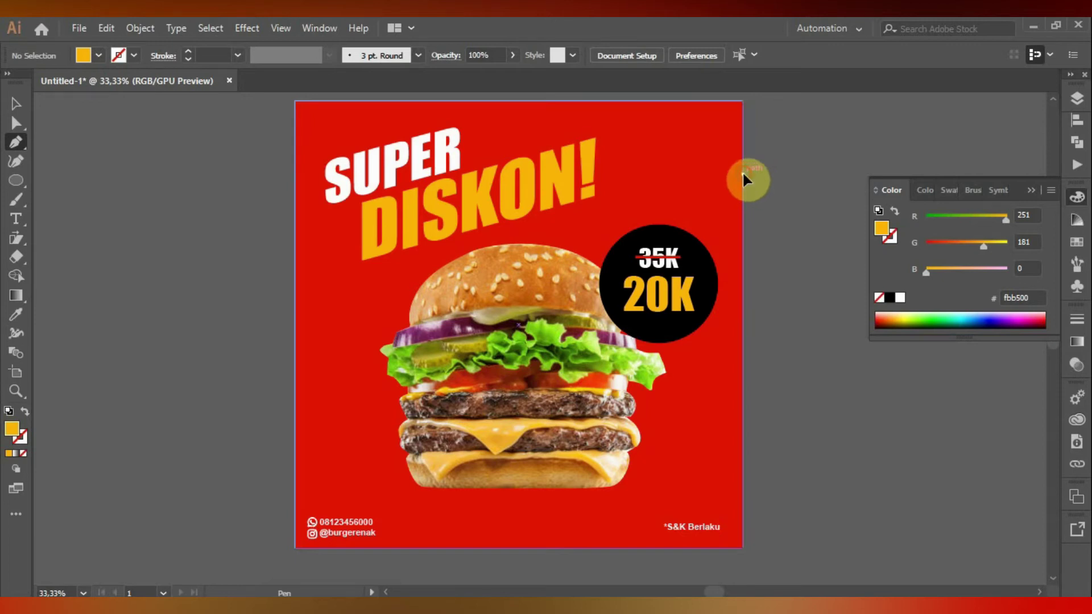
click(742, 173)
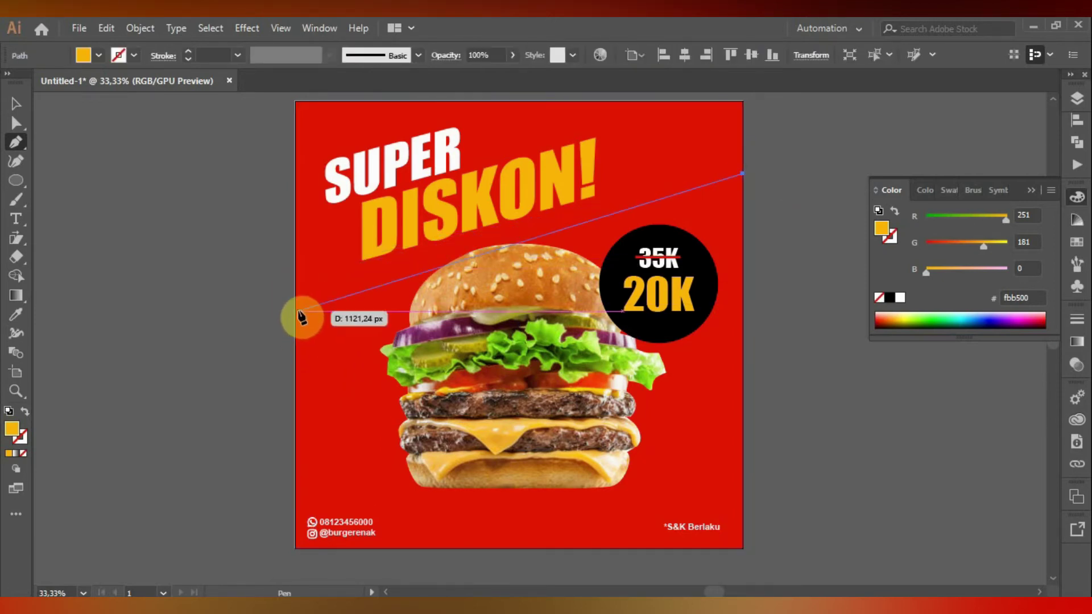
click(295, 308)
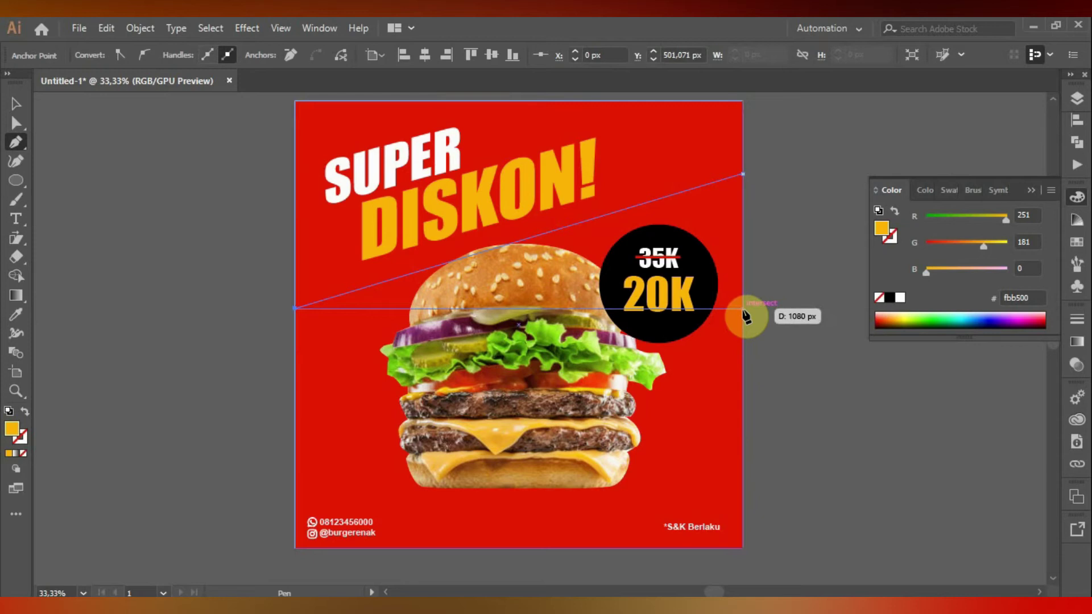
click(743, 310)
click(743, 177)
click(16, 103)
click(113, 241)
key(ctrl+a)
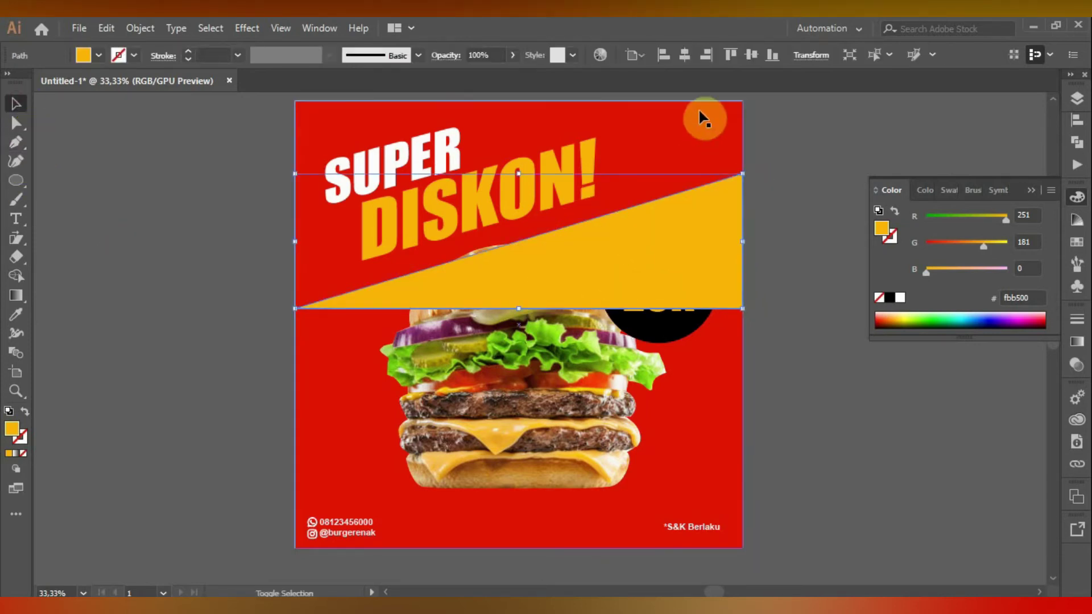
right_click(698, 119)
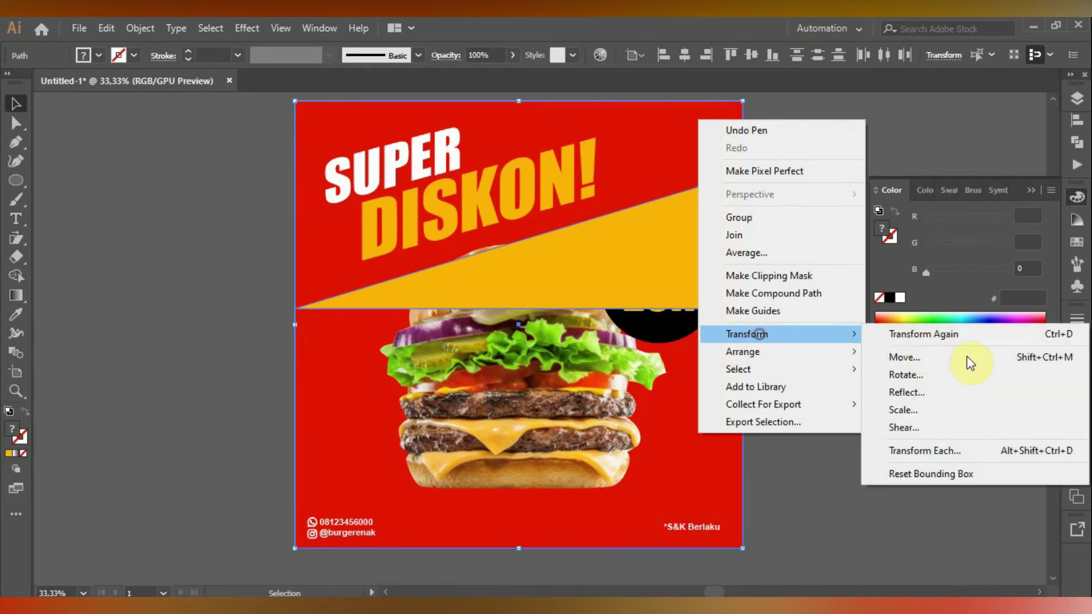
mouse_move(746, 334)
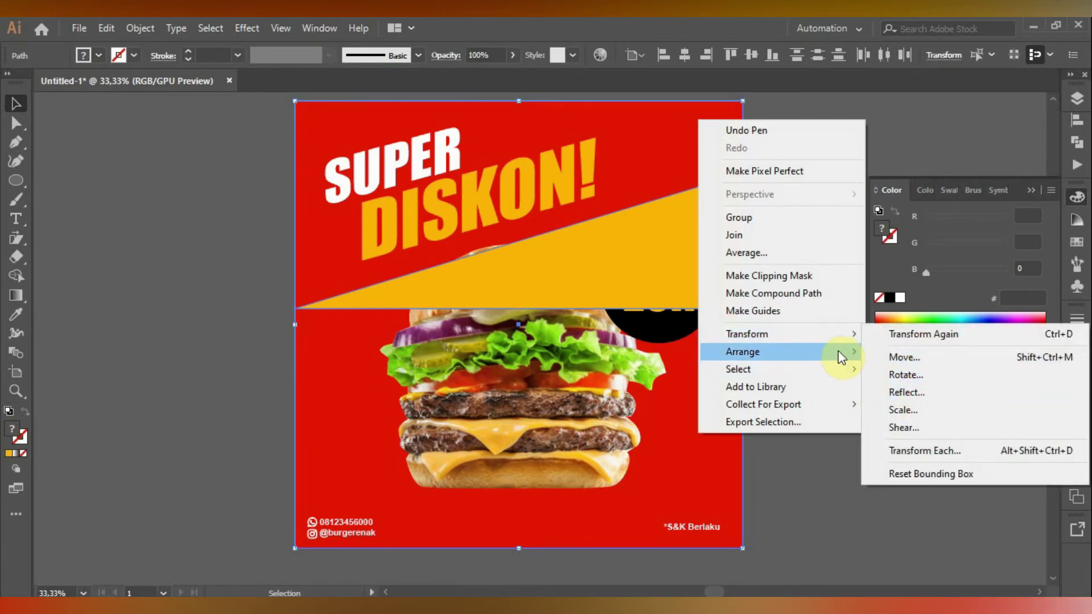
click(936, 405)
click(710, 201)
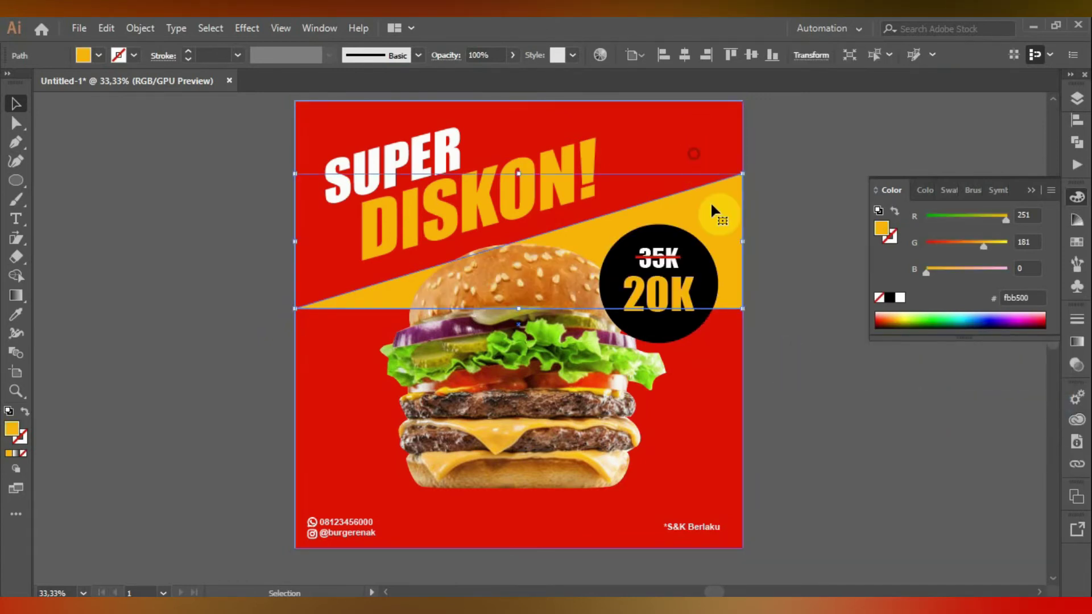
click(772, 55)
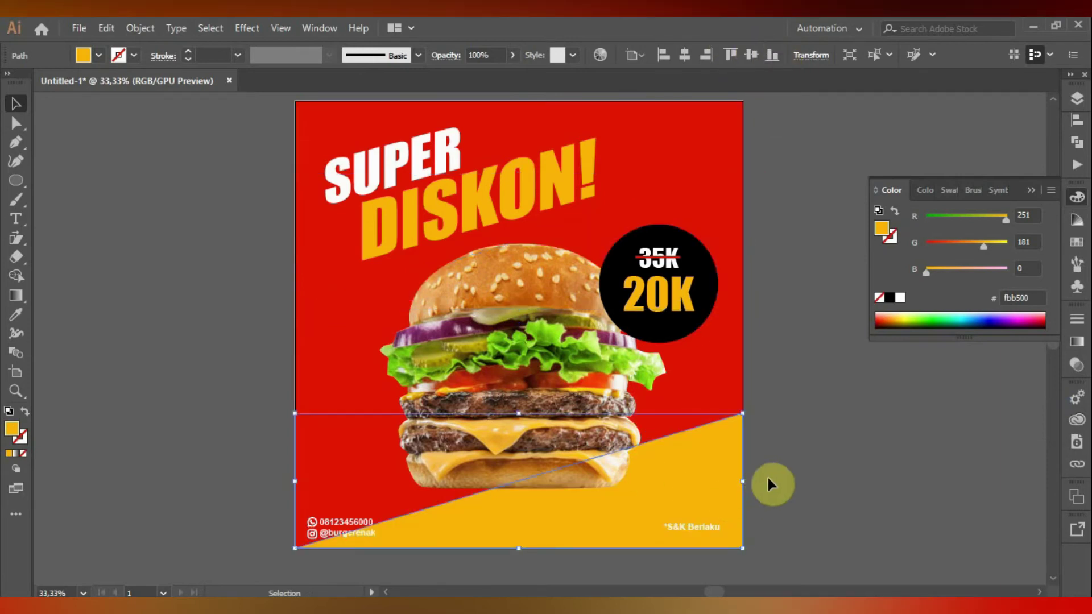
scroll(768, 482, down, 1)
mouse_move(296, 462)
mouse_down()
mouse_move(380, 467)
mouse_move(438, 500)
mouse_up()
click(850, 479)
scroll(831, 449, down, 2)
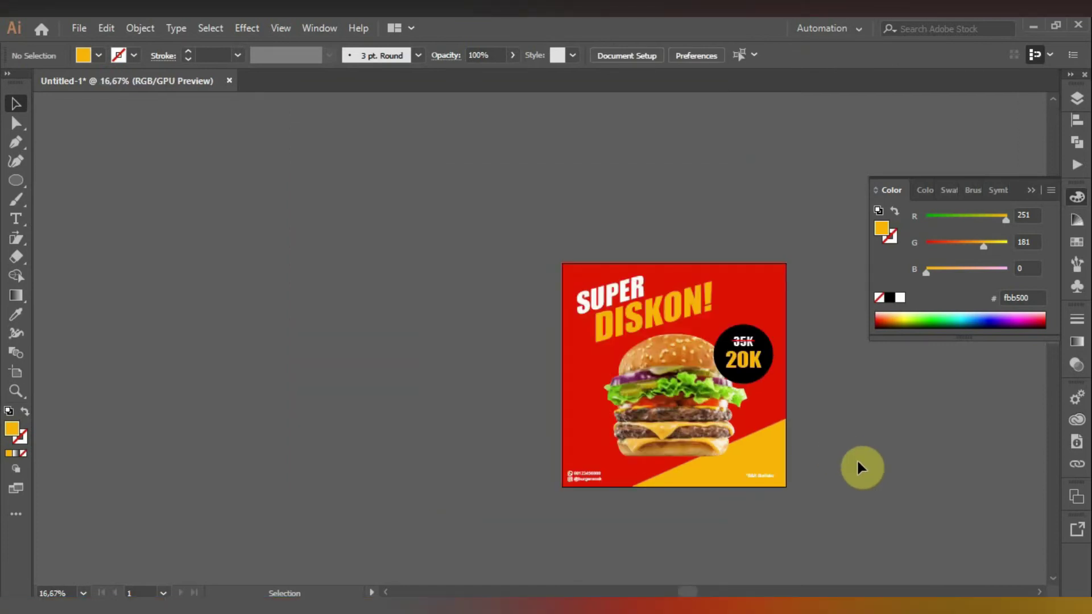
key(ctrl+z)
scroll(844, 479, up, 2)
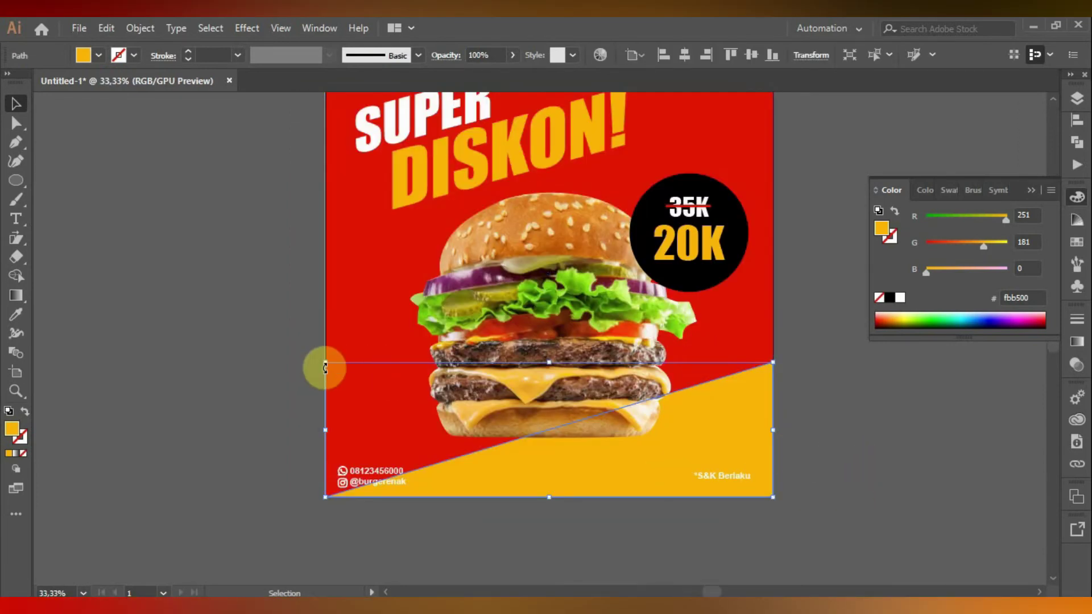
drag(325, 368, 436, 446)
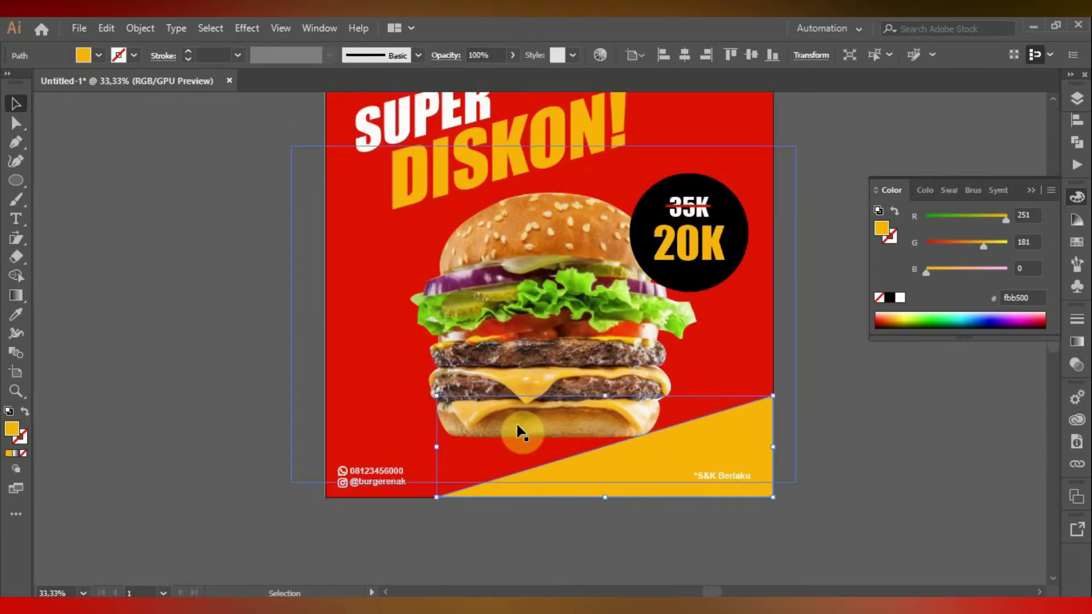
key(ctrl+z)
click(891, 432)
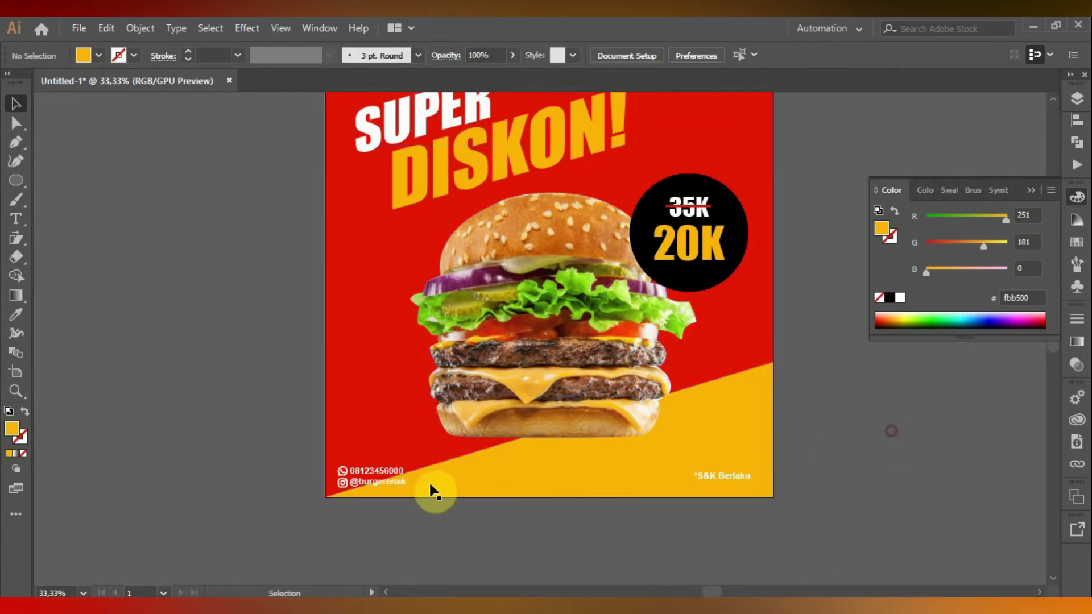
scroll(376, 479, up, 1)
drag(373, 473, 373, 430)
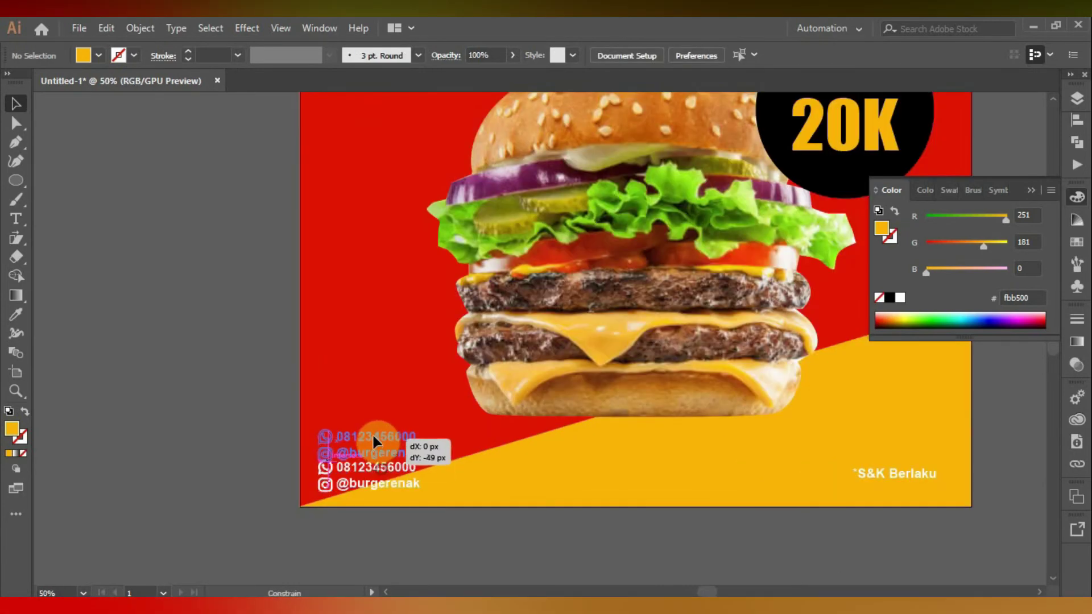
click(249, 419)
scroll(248, 422, down, 2)
scroll(343, 460, up, 2)
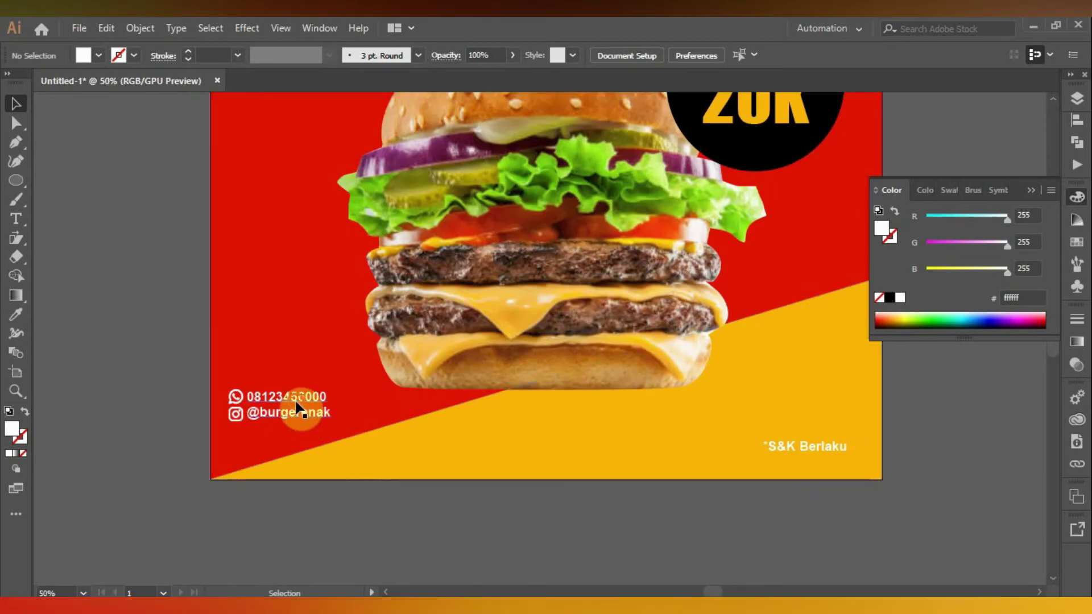
drag(314, 409, 316, 409)
drag(346, 391, 361, 378)
click(175, 363)
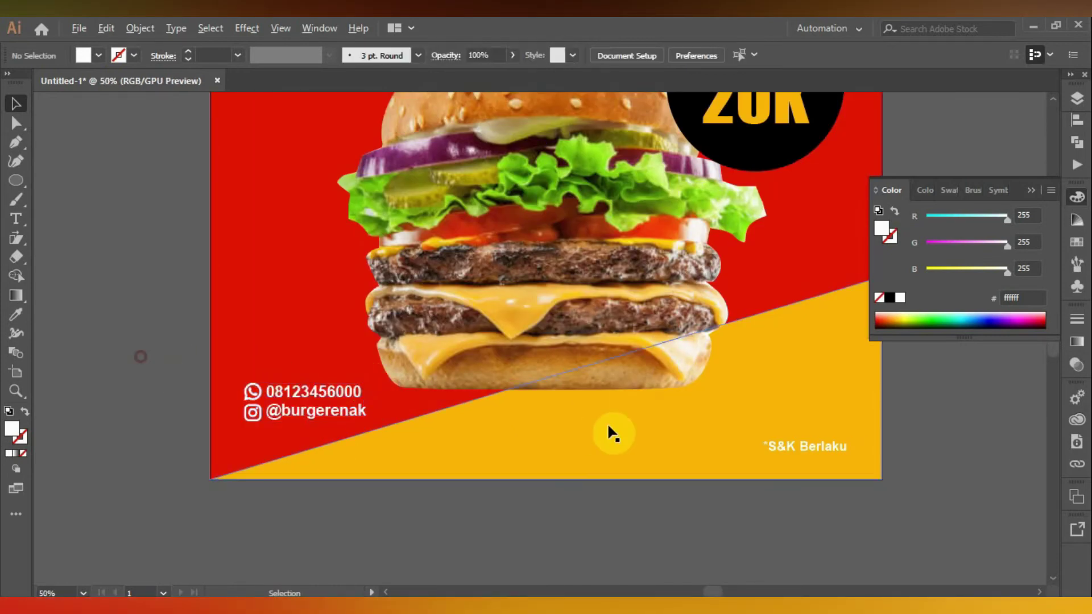
scroll(628, 430, down, 1)
scroll(931, 439, up, 1)
scroll(873, 442, up, 2)
drag(738, 541, 742, 369)
scroll(857, 397, down, 1)
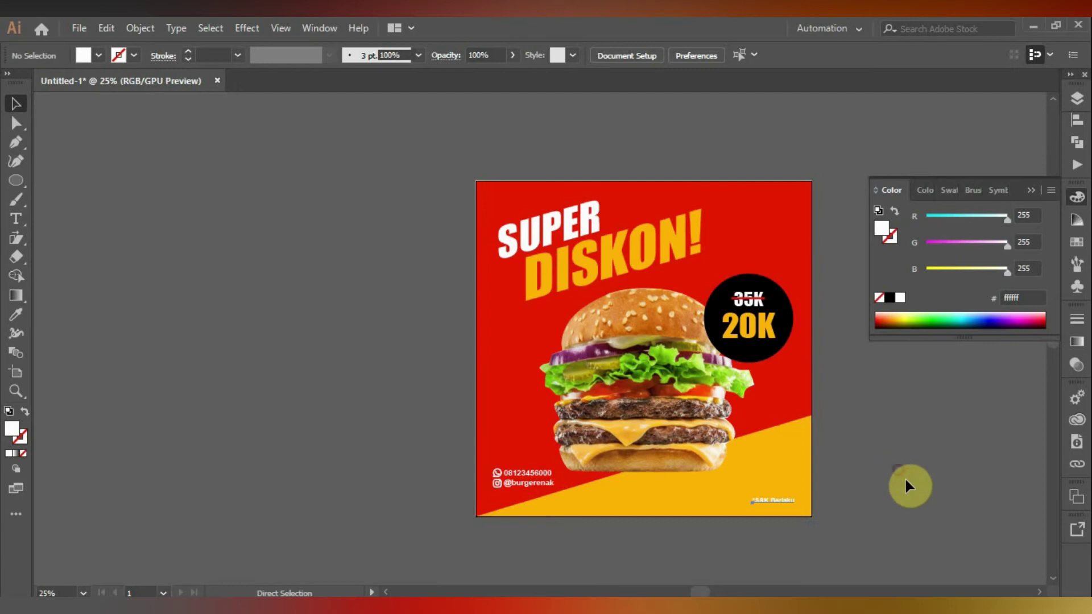
scroll(905, 483, down, 2)
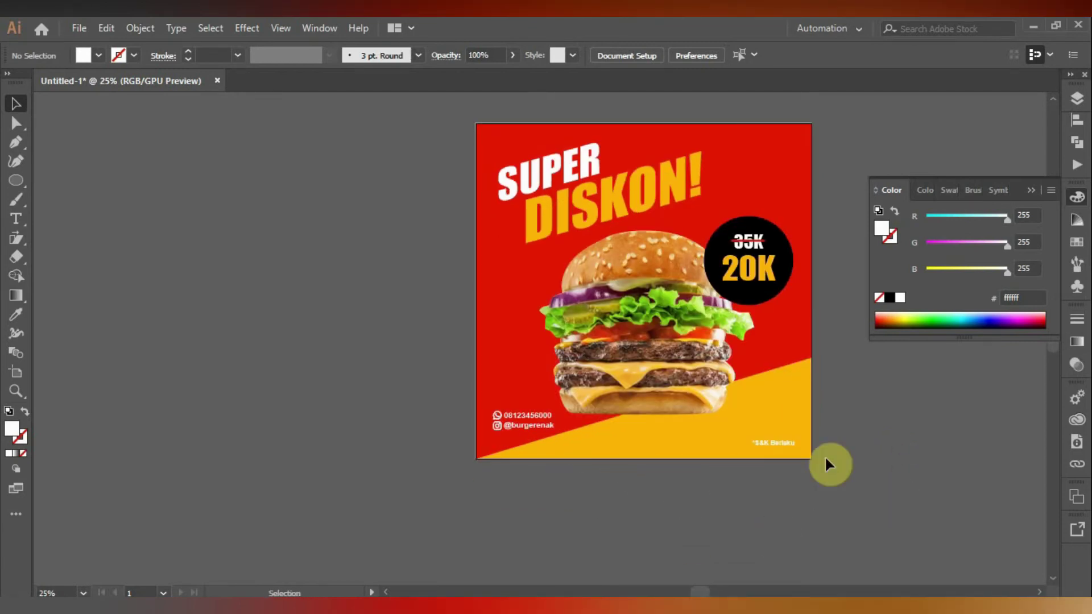
scroll(840, 467, up, 2)
drag(860, 435, 787, 427)
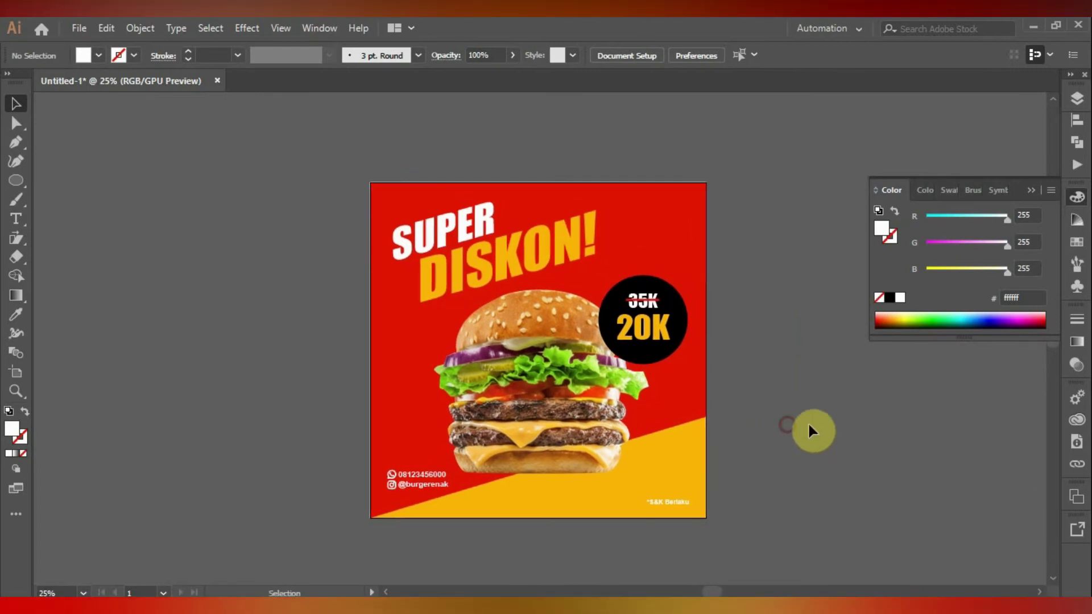
scroll(626, 483, down, 1)
scroll(627, 482, up, 2)
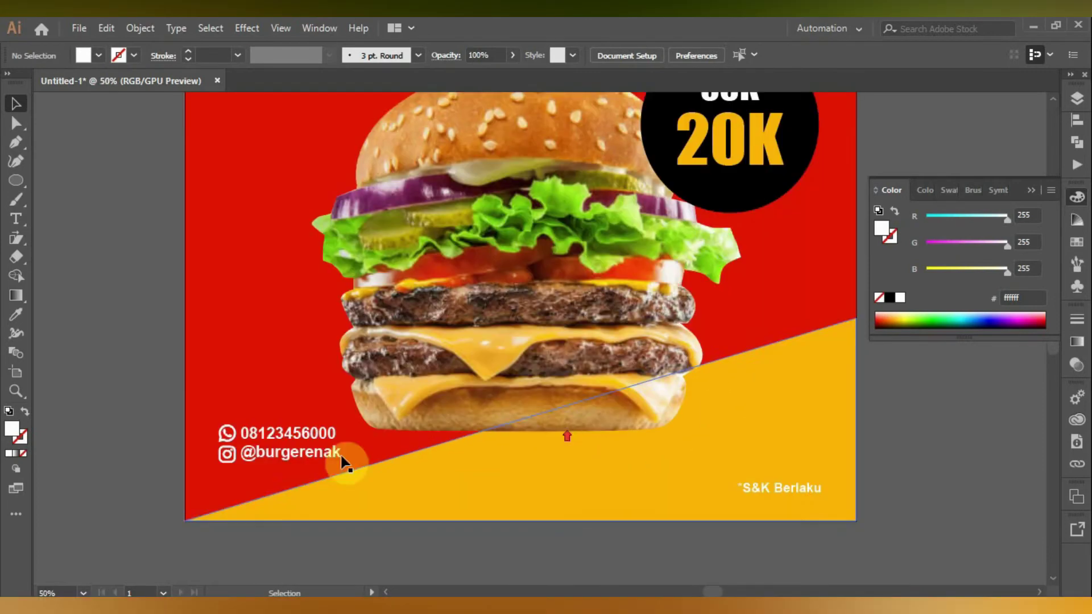
Step: Draw a wide flat ellipse under the burger, centre it horizontally and send it to back
click(21, 186)
scroll(341, 370, down, 2)
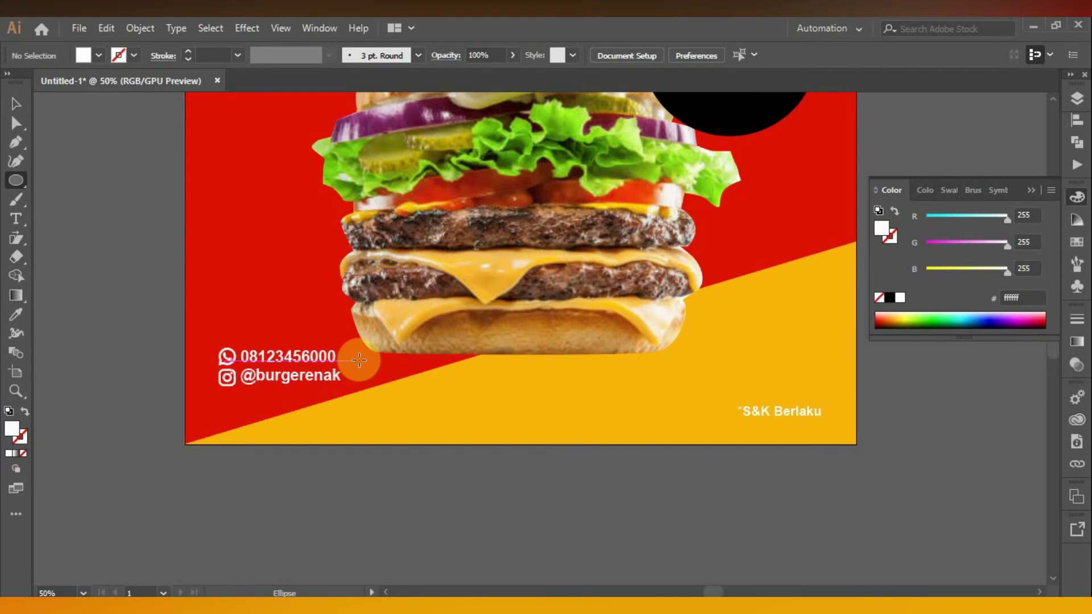
drag(350, 343, 726, 369)
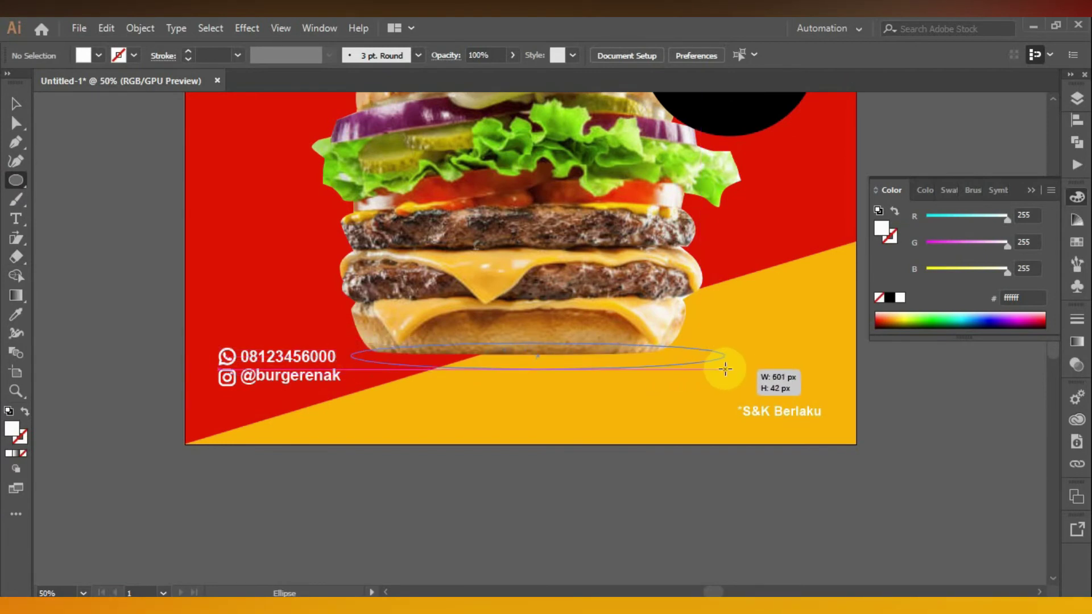
click(22, 103)
click(686, 55)
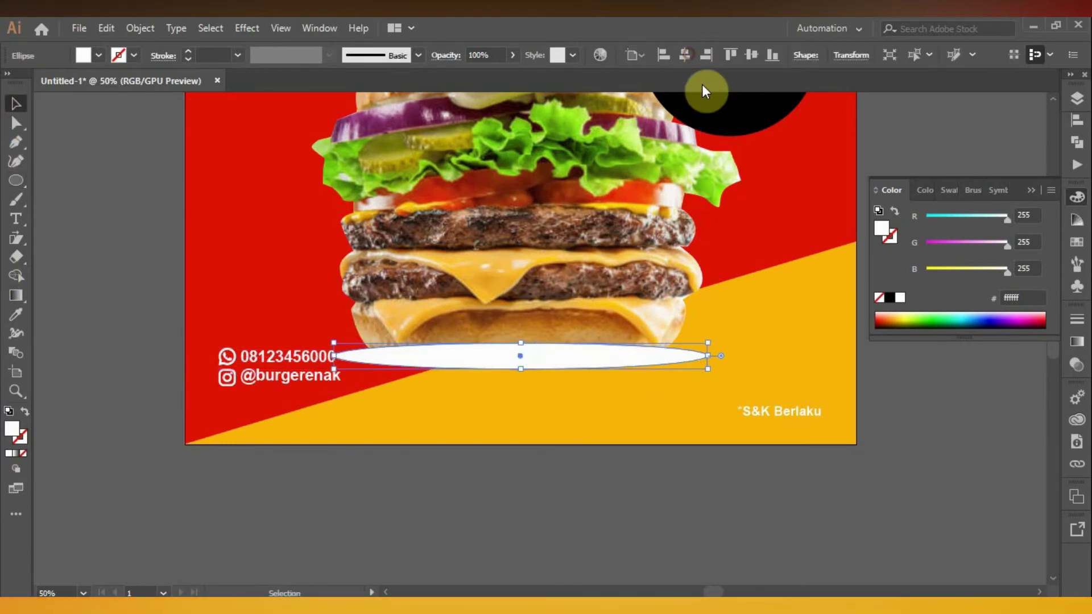
right_click(921, 102)
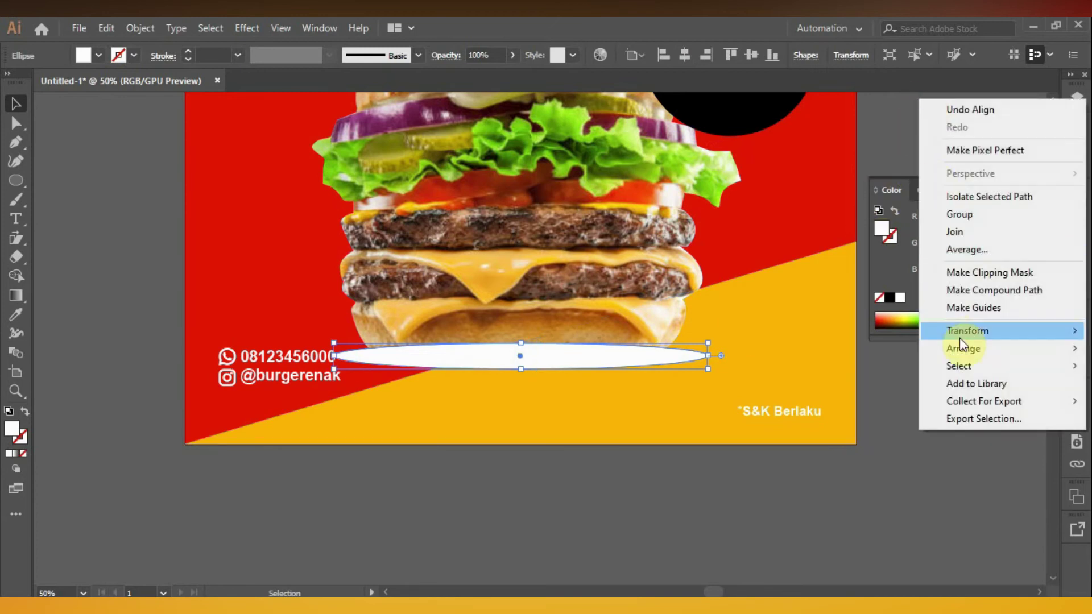
click(759, 401)
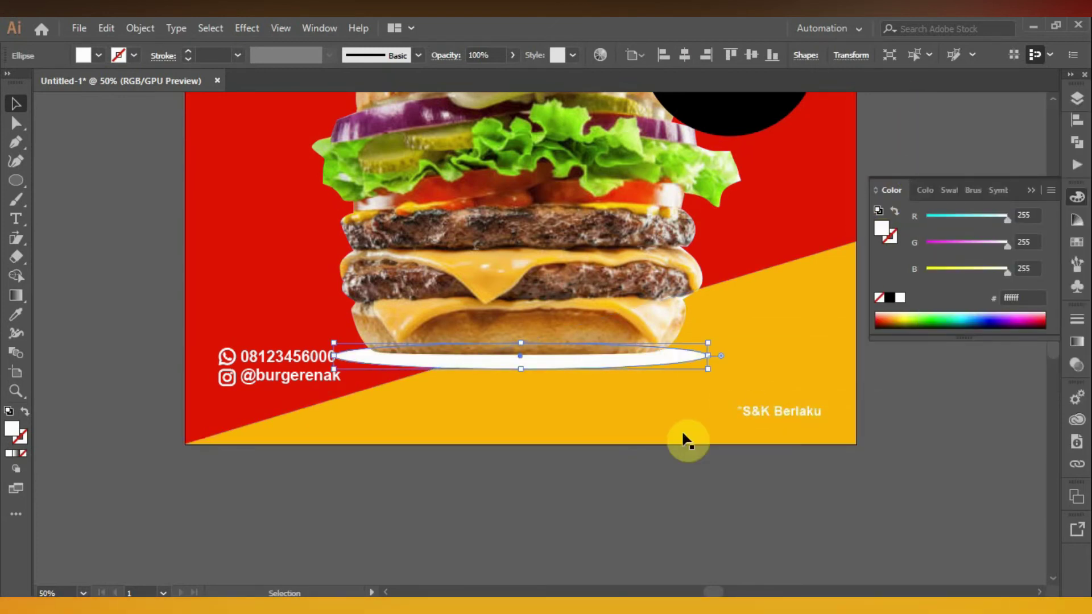
Step: Fill the ellipse light grey and set its blend mode to Multiply
click(99, 55)
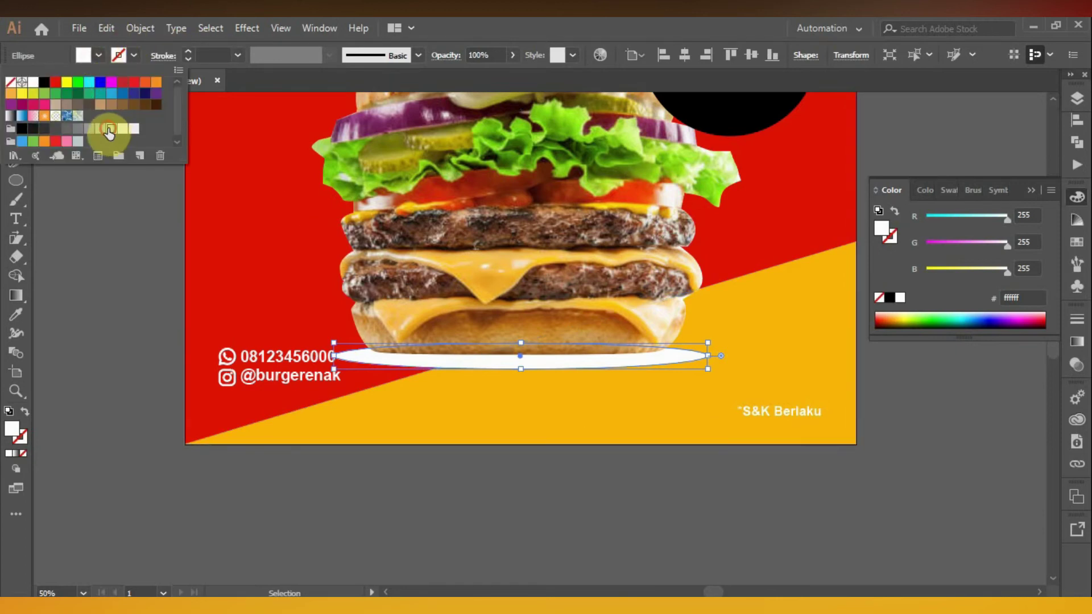
click(111, 128)
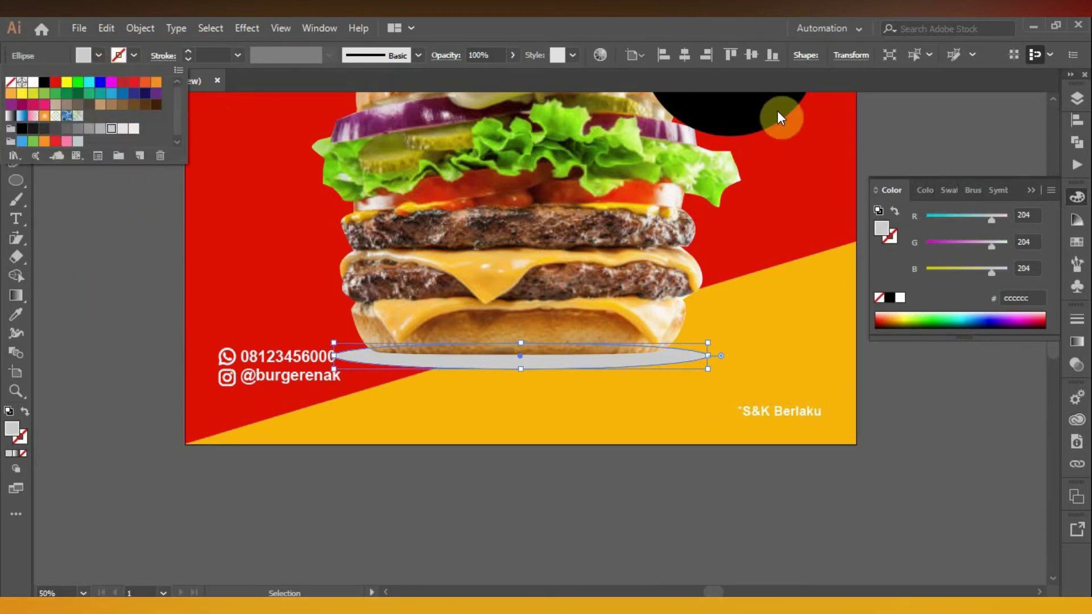
click(1080, 348)
click(1078, 367)
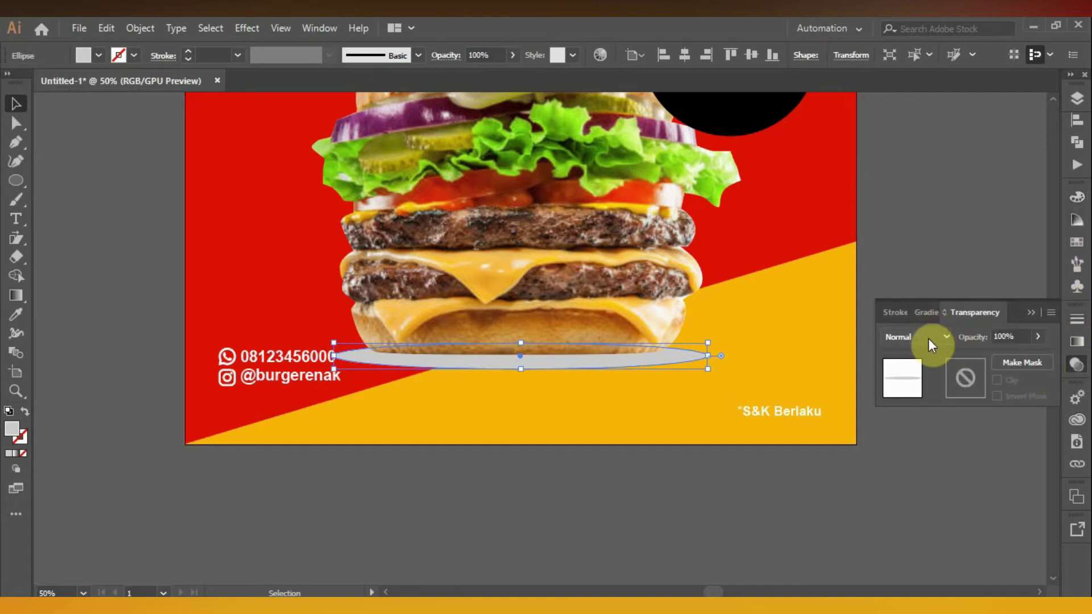
click(928, 339)
click(914, 75)
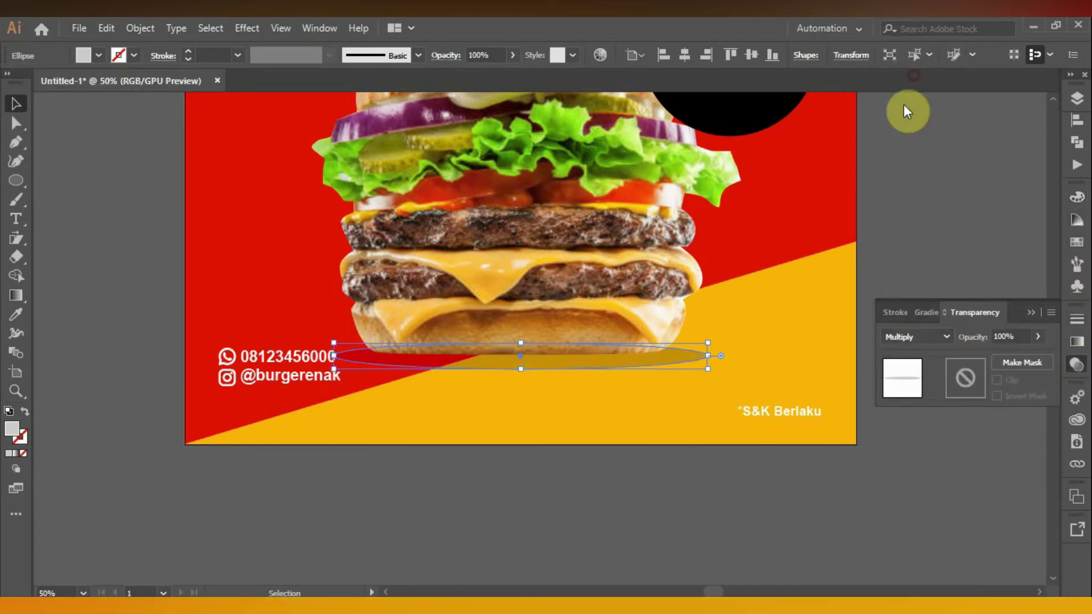
Step: Shift the shadow ellipse slightly to the right
click(479, 495)
key(ctrl+minus)
key(ctrl+minus)
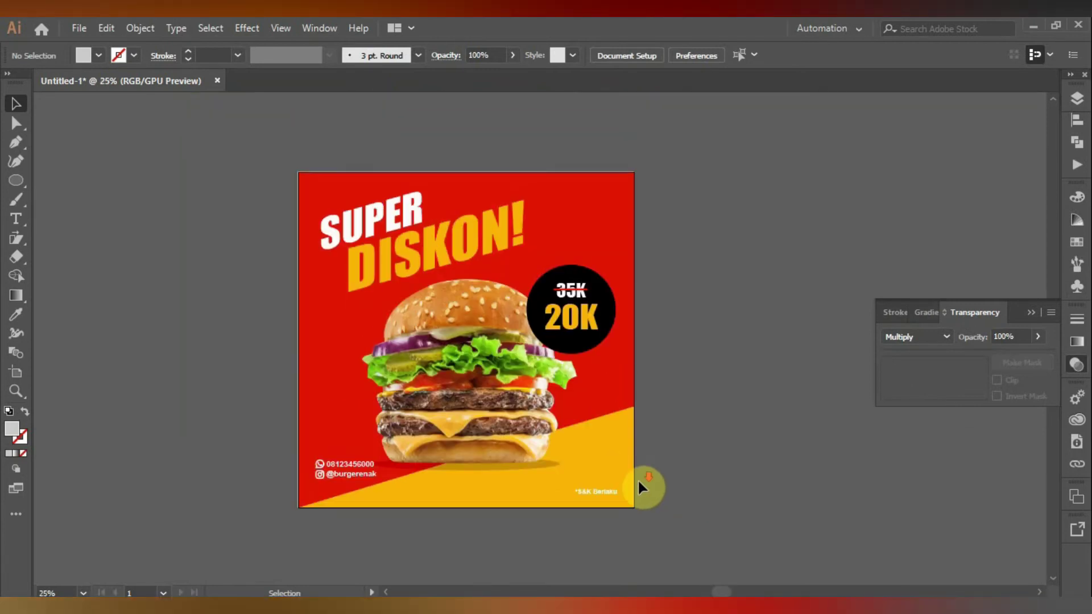
scroll(546, 434, up, 5)
drag(471, 421, 518, 423)
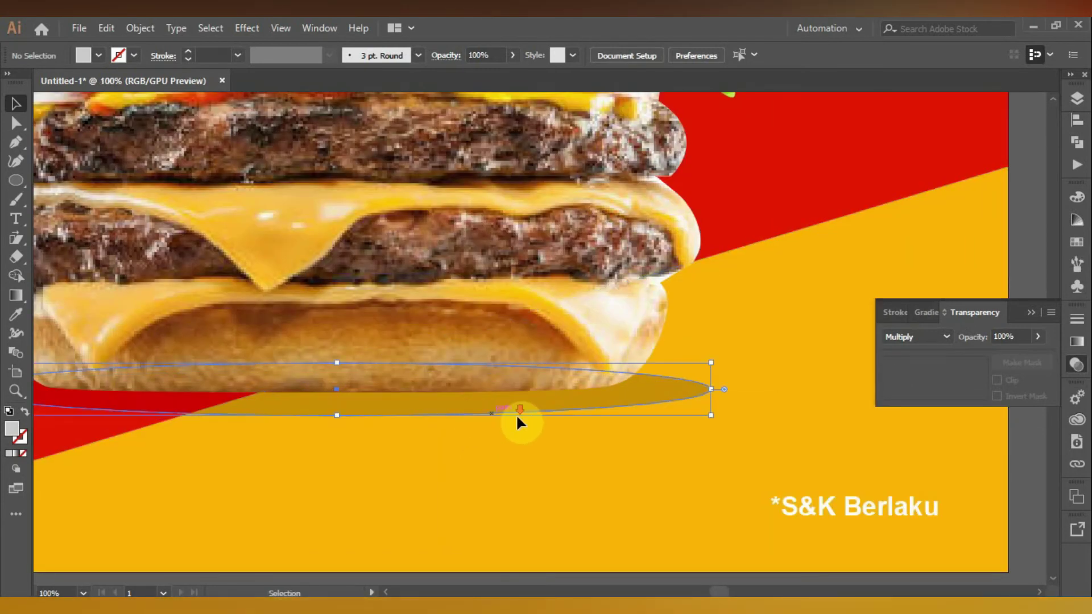
scroll(517, 421, down, 5)
Step: Recolour the shadow ellipse with a different fill swatch
click(95, 57)
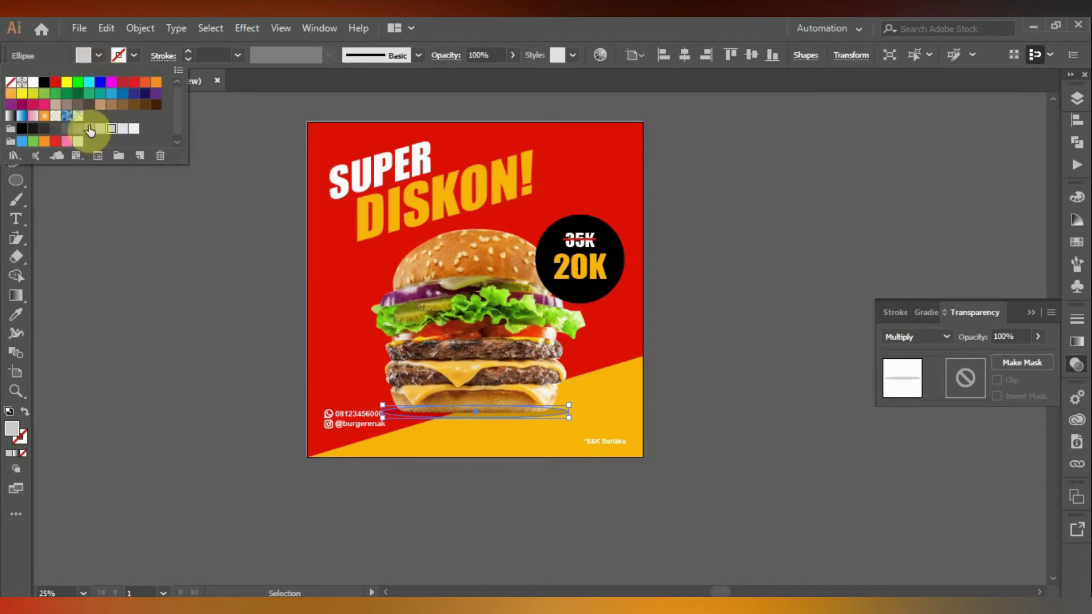
click(101, 132)
click(152, 391)
scroll(150, 398, up, 1)
scroll(149, 415, up, 1)
scroll(509, 450, up, 1)
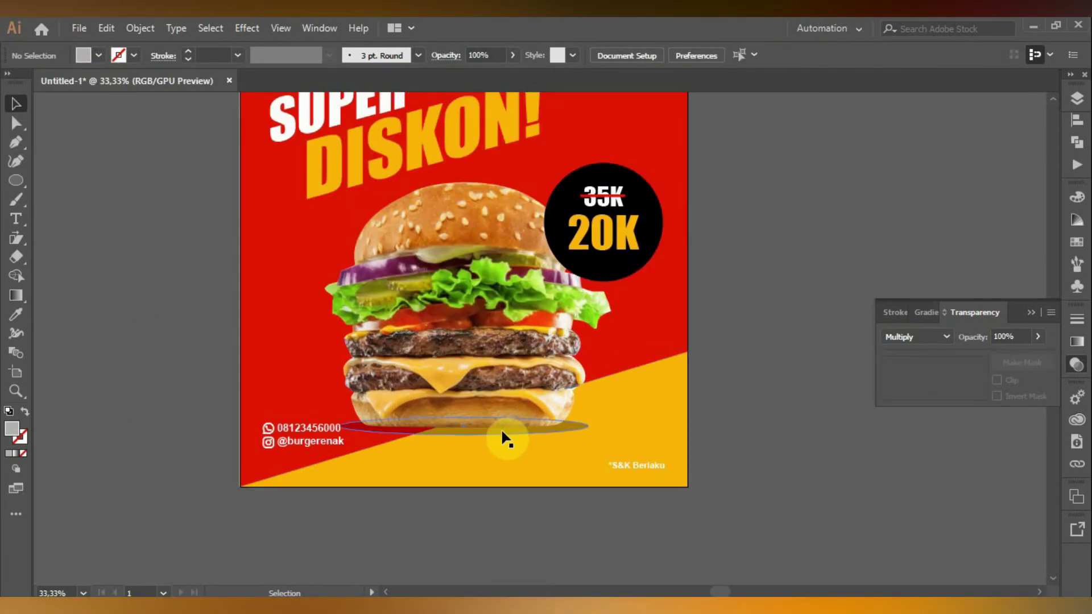
scroll(565, 437, up, 4)
scroll(592, 461, down, 3)
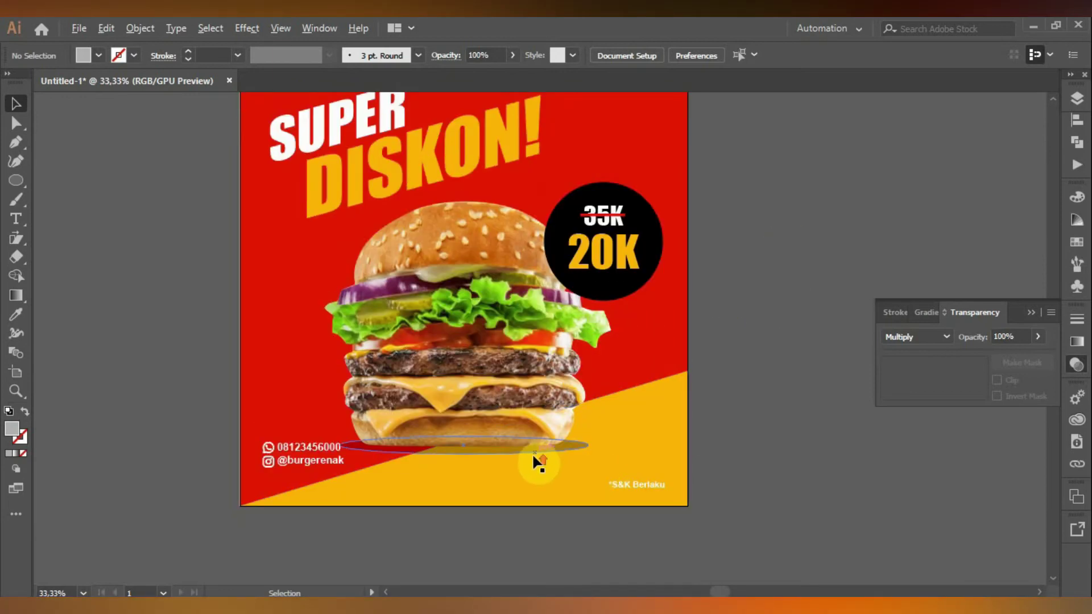
scroll(535, 458, up, 1)
Step: Fill the shadow ellipse with a reversed radial gradient, flattened to fit its shape
click(521, 446)
click(926, 313)
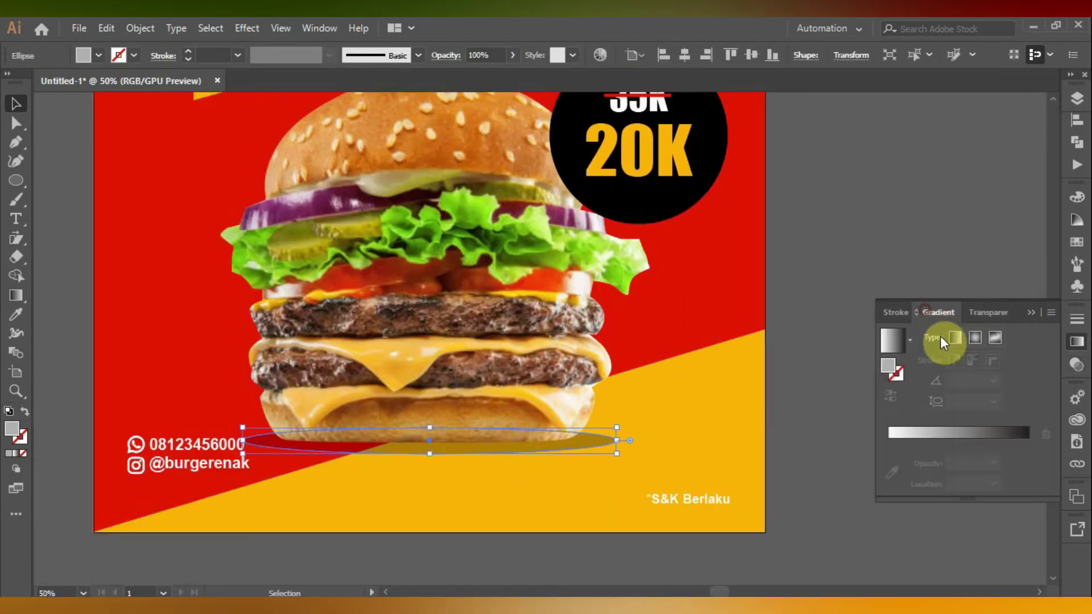
click(891, 341)
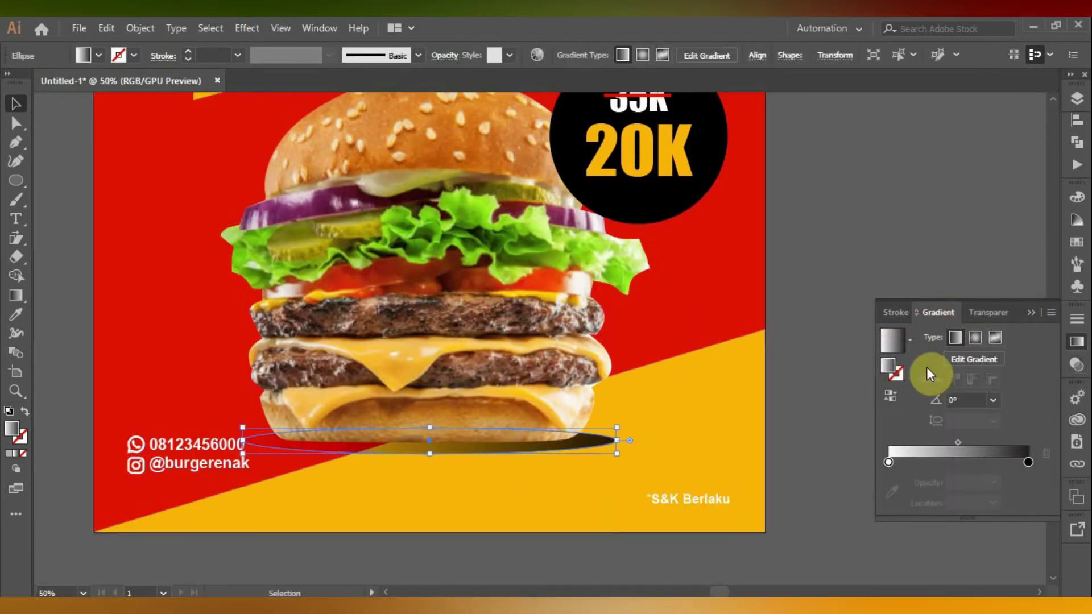
click(974, 340)
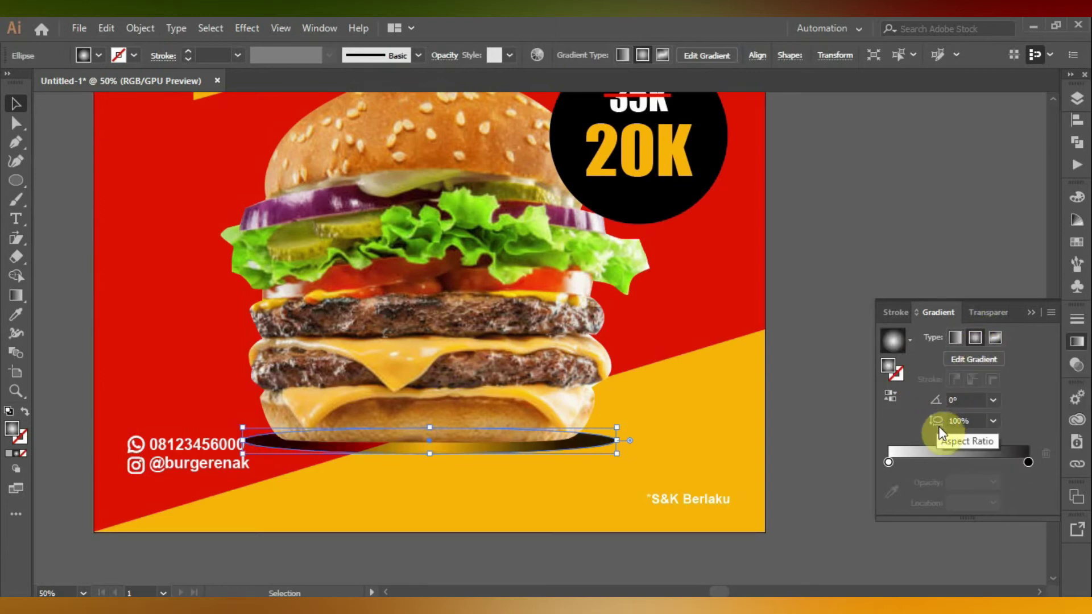
click(891, 399)
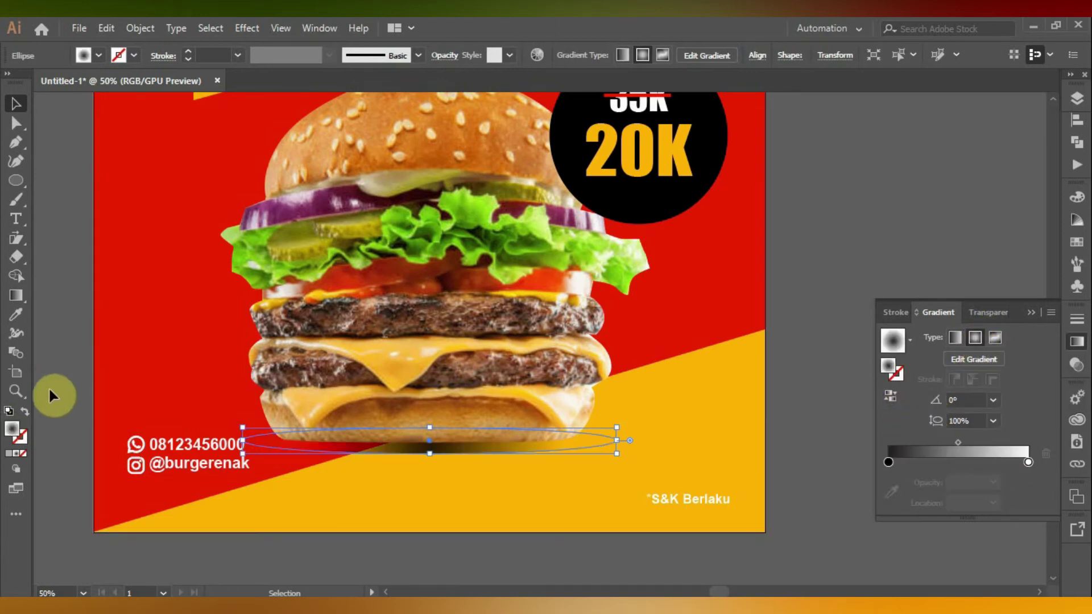
click(17, 296)
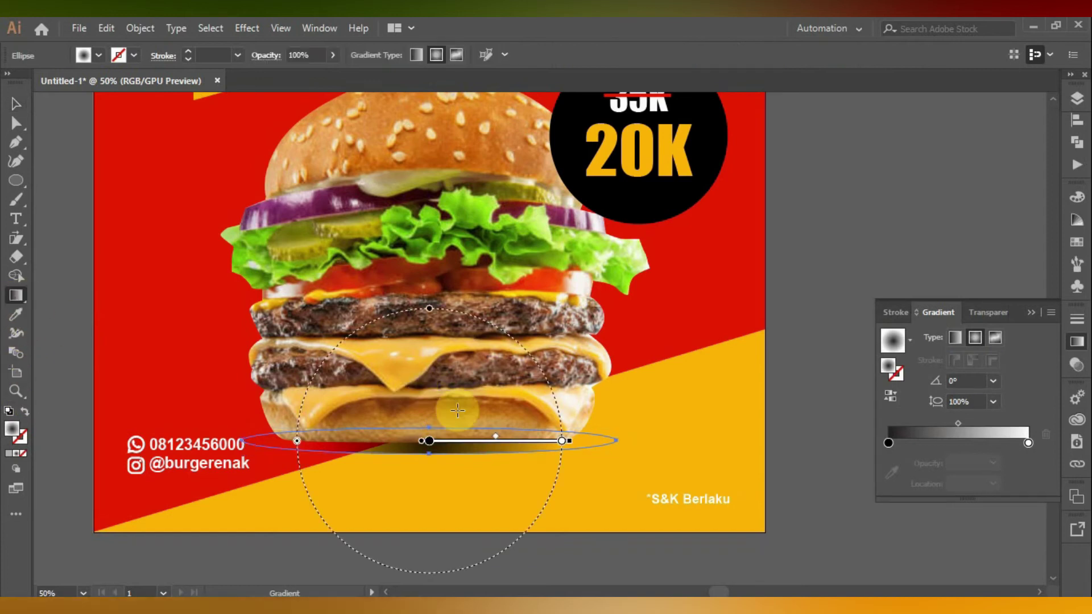
drag(430, 315, 421, 437)
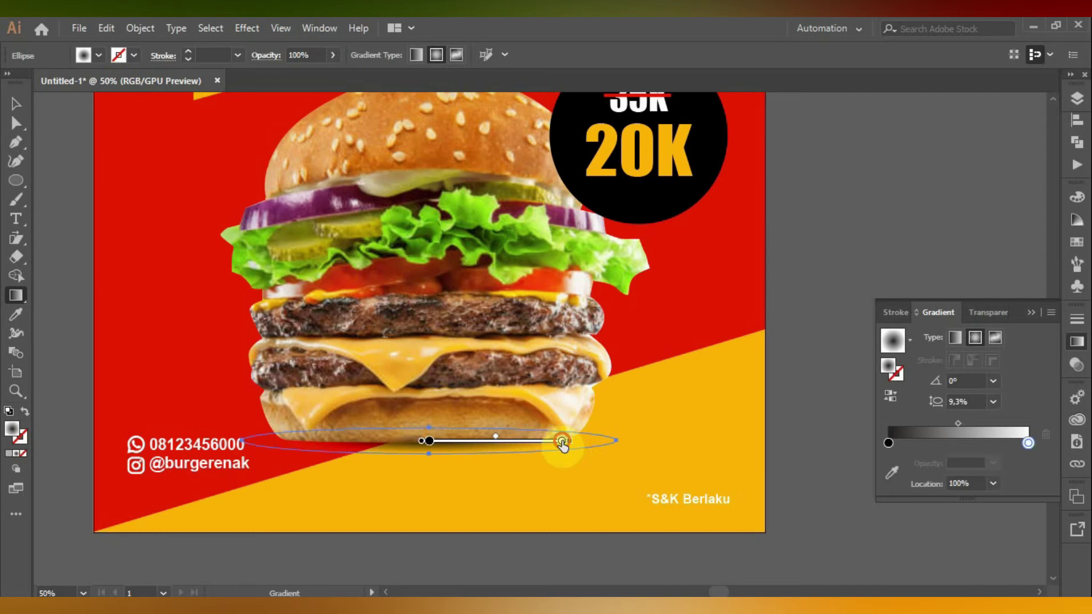
click(563, 442)
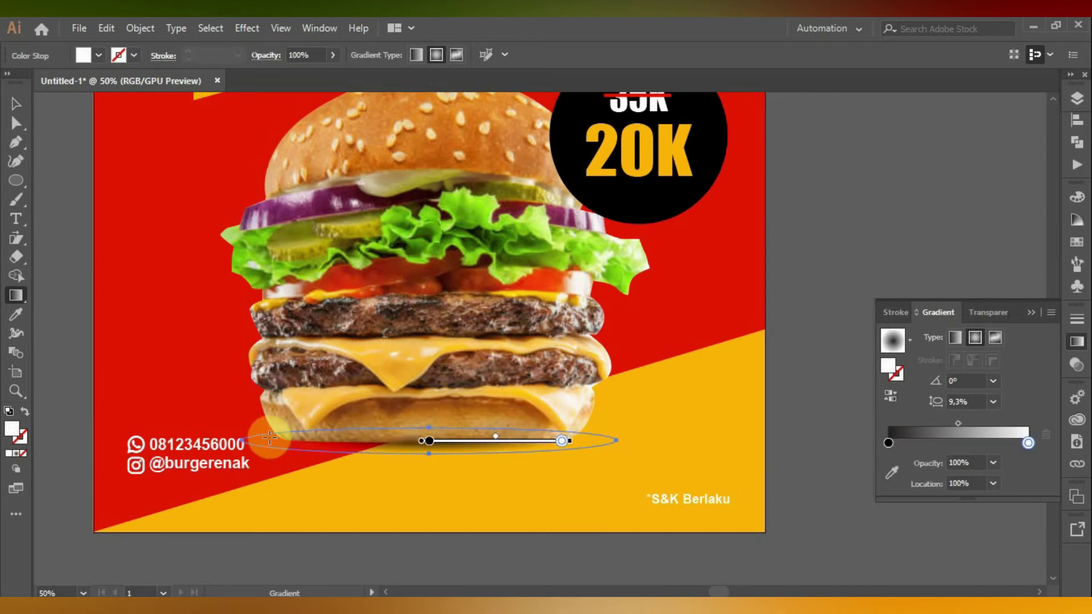
click(429, 441)
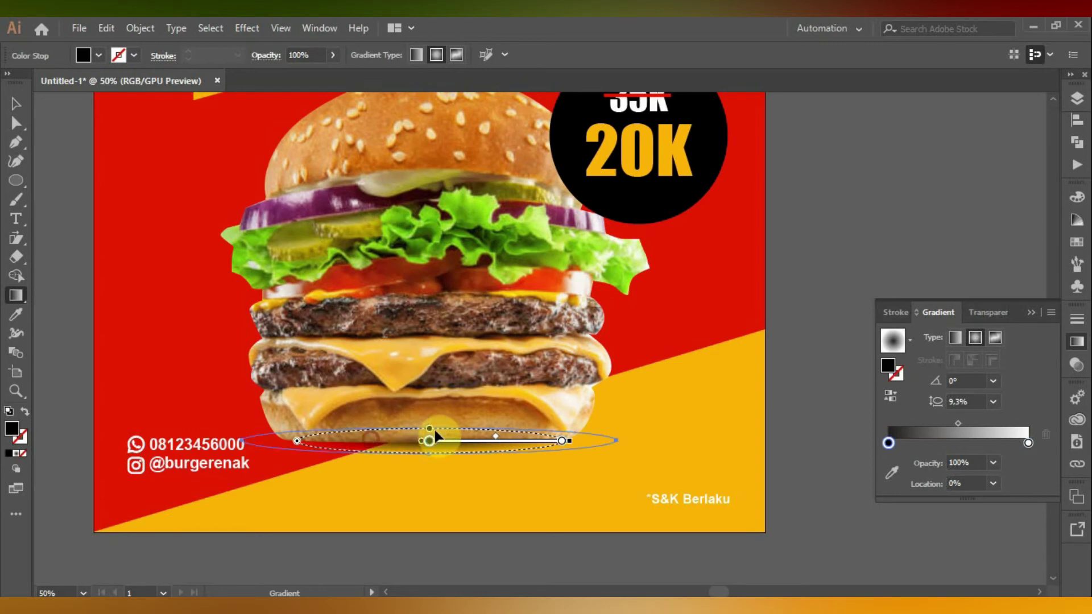
Step: Stretch the shadow ellipse wider and make its gradient slightly taller
click(15, 105)
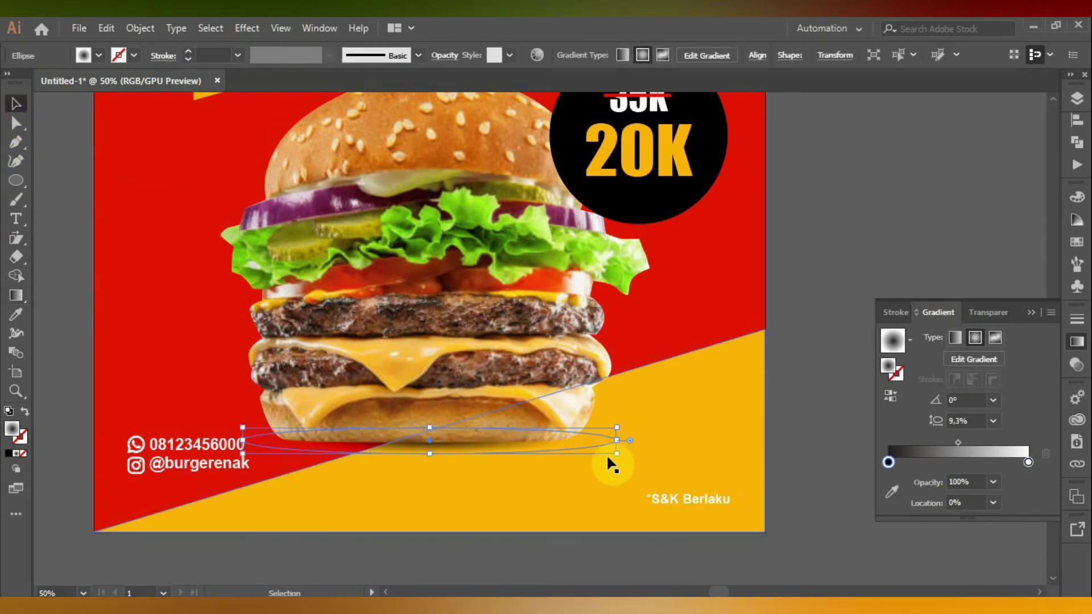
drag(621, 441, 701, 440)
click(830, 324)
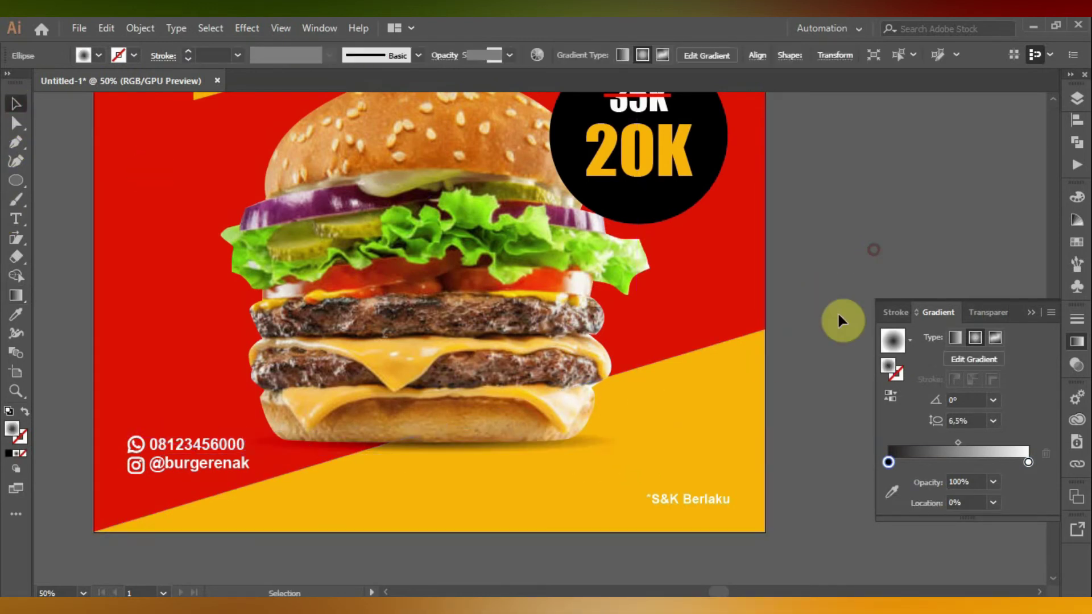
key(ctrl+minus)
click(638, 424)
key(ctrl+plus)
key(ctrl+plus)
key(ctrl+plus)
drag(518, 415, 515, 441)
key(ctrl+minus)
key(ctrl+minus)
key(ctrl+minus)
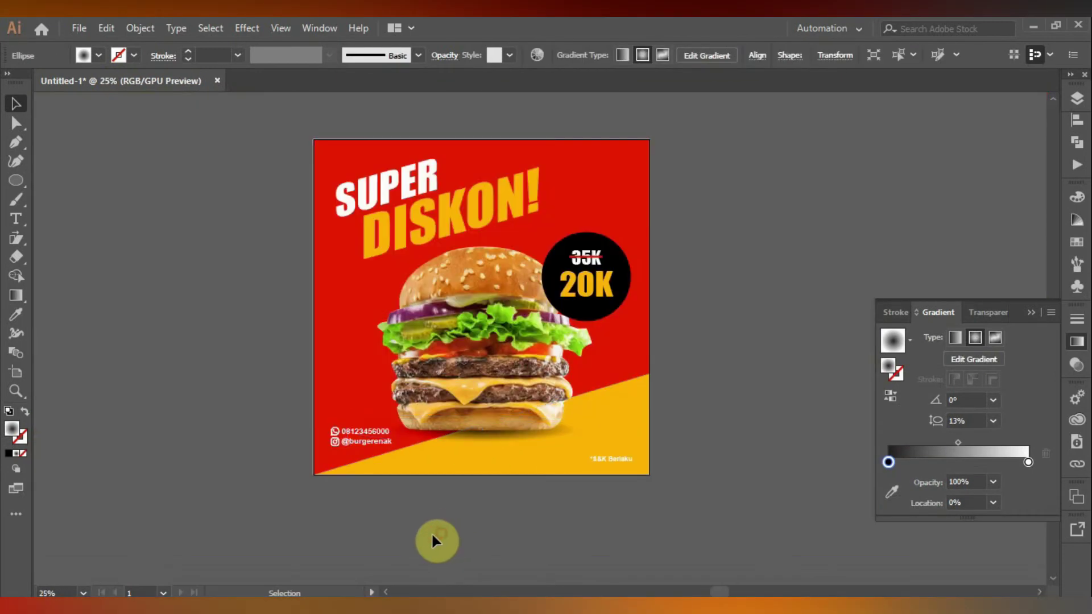
click(265, 490)
Step: Zoom out to view the whole poster with the finished shadow
scroll(487, 472, up, 4)
click(490, 455)
key(ctrl+minus)
key(ctrl+minus)
key(ctrl+minus)
click(254, 436)
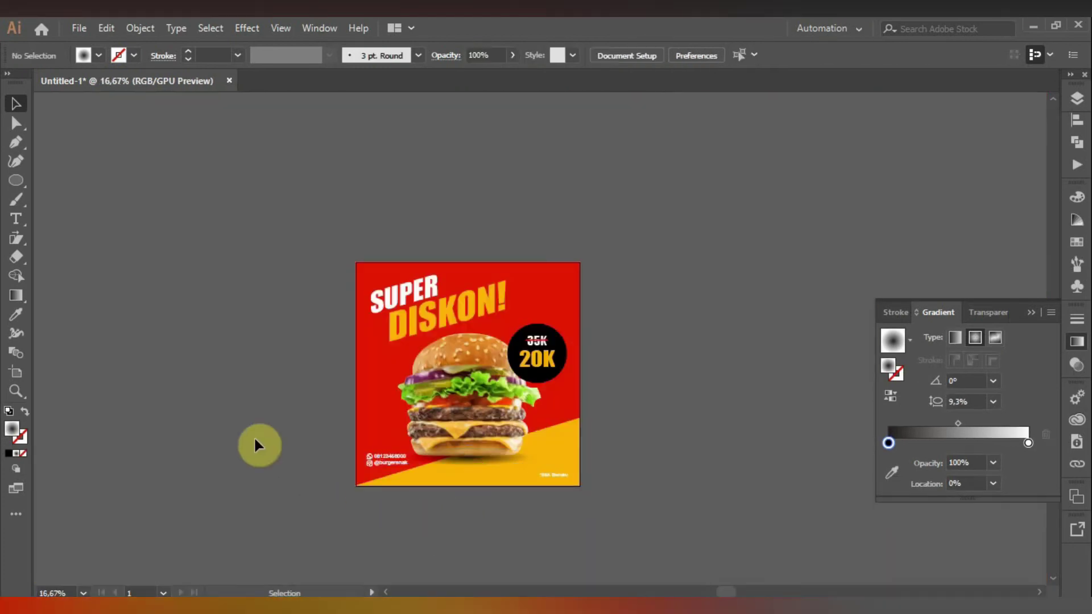
key(ctrl+plus)
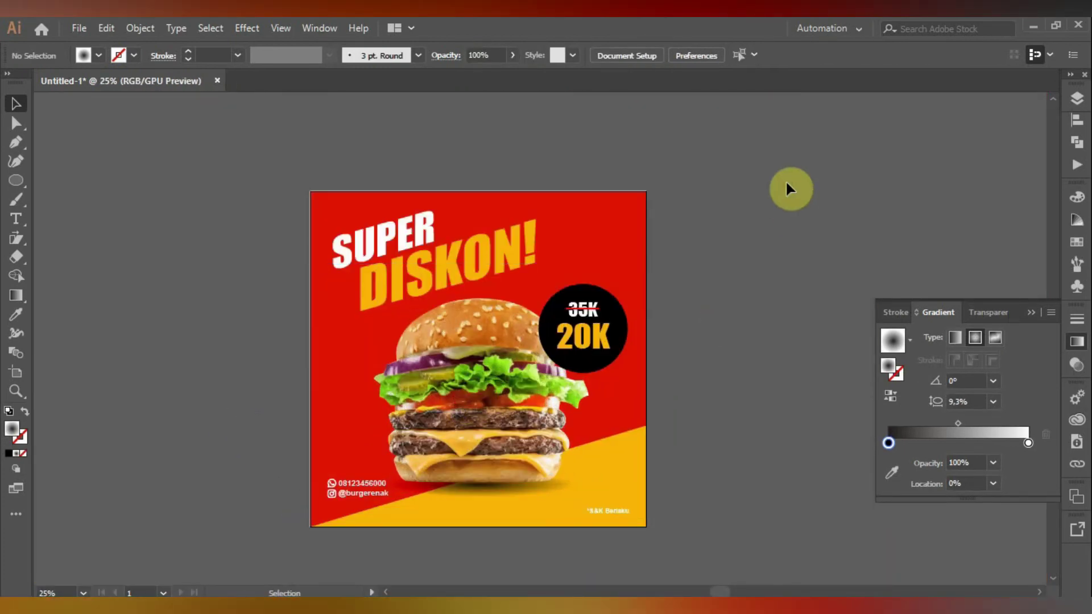
Step: Pick up the yellow fill from the yellow shape and switch to the Pen tool
click(626, 472)
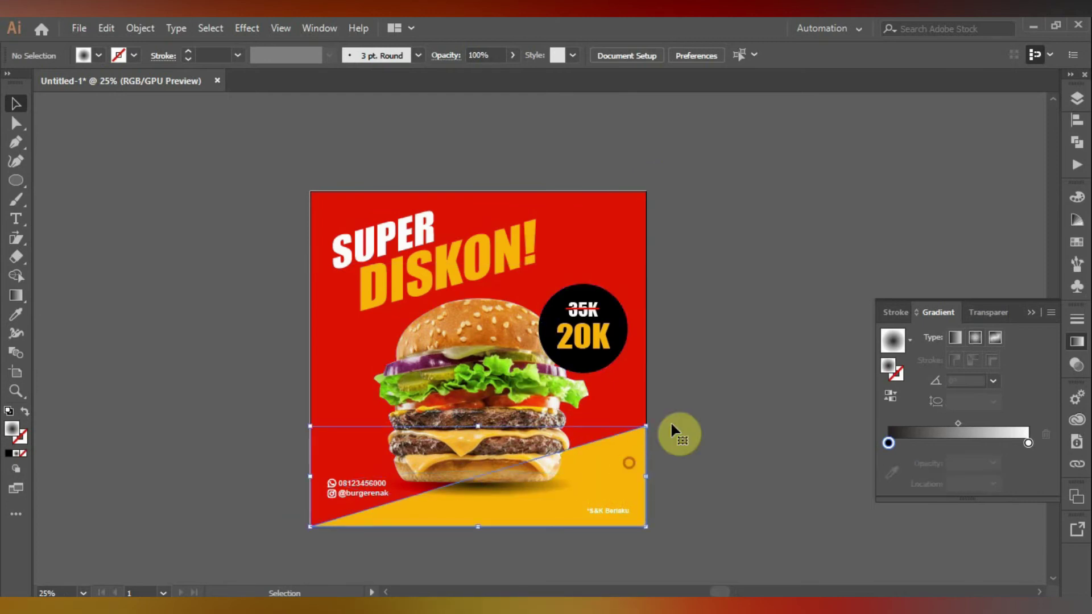
click(736, 326)
click(15, 124)
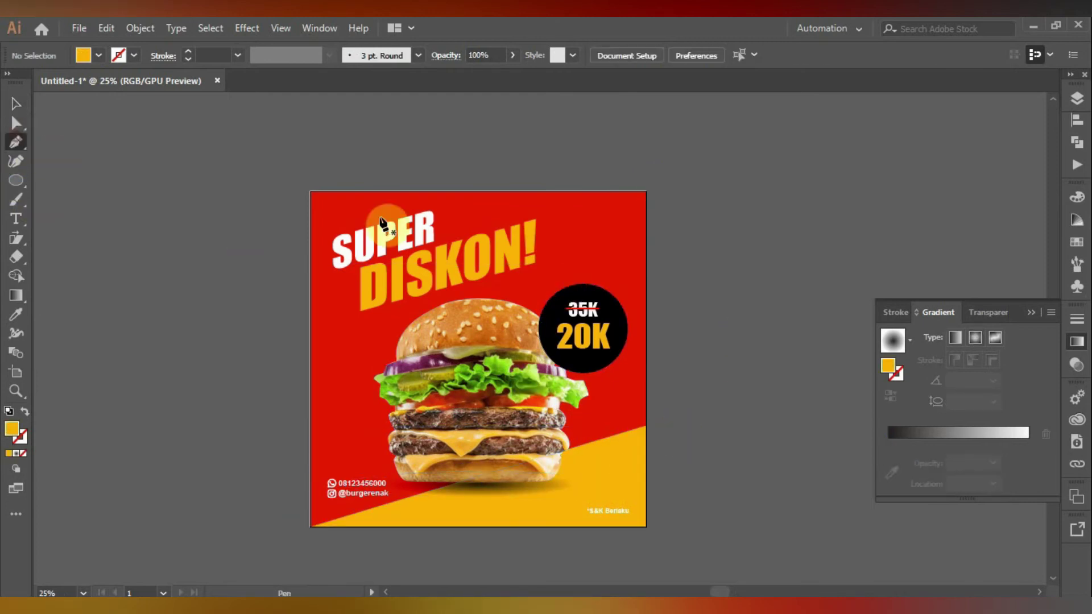
scroll(386, 225, up, 3)
scroll(364, 381, down, 1)
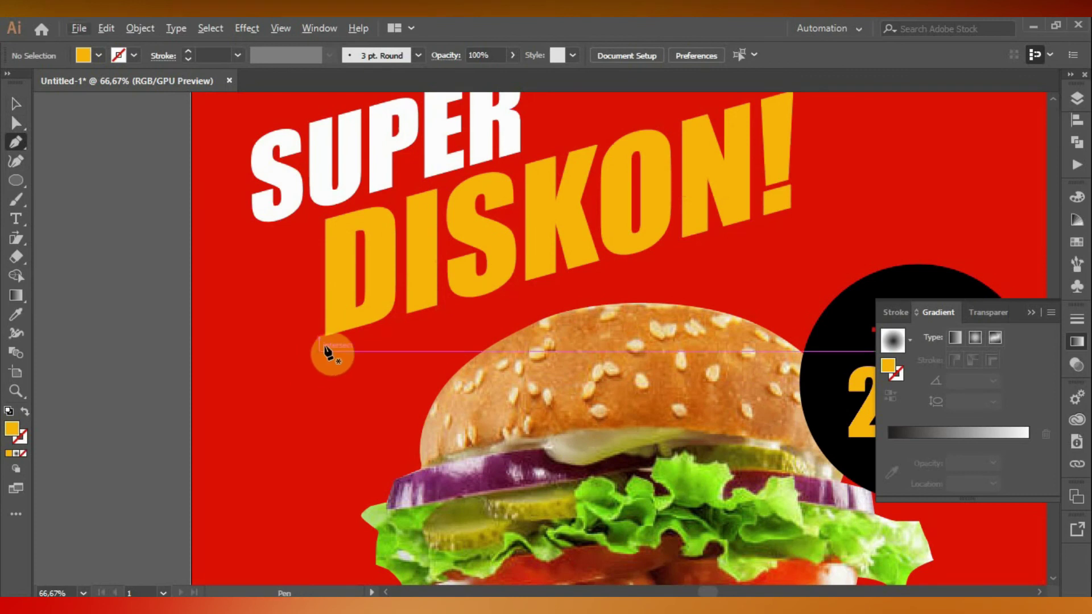
scroll(322, 344, up, 2)
Step: Draw two yellow triangle shards left of the burger, one below the other
click(317, 340)
click(118, 415)
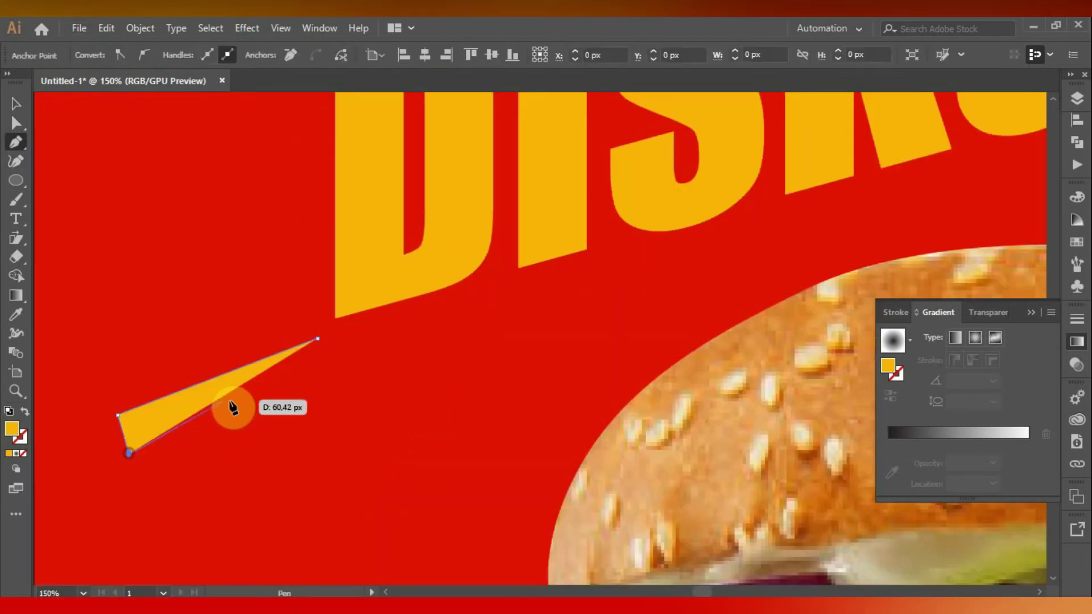
click(132, 471)
click(318, 339)
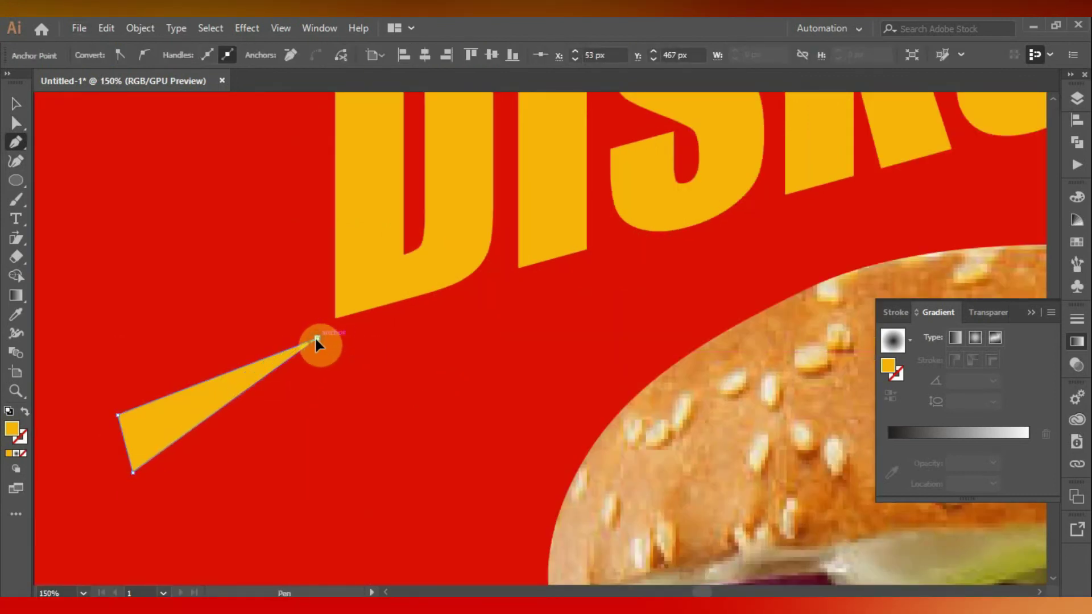
scroll(316, 342, down, 4)
scroll(390, 369, up, 2)
scroll(443, 360, up, 1)
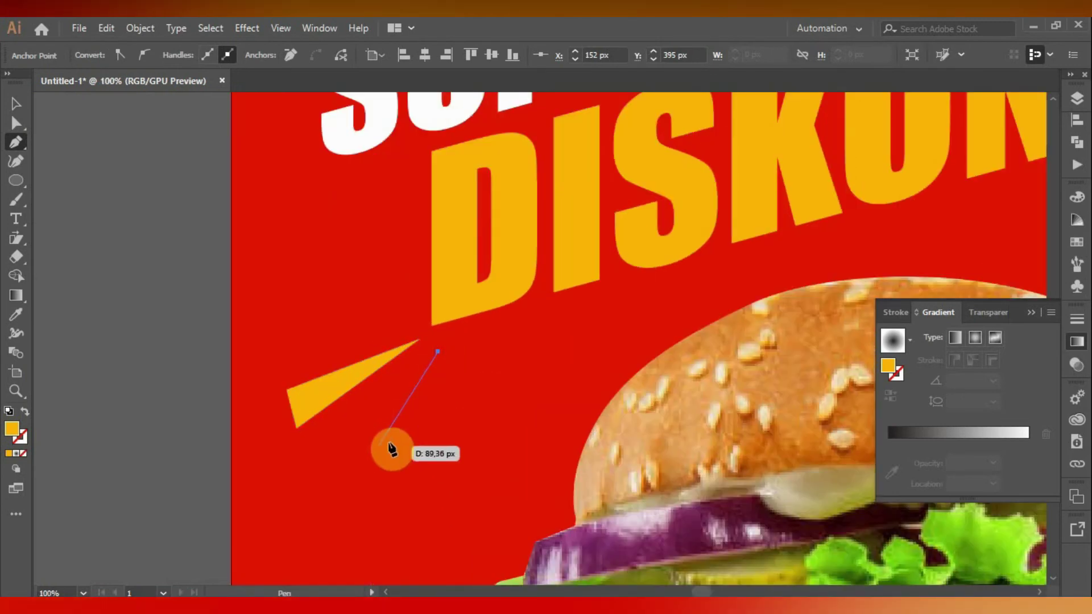
key(ctrl)
click(371, 441)
click(405, 446)
click(422, 359)
scroll(432, 387, down, 3)
scroll(476, 370, up, 3)
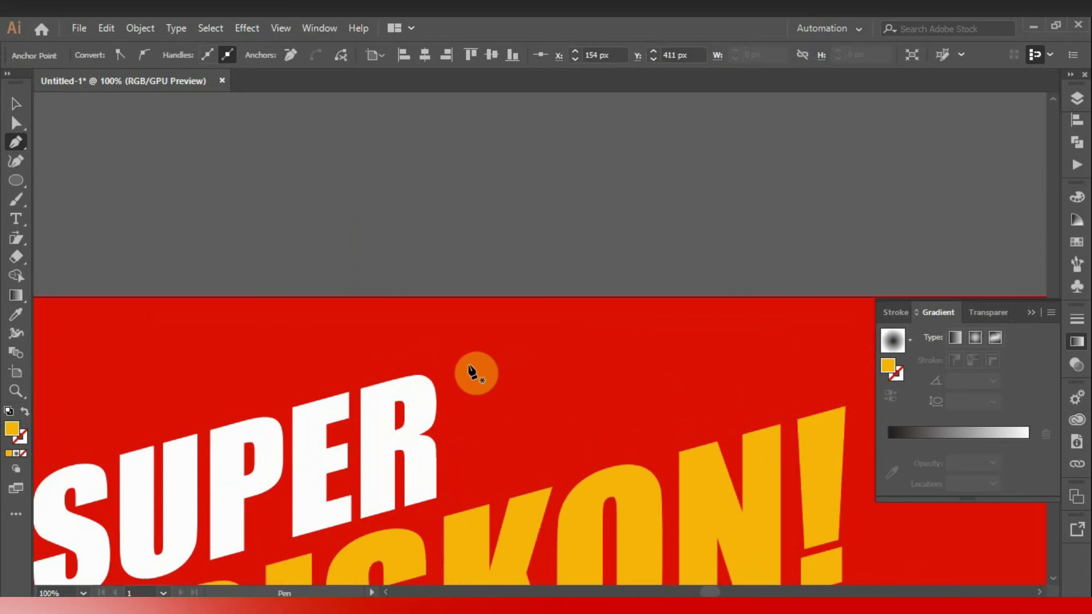
Step: Draw yellow triangle shards above the word SUPER and near the poster's top edge
click(521, 311)
click(564, 325)
click(494, 358)
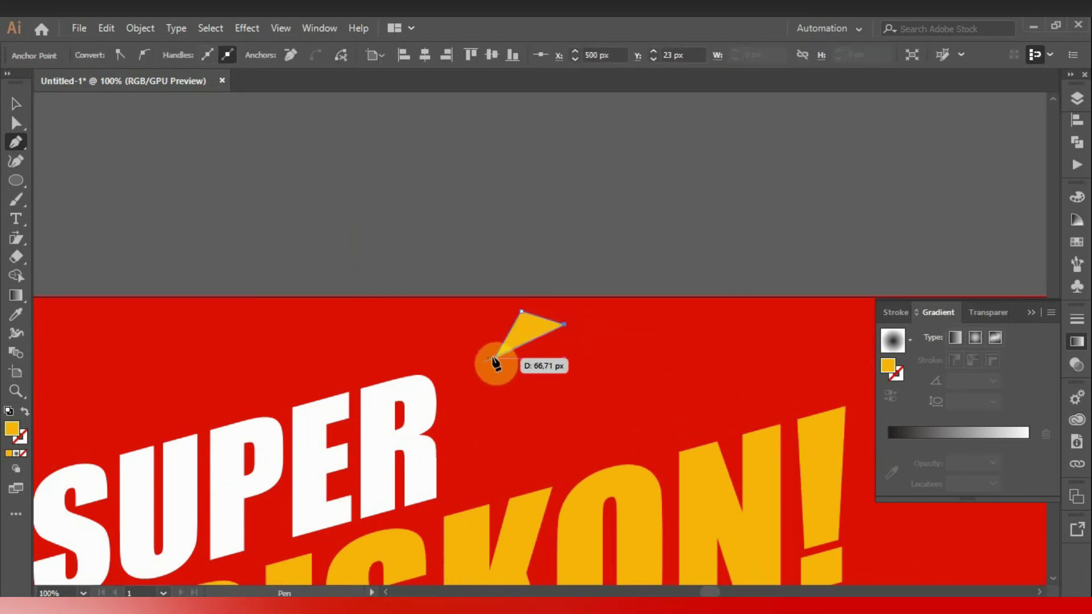
scroll(499, 364, down, 3)
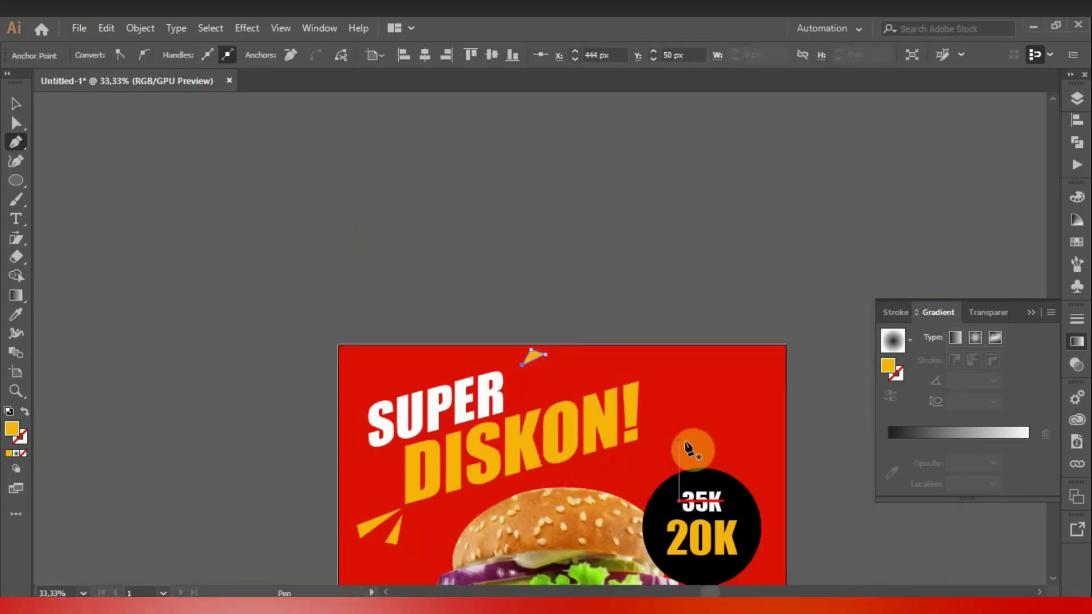
scroll(676, 402, up, 3)
click(602, 309)
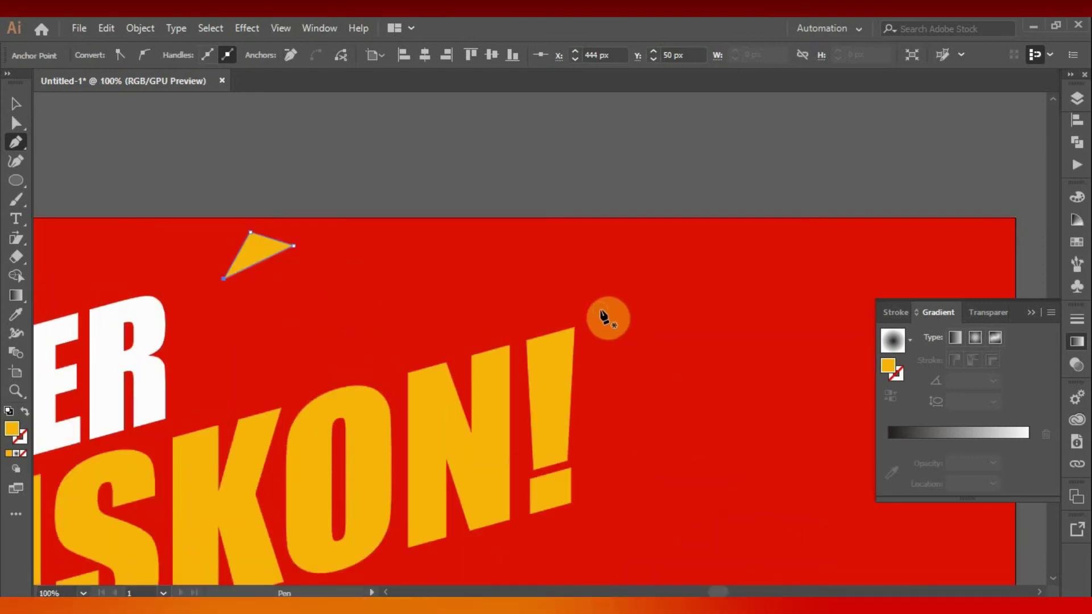
click(647, 265)
click(682, 304)
click(601, 309)
scroll(602, 315, down, 4)
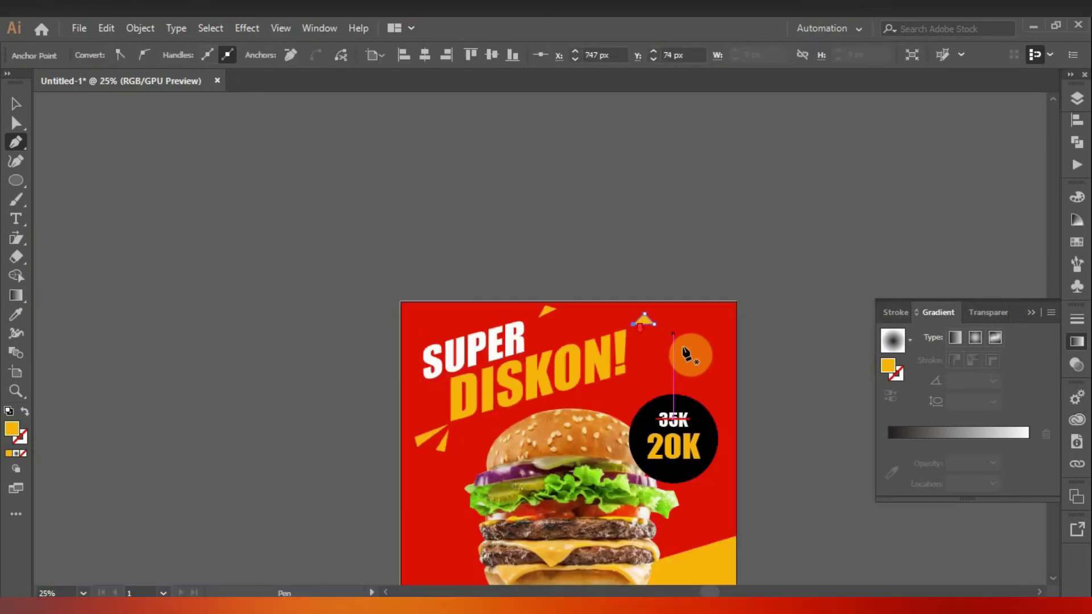
scroll(617, 334, up, 3)
Step: Draw a small yellow shard beside the exclamation mark and stop drawing
click(645, 291)
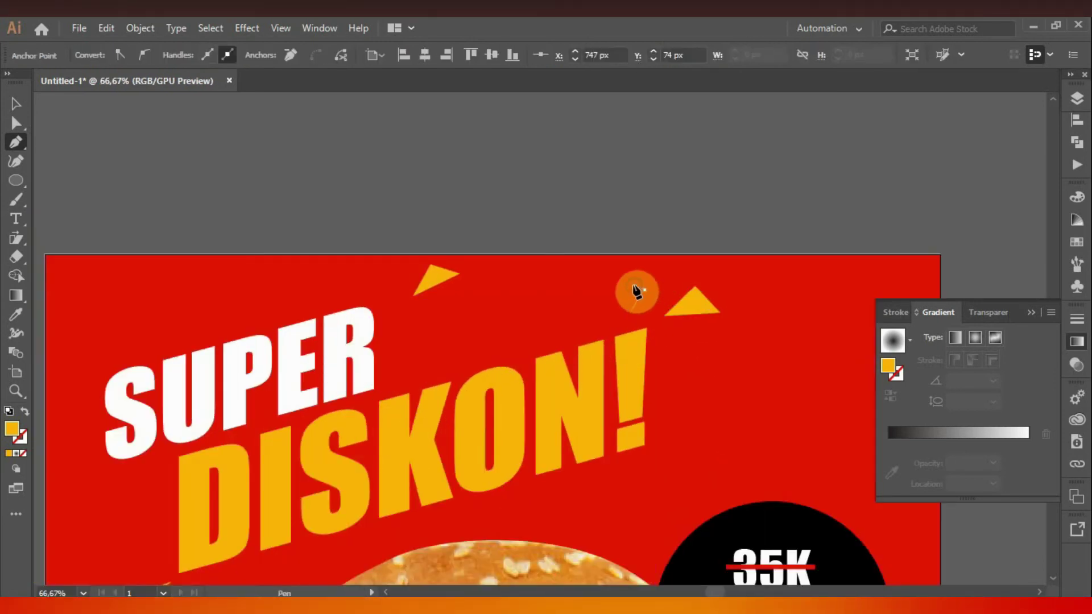
click(632, 285)
click(622, 316)
click(16, 103)
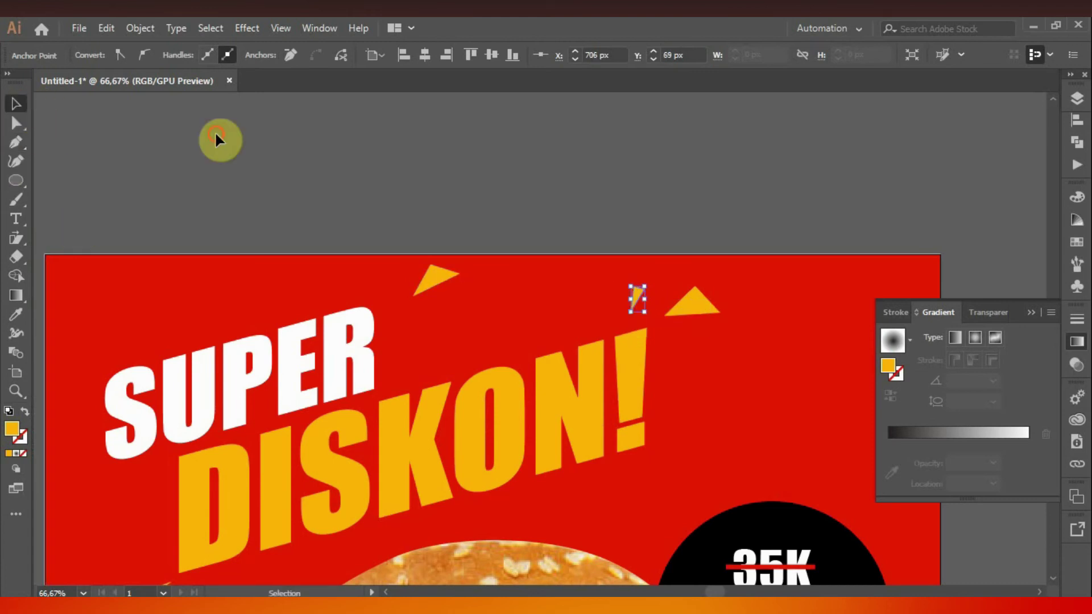
scroll(560, 270, up, 3)
scroll(700, 224, down, 3)
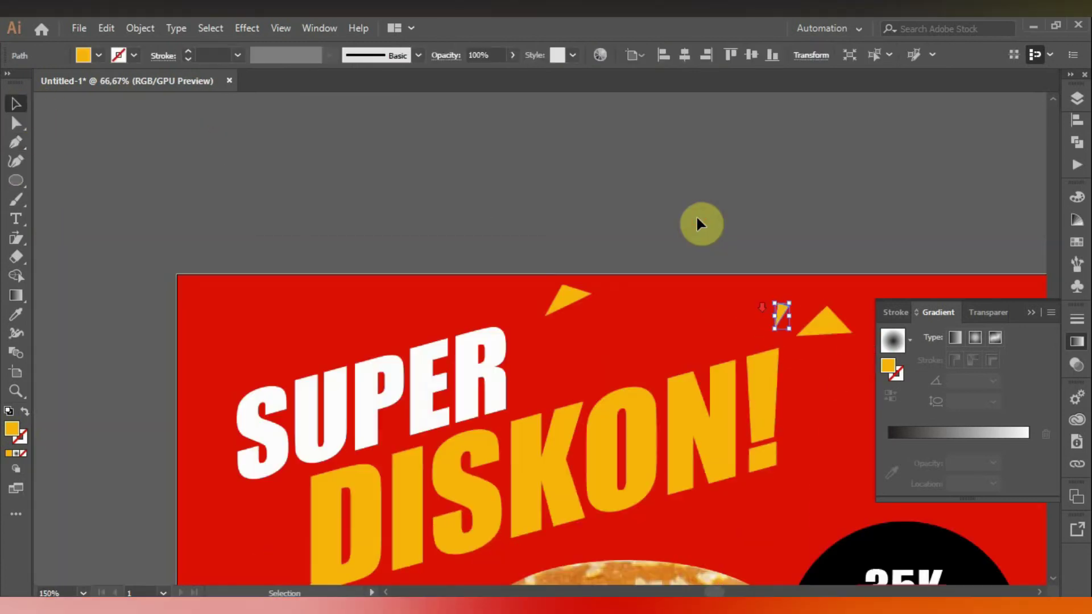
scroll(743, 207, down, 2)
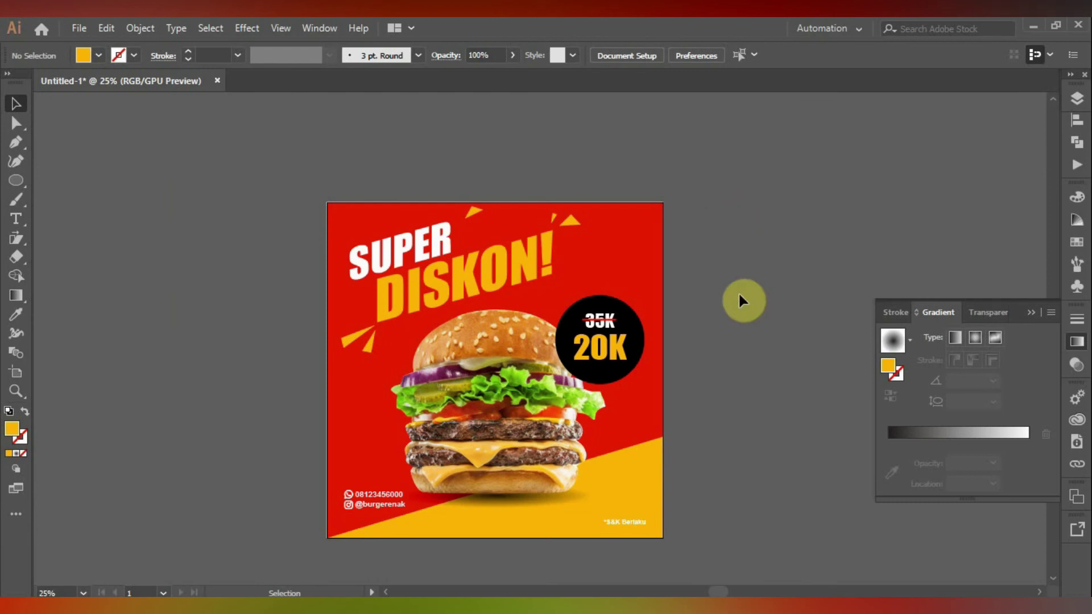
scroll(565, 276, up, 1)
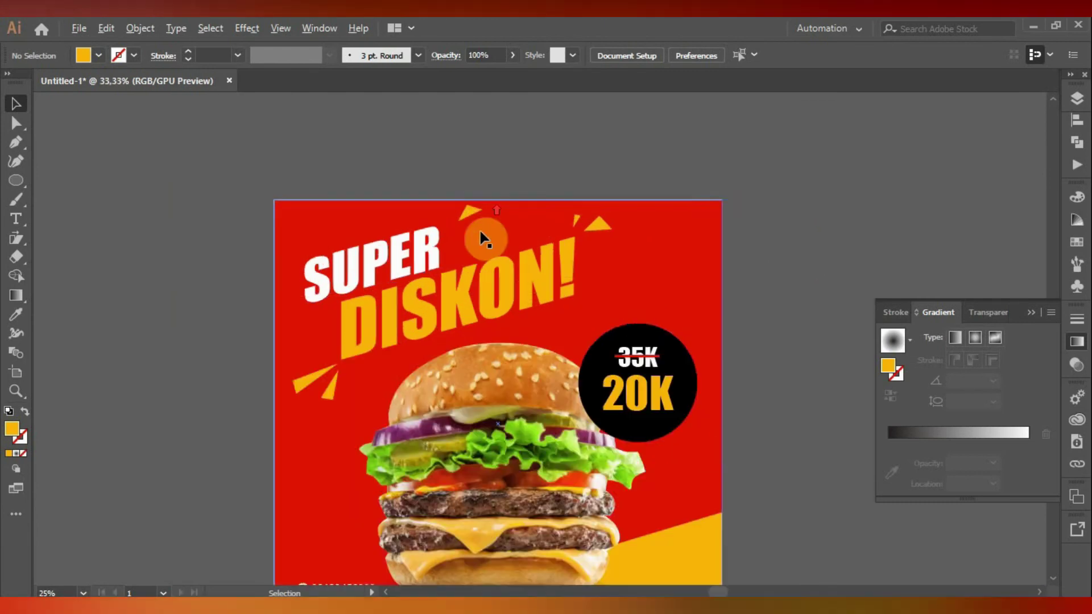
scroll(487, 236, up, 1)
Step: Set the small exclamation-mark shard and the lower-left shard's fill to white
click(262, 450)
shift+click(624, 210)
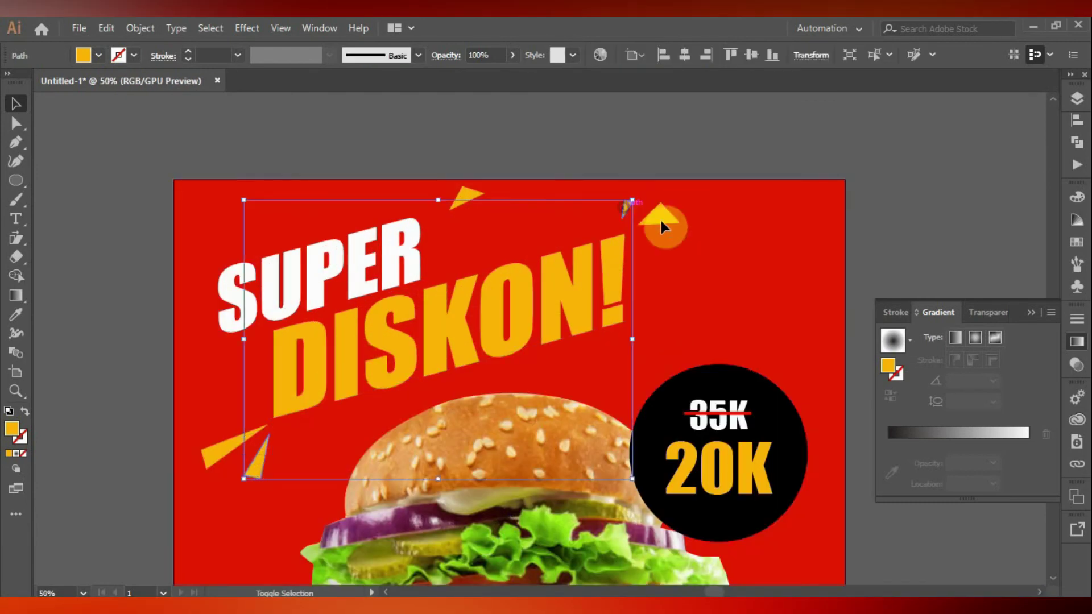
click(83, 55)
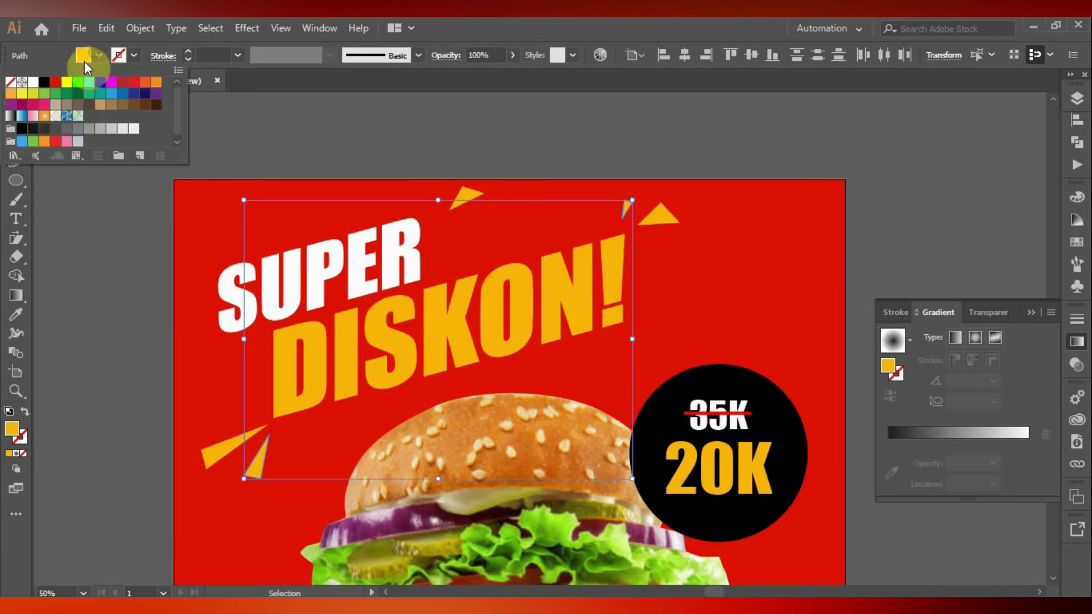
click(88, 265)
scroll(316, 173, down, 2)
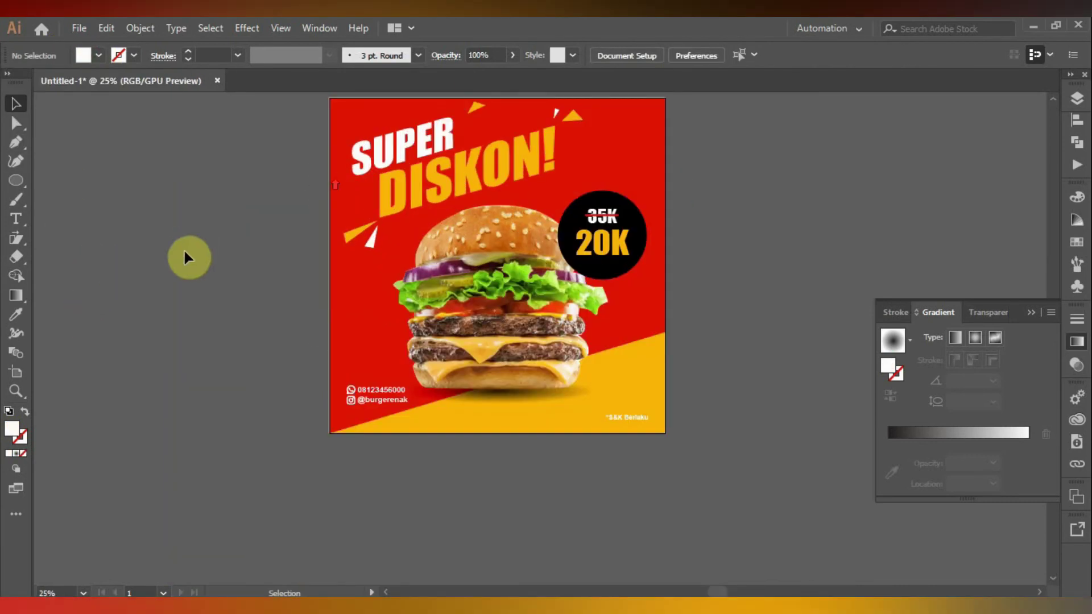
scroll(386, 202, up, 1)
Step: Give the background rectangle a radial gradient with both stops set to red
click(643, 190)
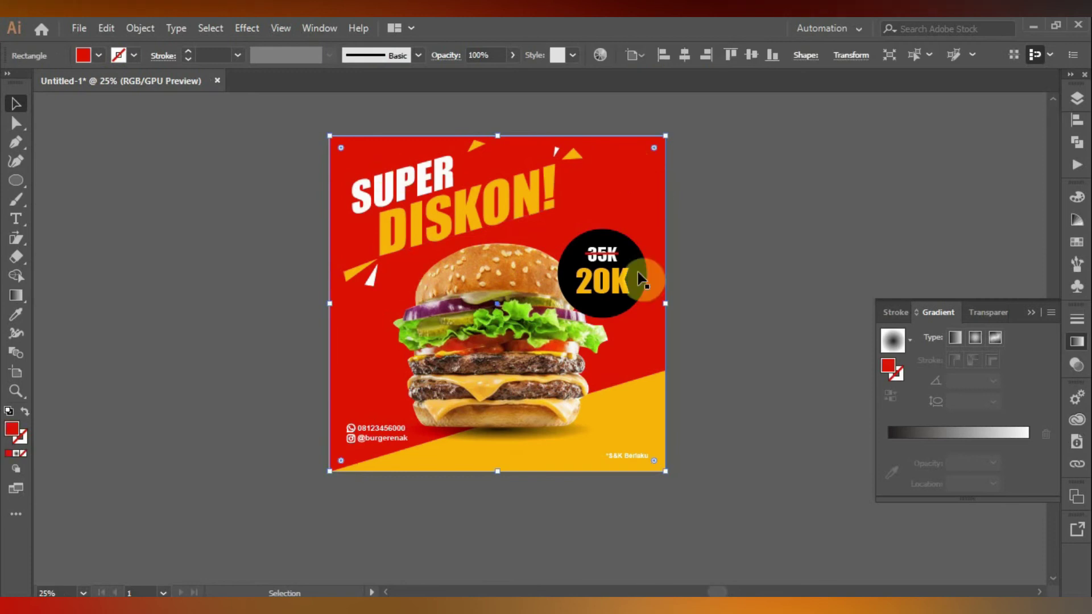
click(892, 340)
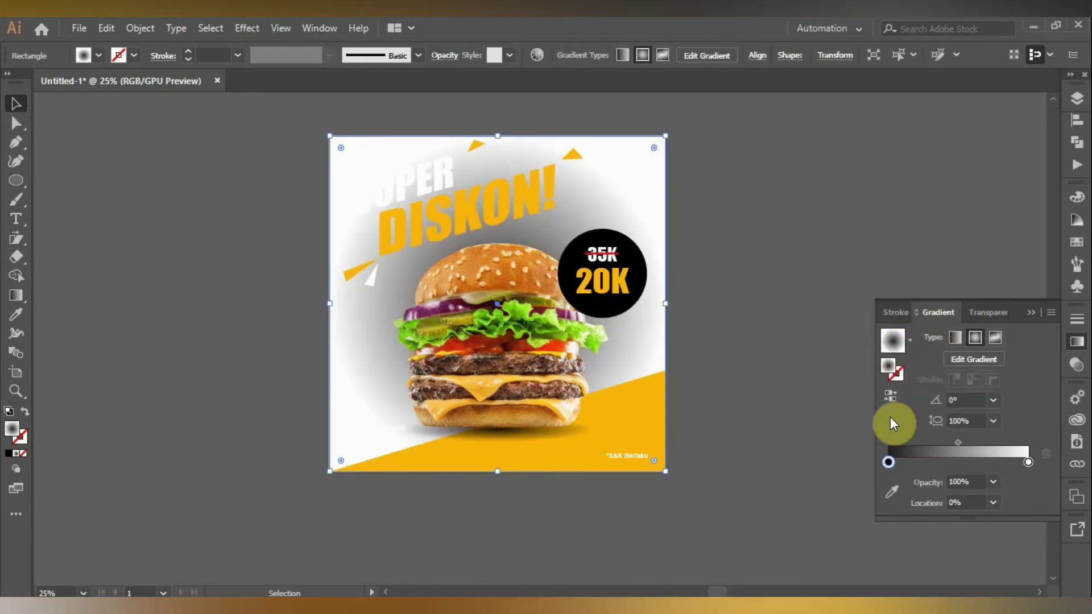
double_click(887, 463)
click(823, 339)
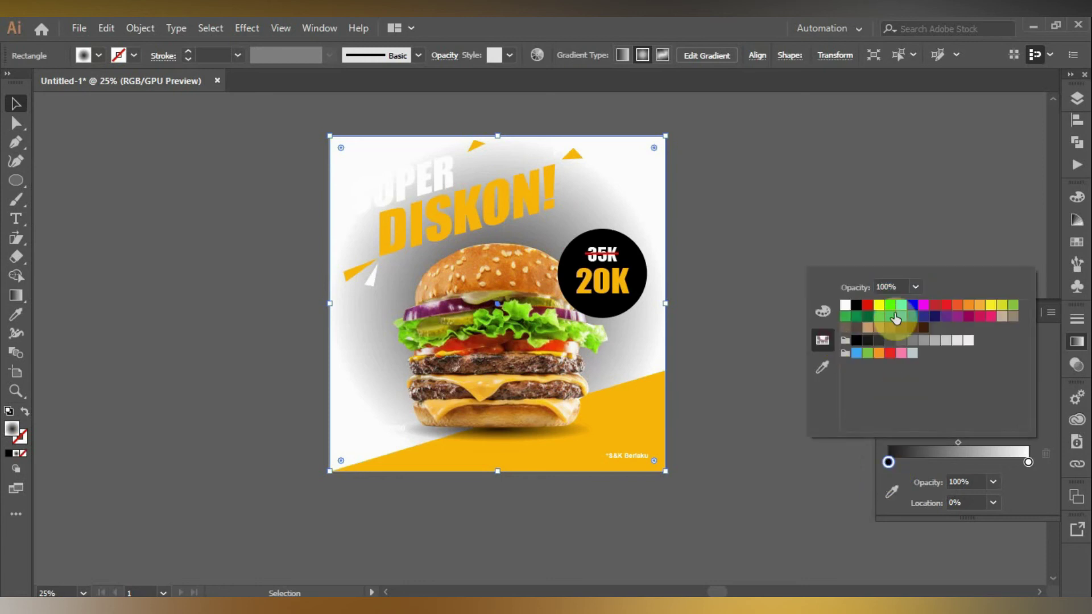
click(867, 304)
click(1027, 460)
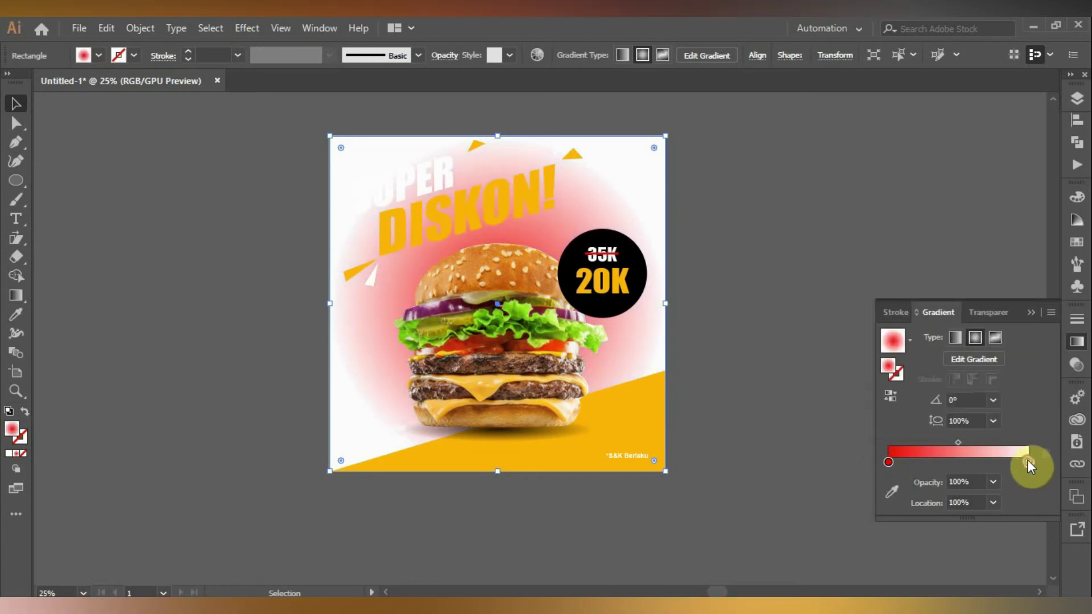
double_click(1027, 459)
click(867, 305)
Step: Darken the right stop to R 142, add a touch of blue to both stops, then deselect
click(823, 312)
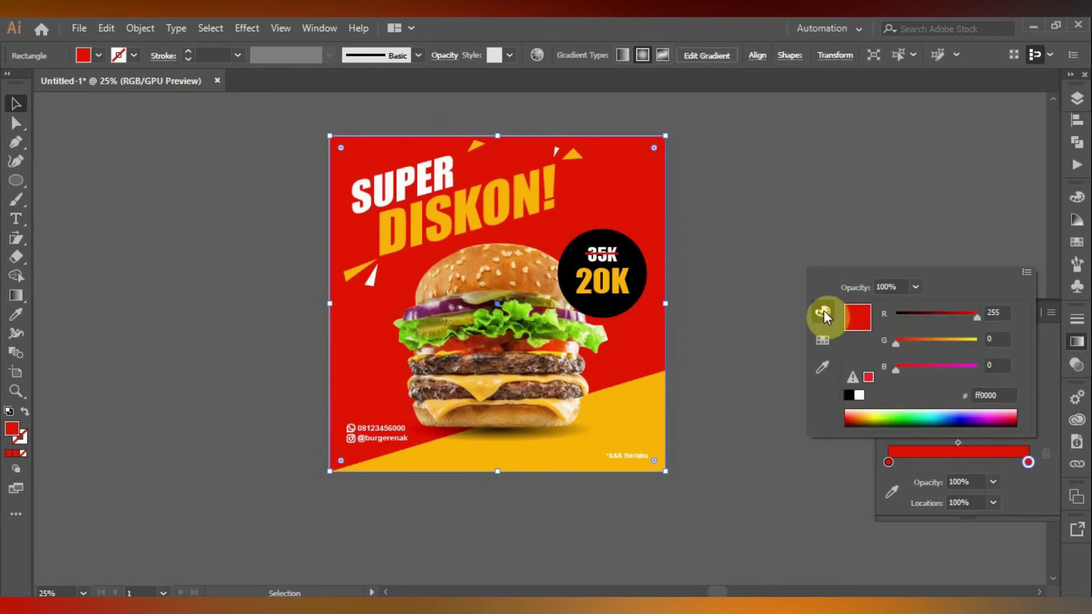
drag(955, 313, 943, 316)
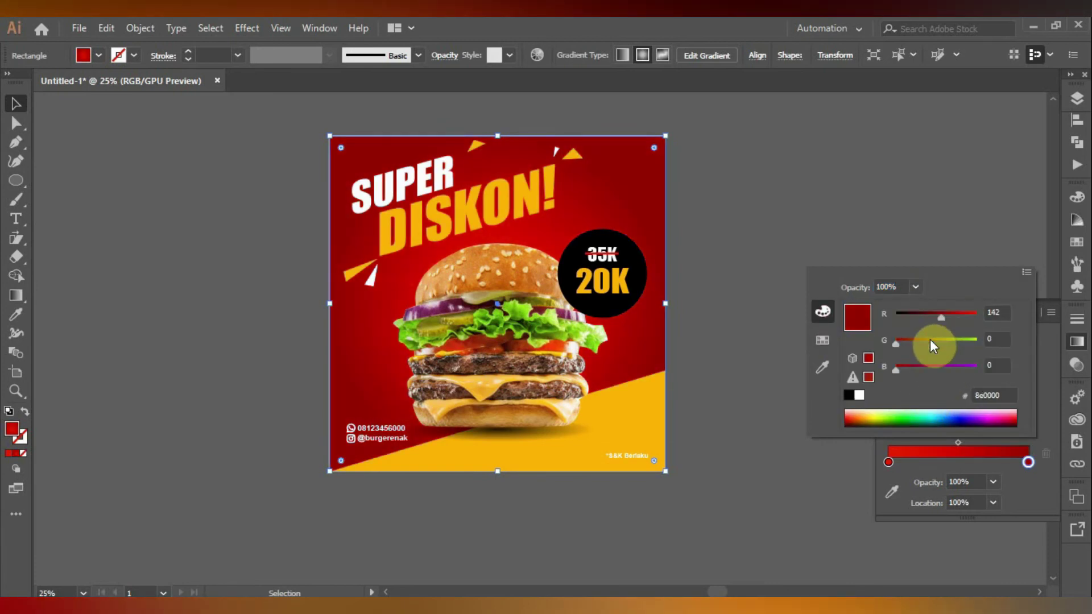
drag(896, 369, 901, 370)
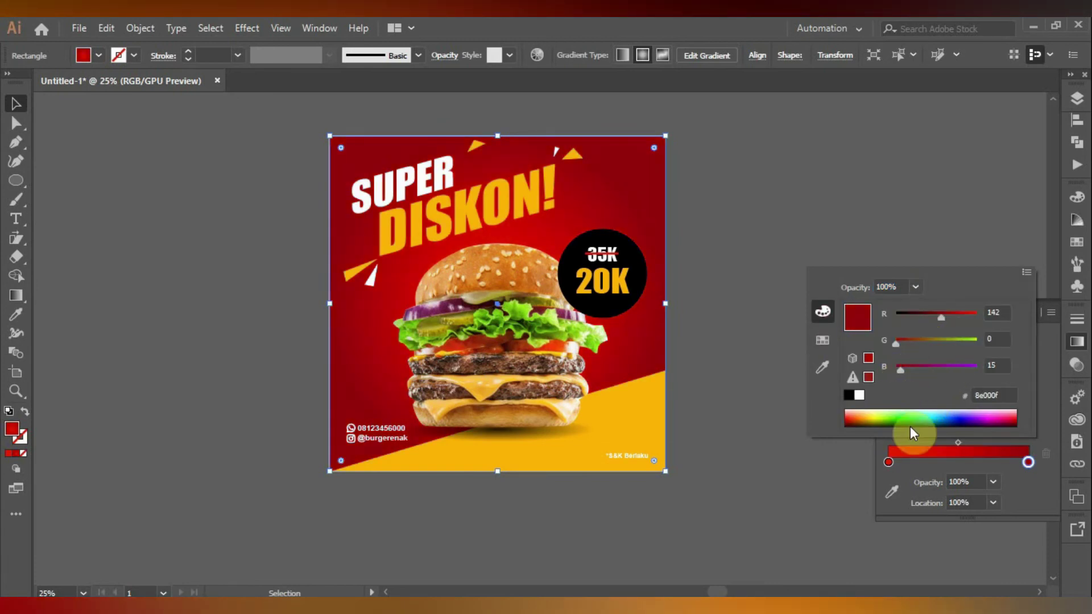
double_click(889, 462)
drag(898, 368, 909, 369)
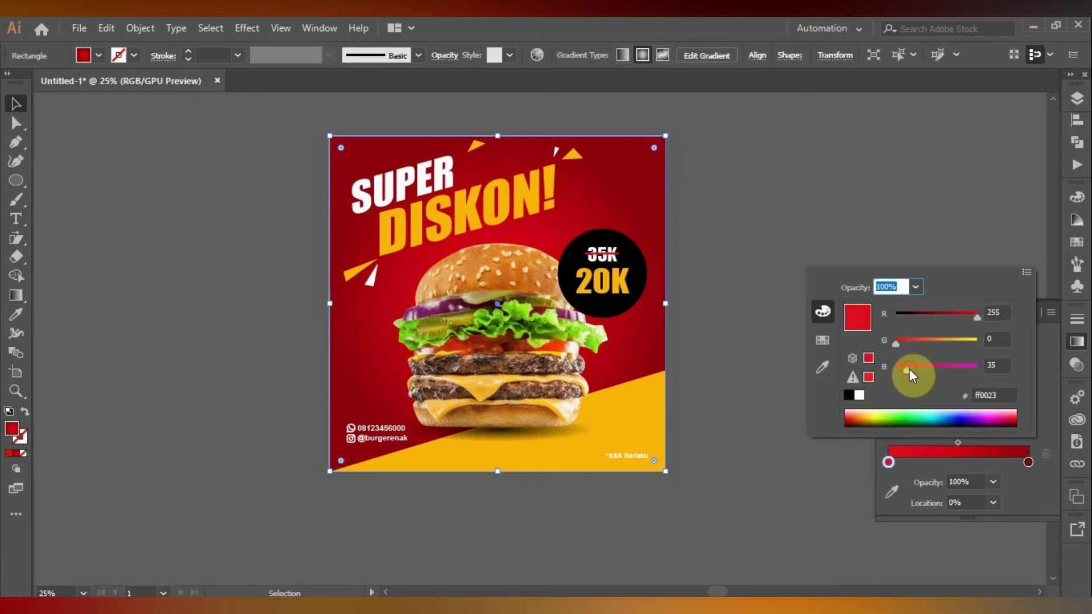
click(801, 178)
click(739, 199)
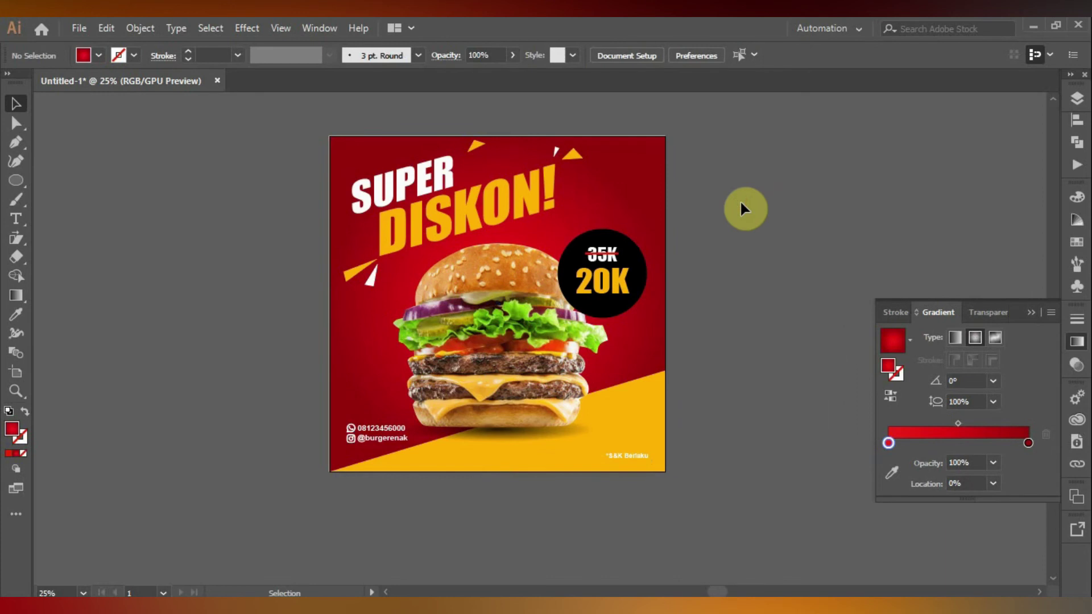
Step: Nudge the top yellow shard slightly down and left
alt+scroll(765, 281, down, 1)
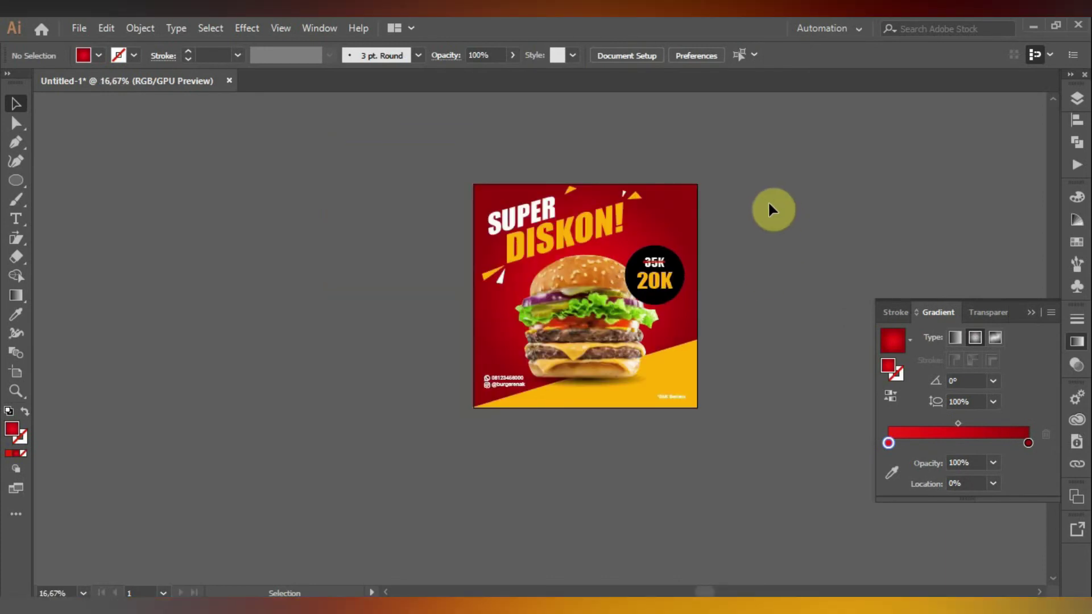
alt+scroll(654, 170, up, 2)
alt+scroll(653, 170, up, 2)
drag(505, 200, 498, 212)
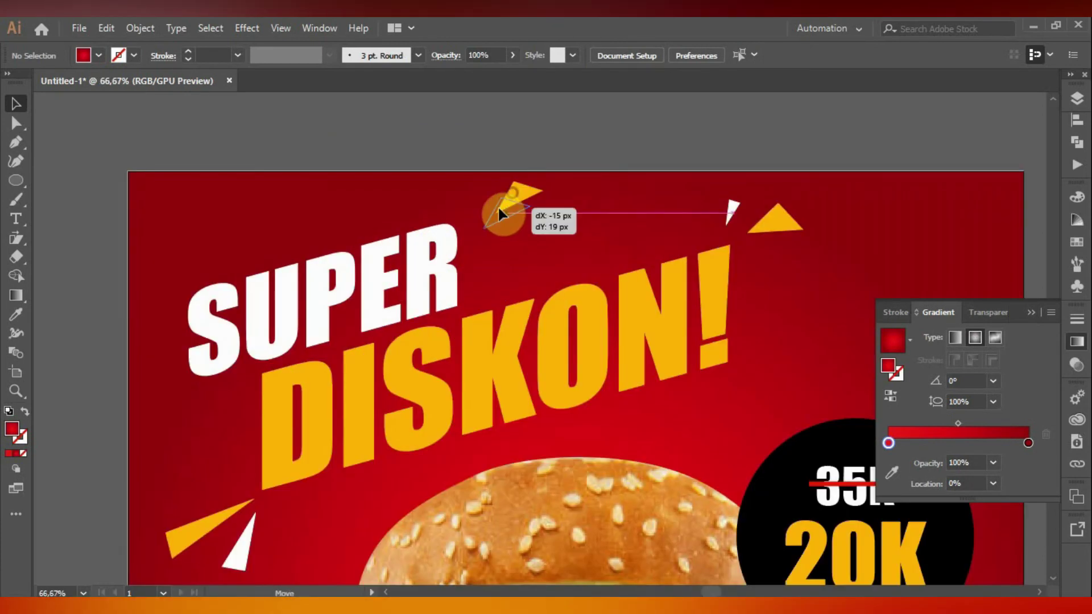
Step: Move the S&K Berlaku note to the bottom-left corner
alt+scroll(531, 146, down, 3)
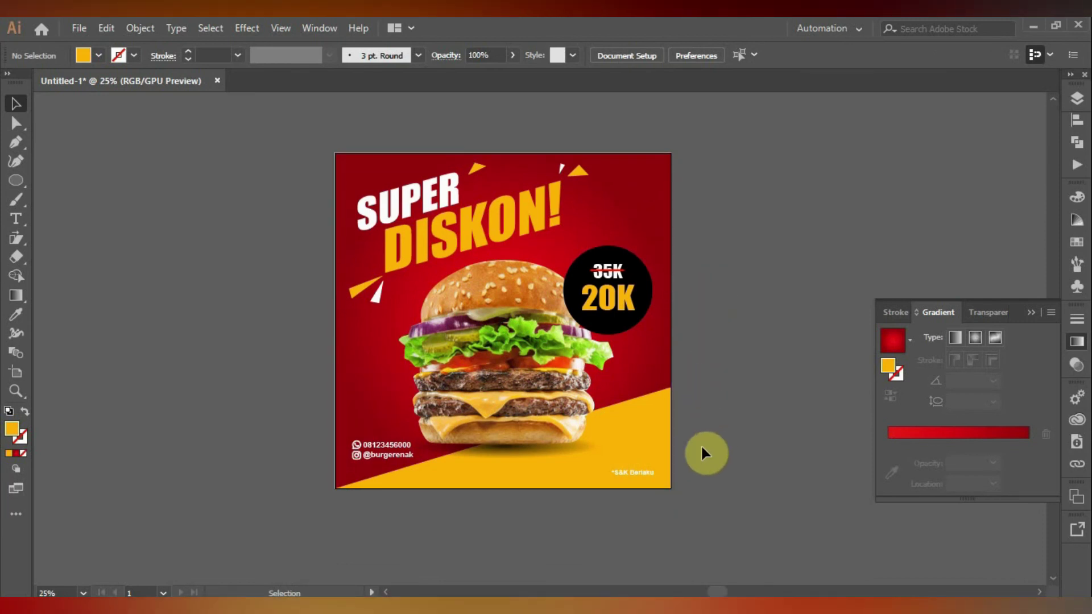
scroll(703, 455, down, 1)
alt+scroll(648, 489, up, 2)
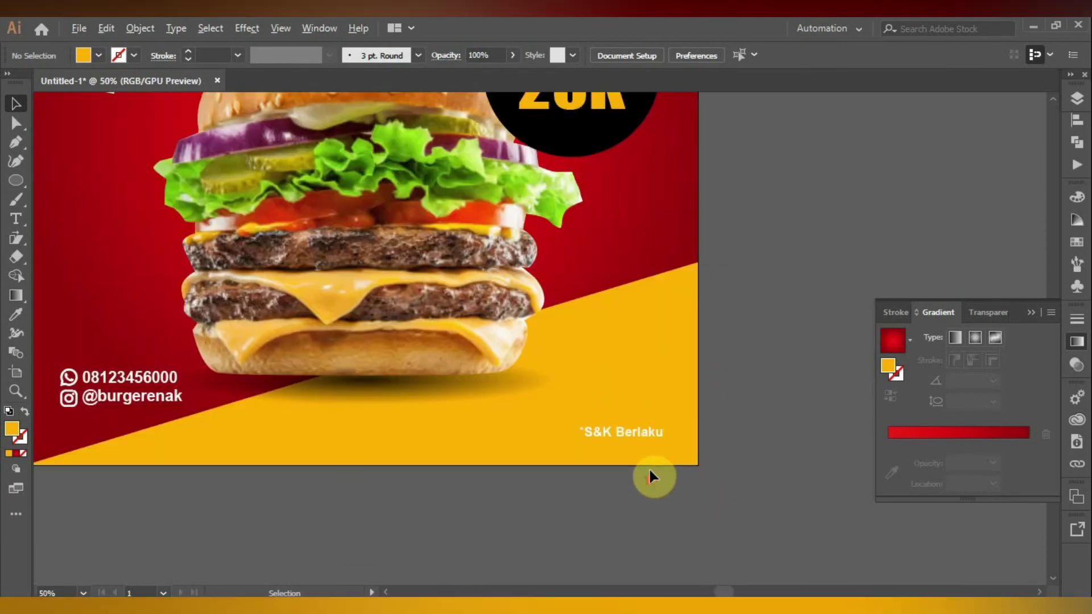
scroll(732, 323, up, 1)
alt+scroll(727, 335, down, 1)
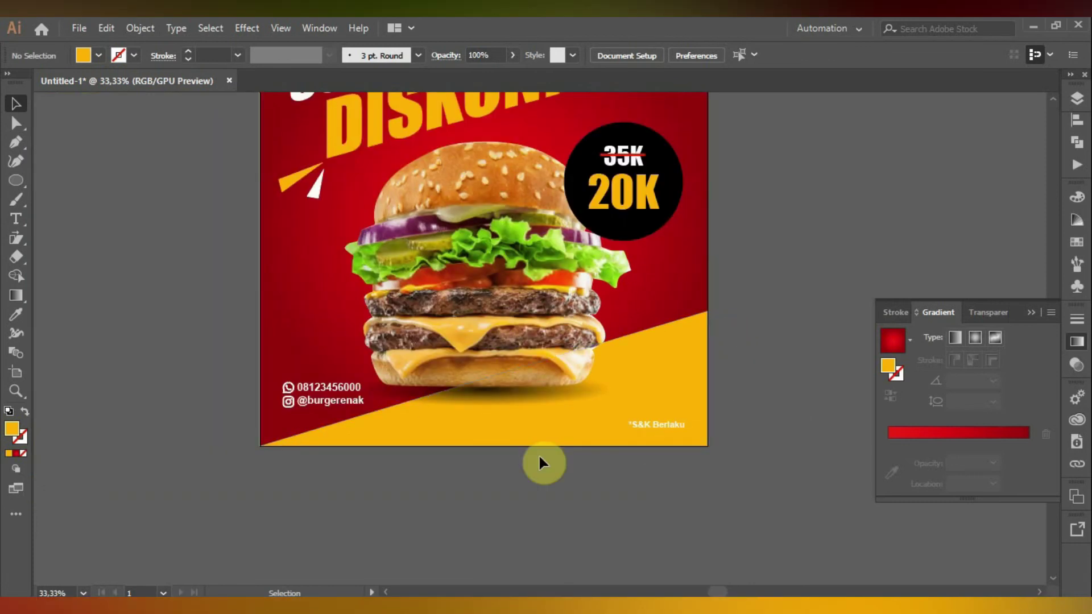
scroll(540, 457, up, 3)
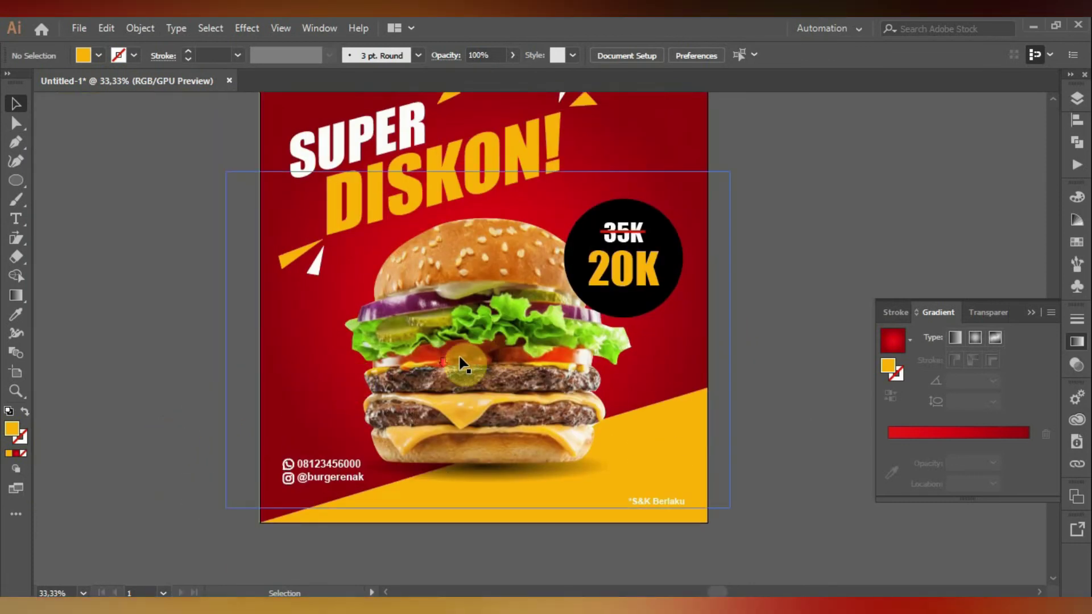
scroll(399, 427, down, 2)
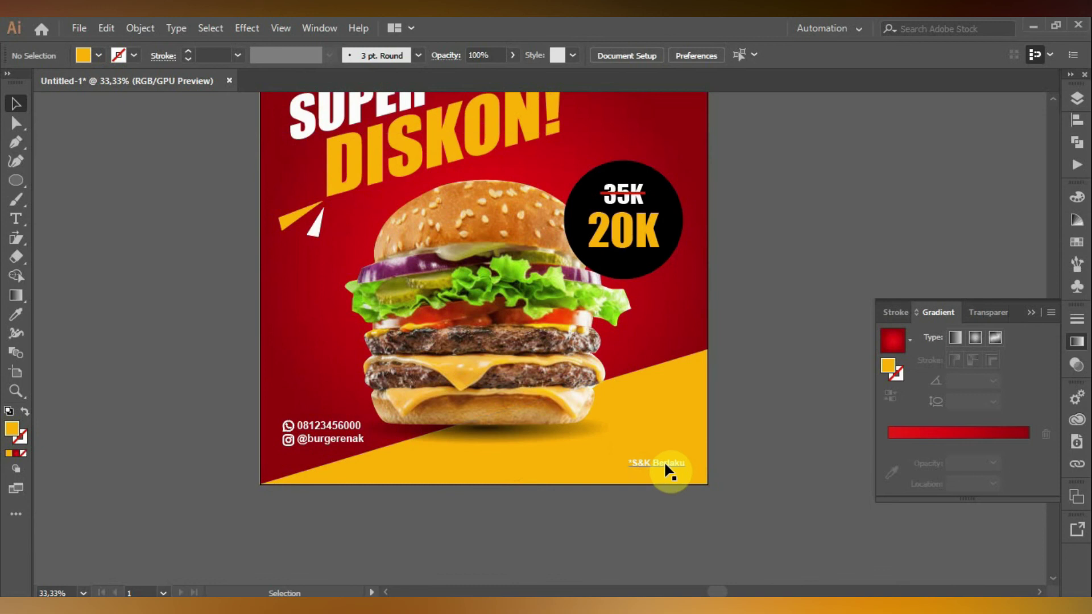
mouse_move(665, 464)
mouse_down()
mouse_move(316, 470)
mouse_move(646, 474)
mouse_move(643, 459)
mouse_up()
Step: Fill the phone and Instagram contact group black and fit the artboard in the window
scroll(759, 369, down, 1)
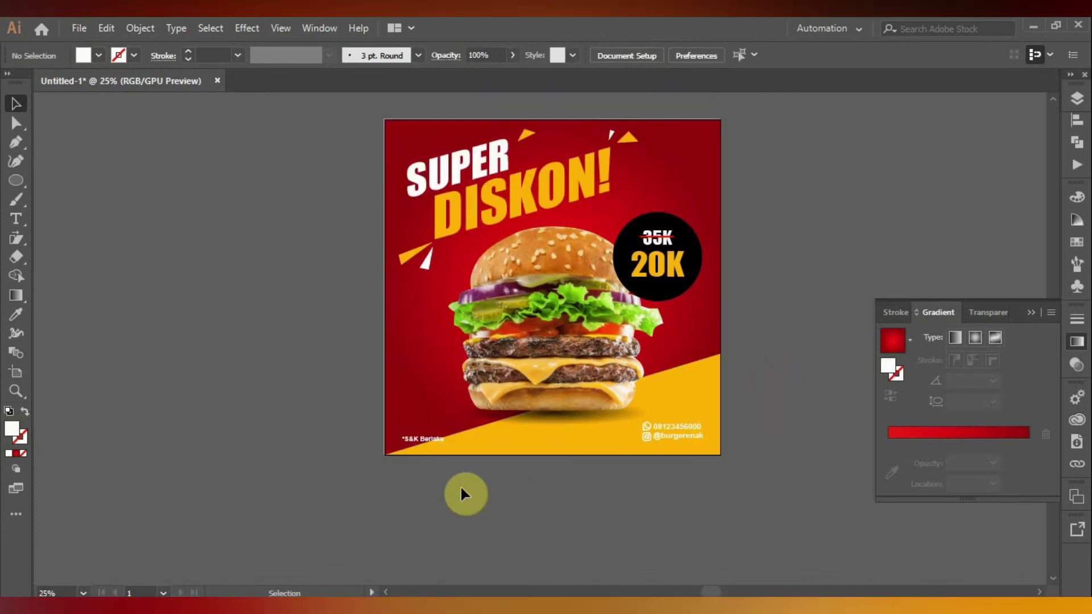
scroll(661, 443, up, 3)
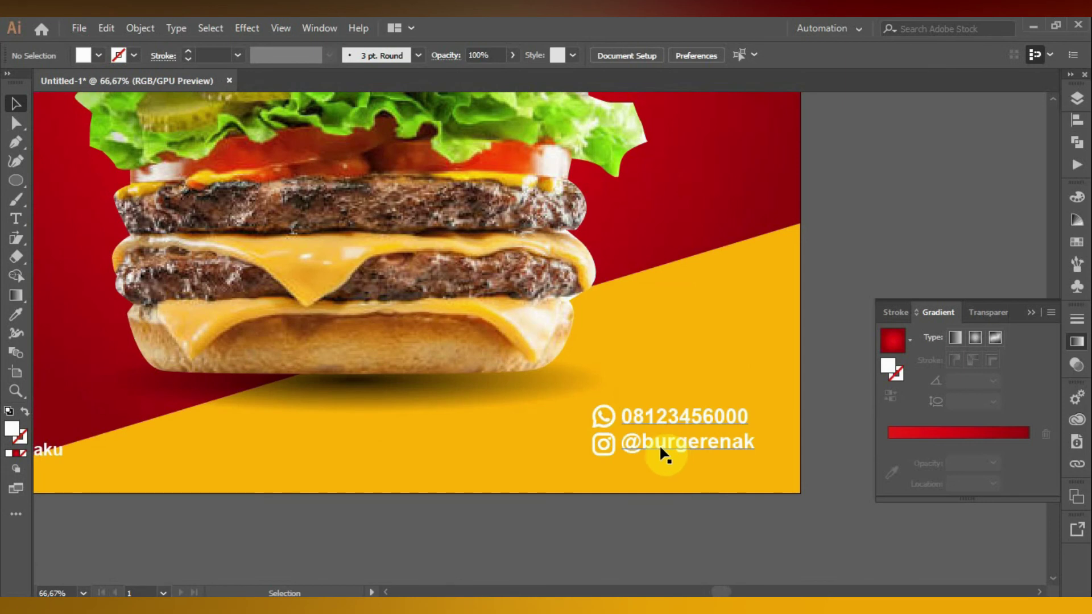
scroll(595, 431, down, 1)
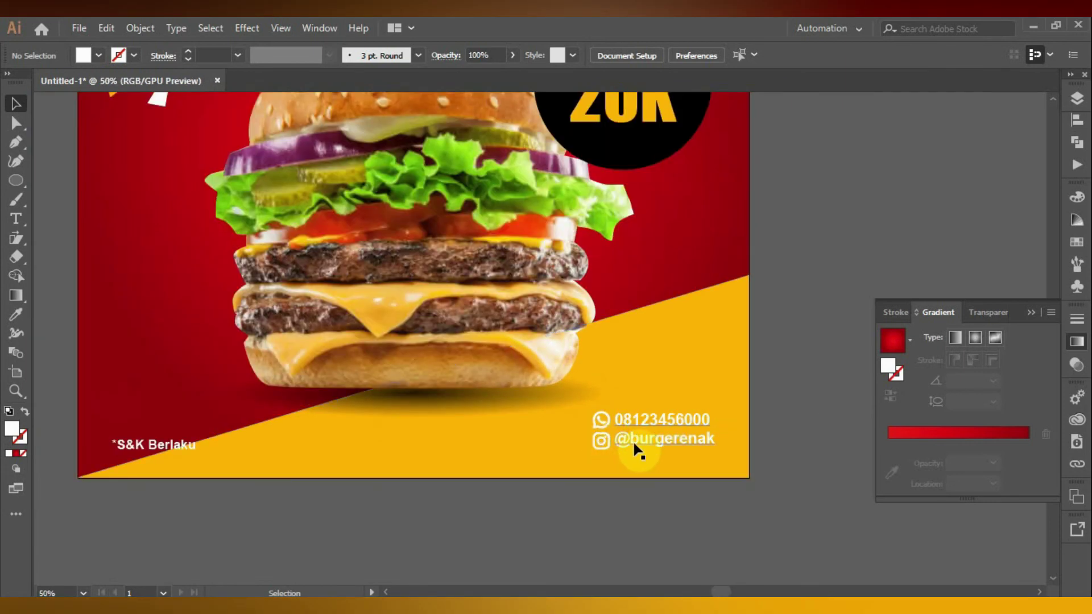
click(709, 347)
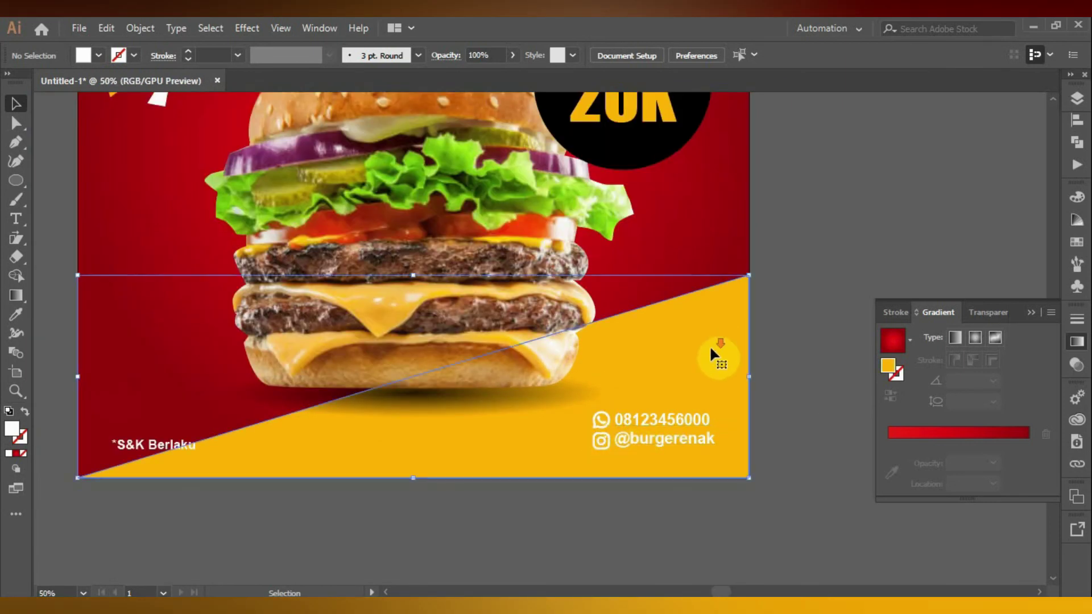
scroll(709, 348, down, 3)
click(768, 264)
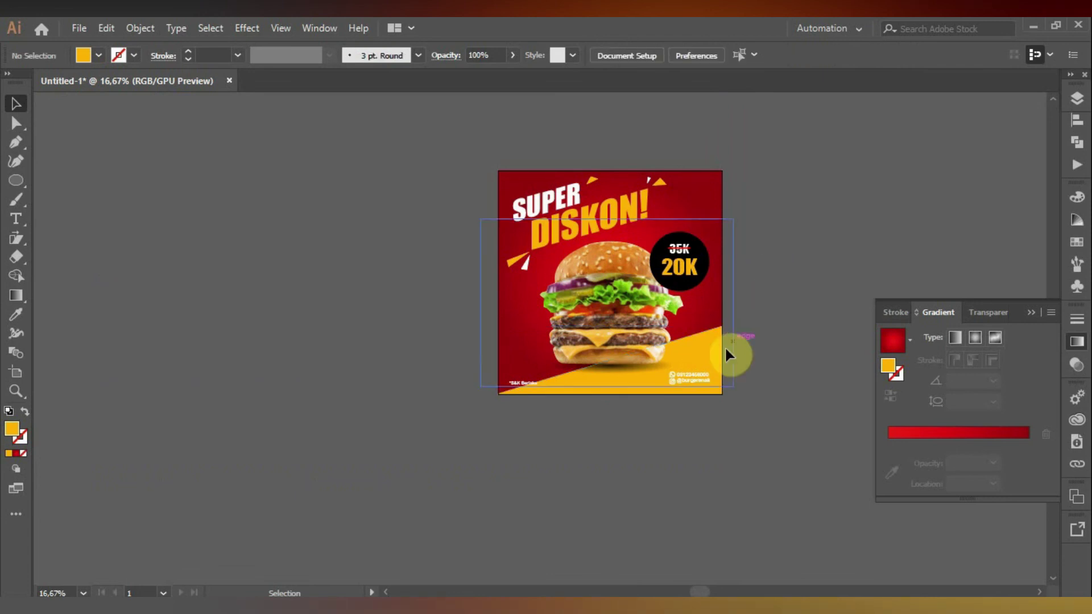
scroll(724, 349, up, 2)
click(687, 405)
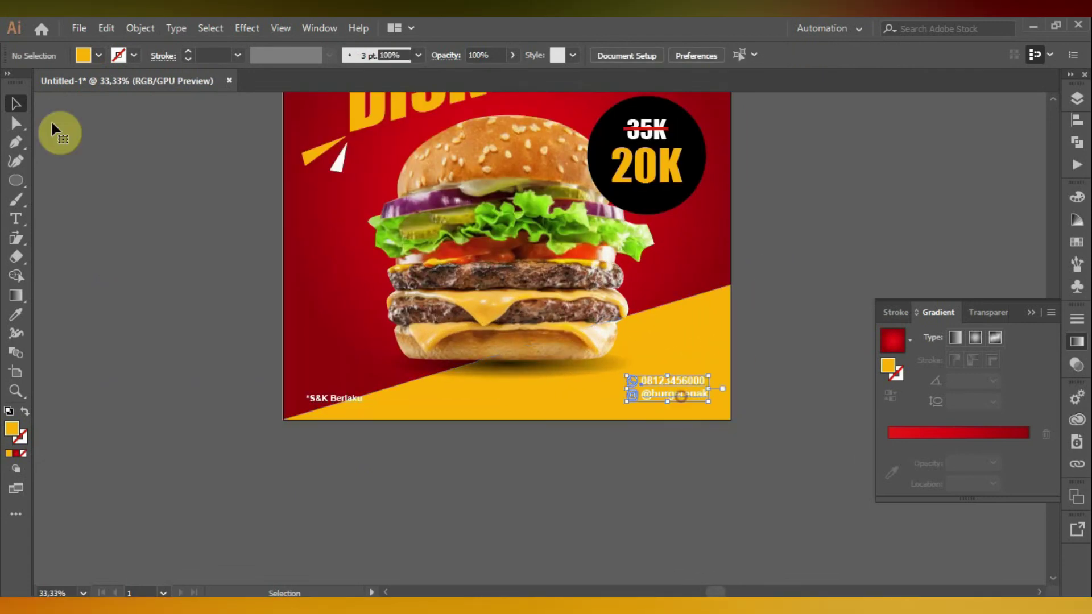
click(98, 55)
click(139, 362)
scroll(561, 441, down, 1)
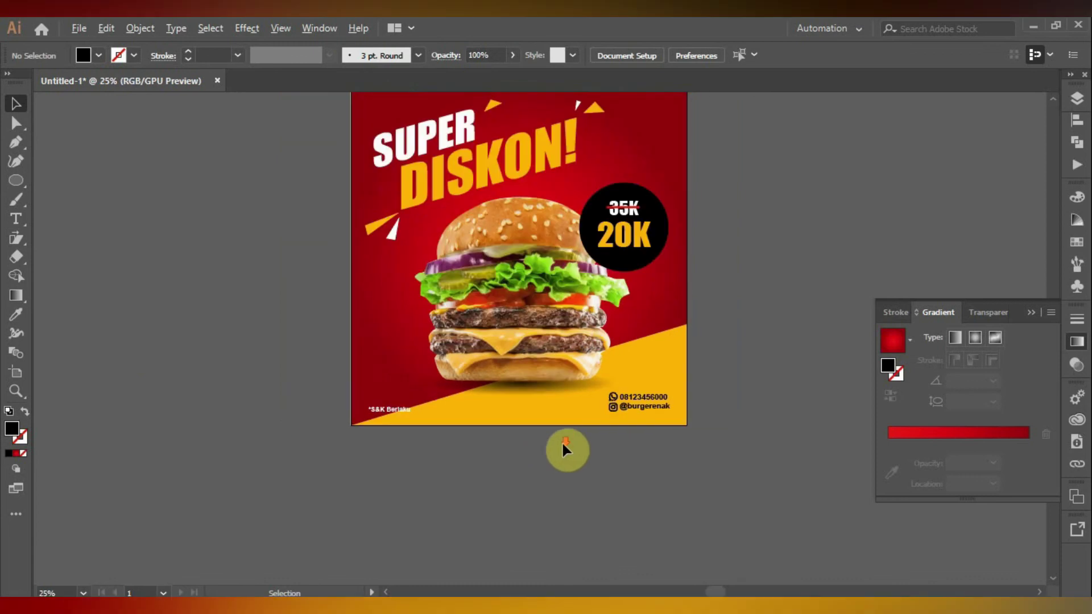
key(ctrl+0)
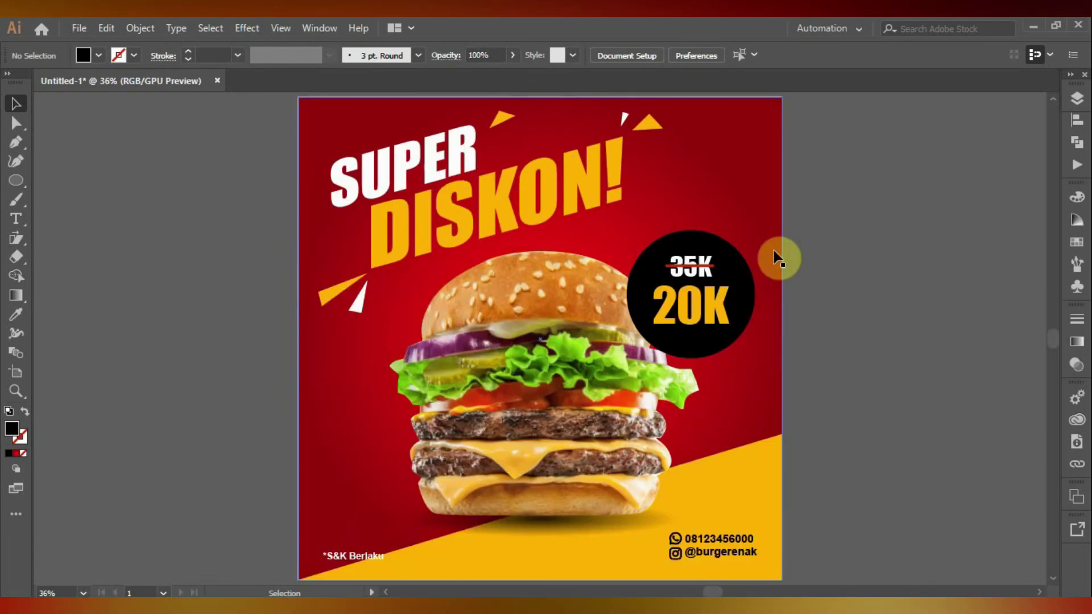
Step: Export the poster to the Desktop as a PNG named 'tutorial' with Use Artboards
click(74, 29)
click(130, 316)
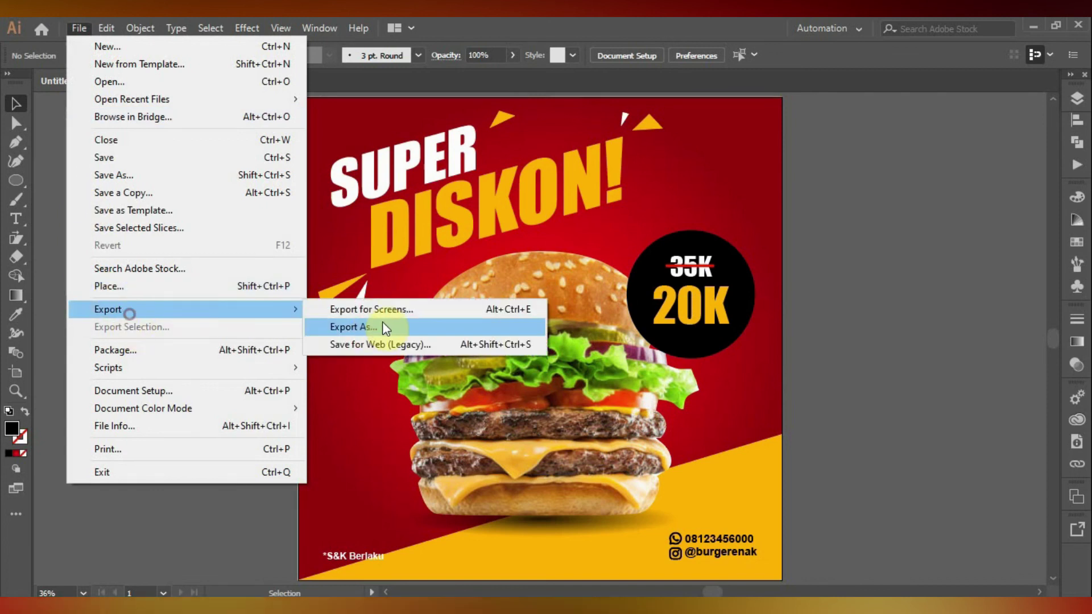
click(384, 326)
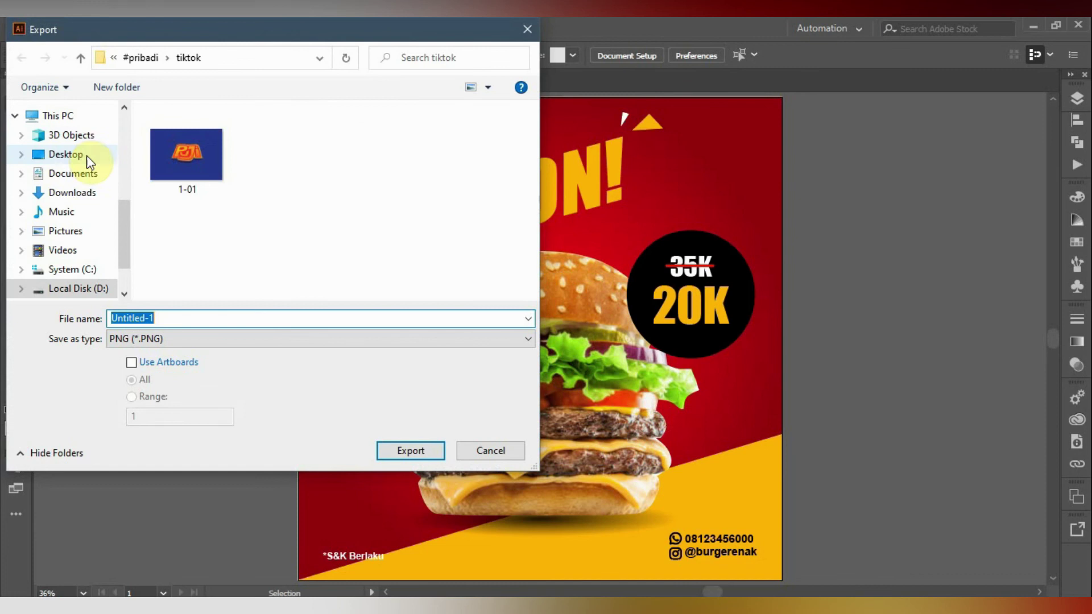
click(82, 161)
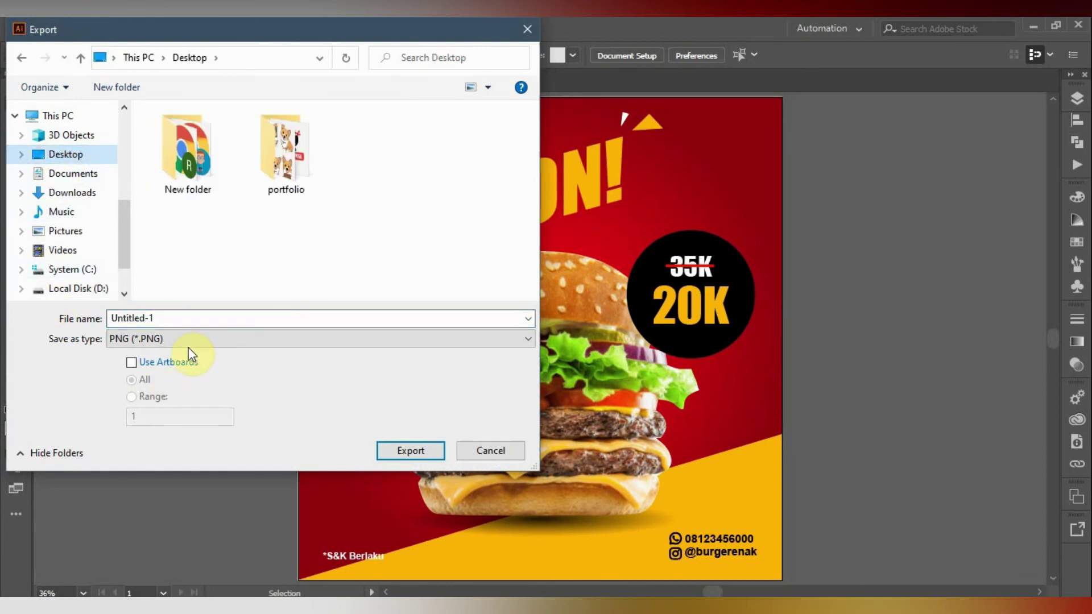
click(199, 312)
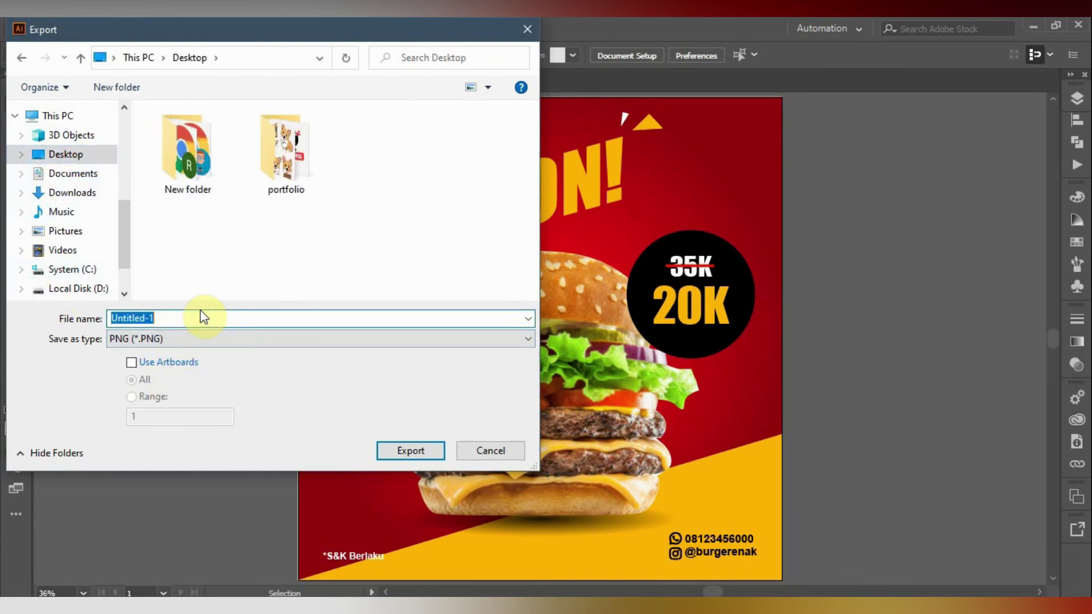
text(d)
text(esa)
key(BackSpace)
key(BackSpace)
key(BackSpace)
key(BackSpace)
text(tutorial)
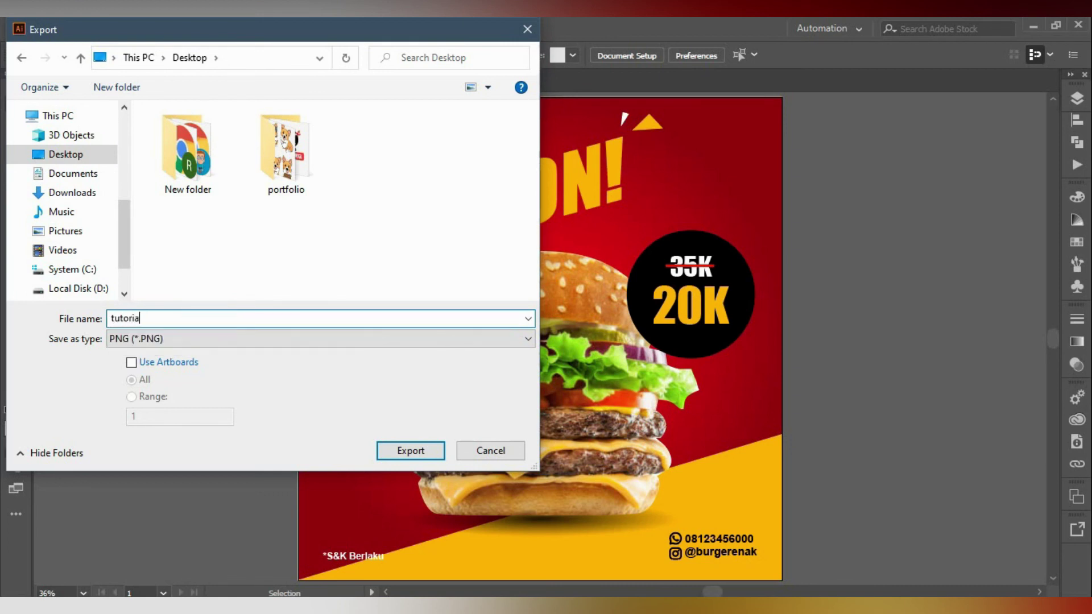
click(172, 362)
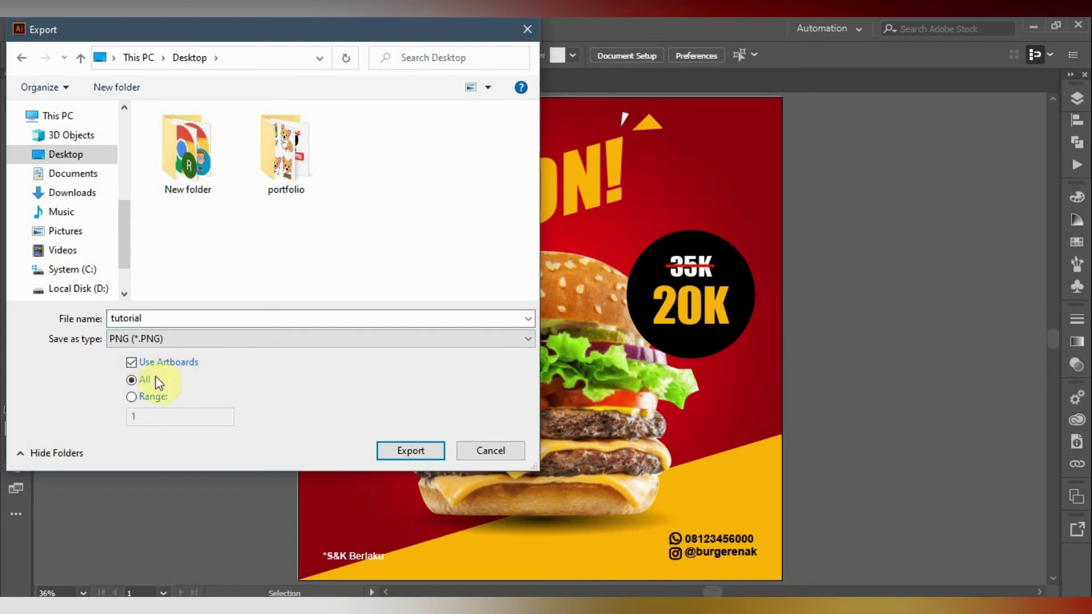
click(410, 456)
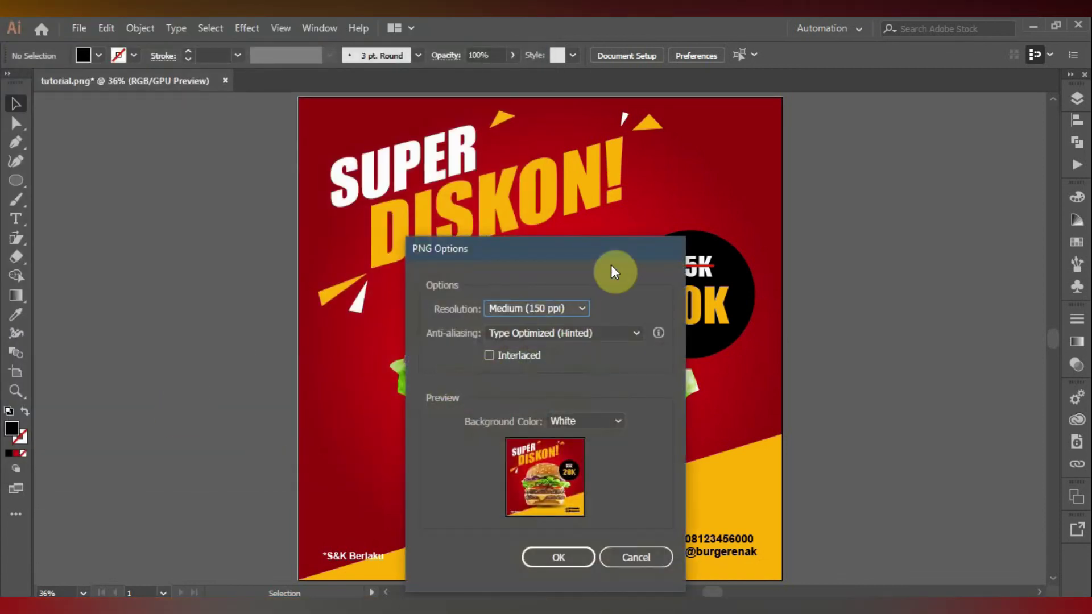
Step: Set the PNG resolution to High (300 ppi) and confirm the export
drag(623, 250, 654, 145)
click(596, 203)
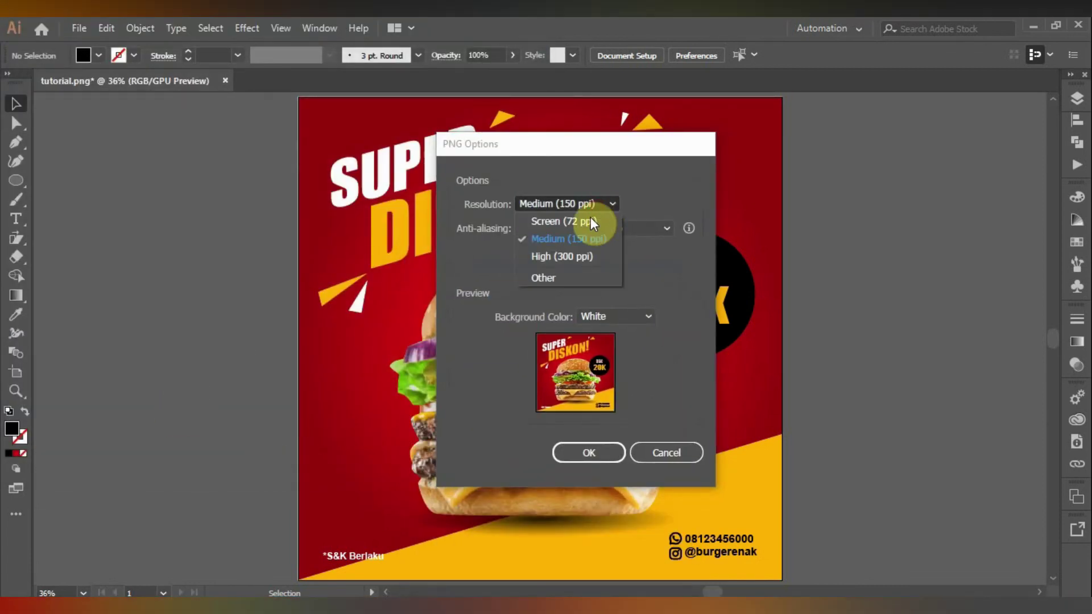
click(573, 256)
click(594, 453)
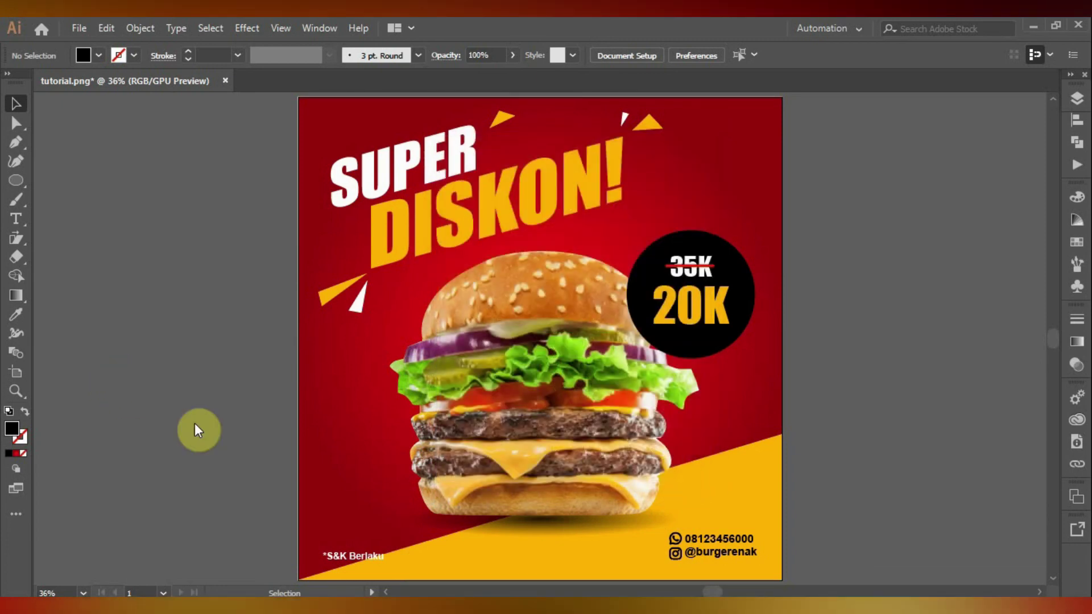